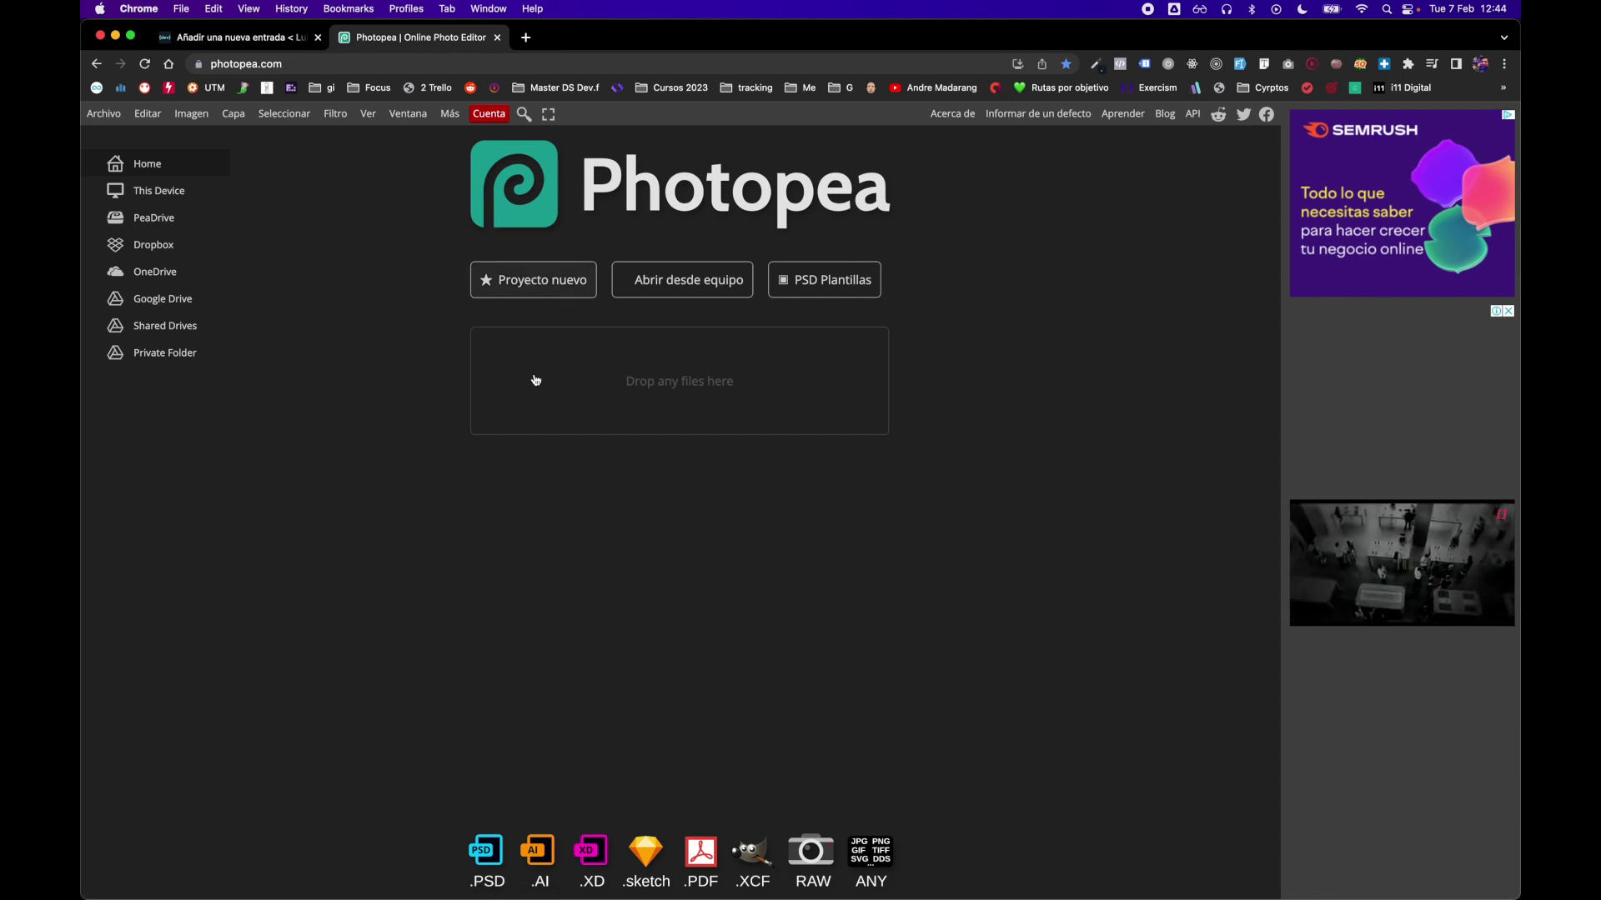
Create a new project from the Youtube Thumbnail preset at 1280 x 720 px, 72 DPI, with a white background.
{"action": "key", "text": "ctrl+alt+n"}
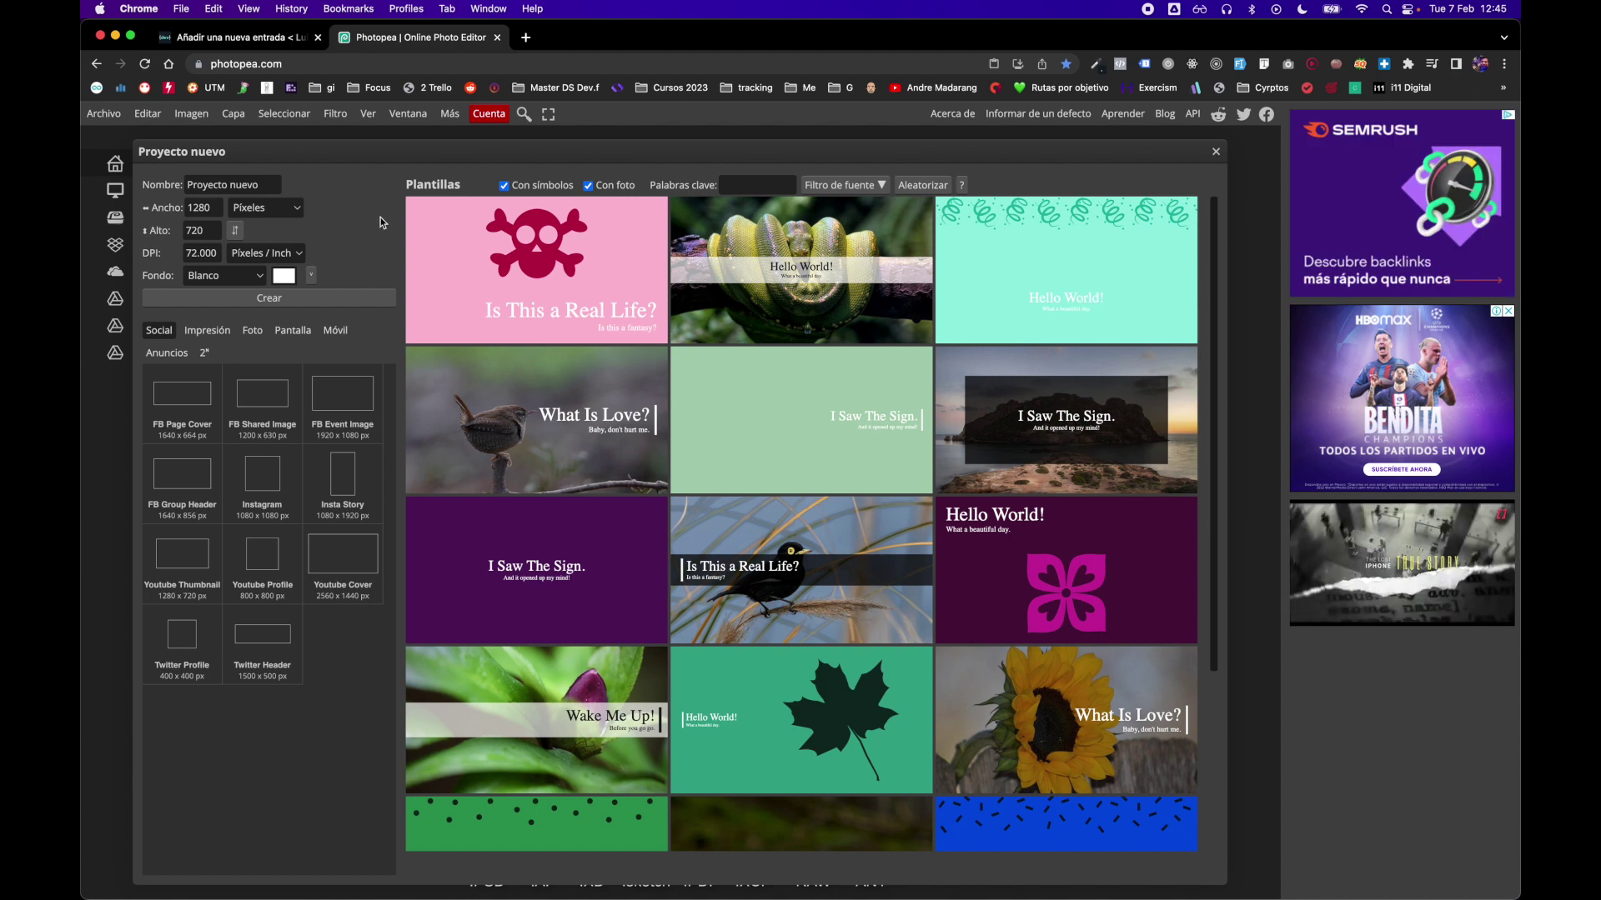
{"action": "left_click", "coordinate": [237, 185]}
{"action": "triple_click", "coordinate": [237, 185]}
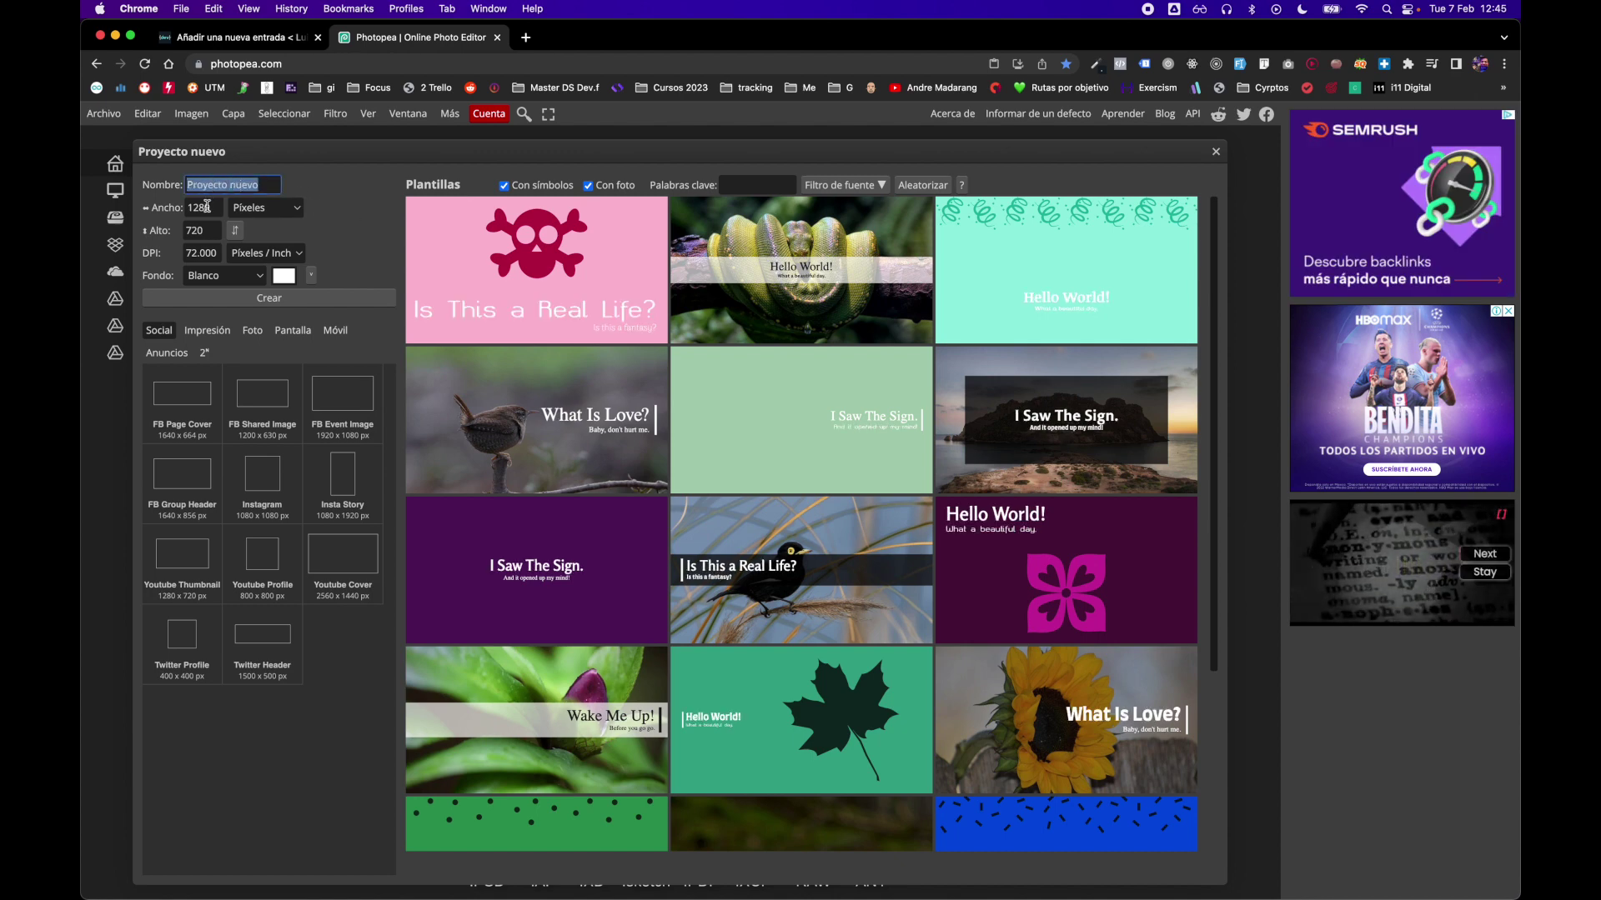
{"action": "left_click", "coordinate": [350, 205]}
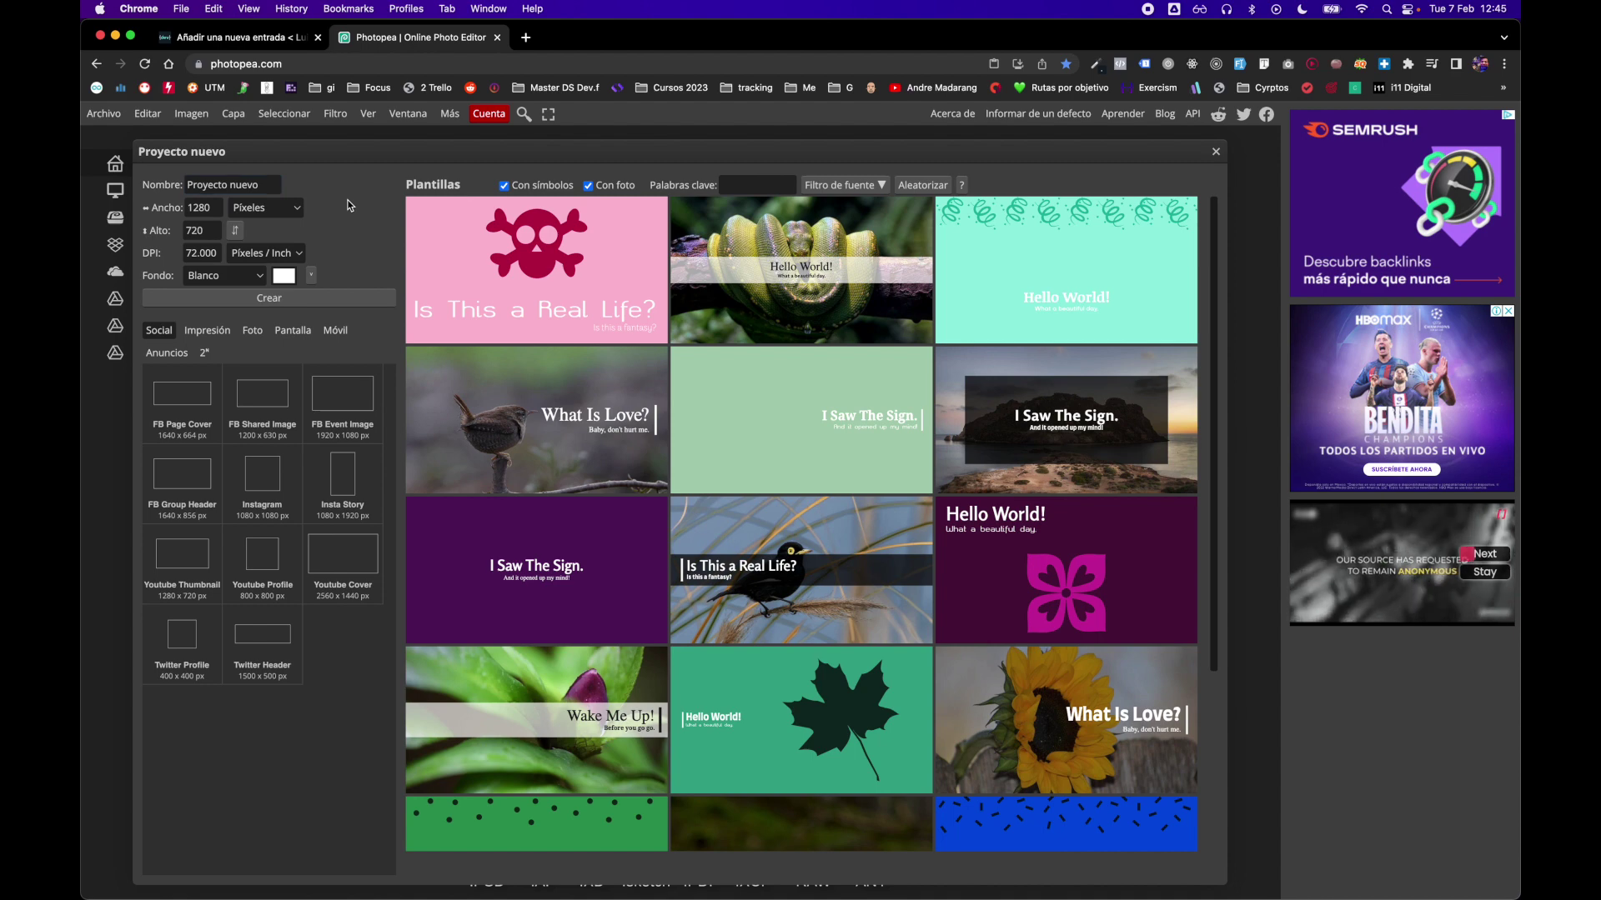
{"action": "left_click", "coordinate": [198, 208]}
{"action": "double_click", "coordinate": [197, 208]}
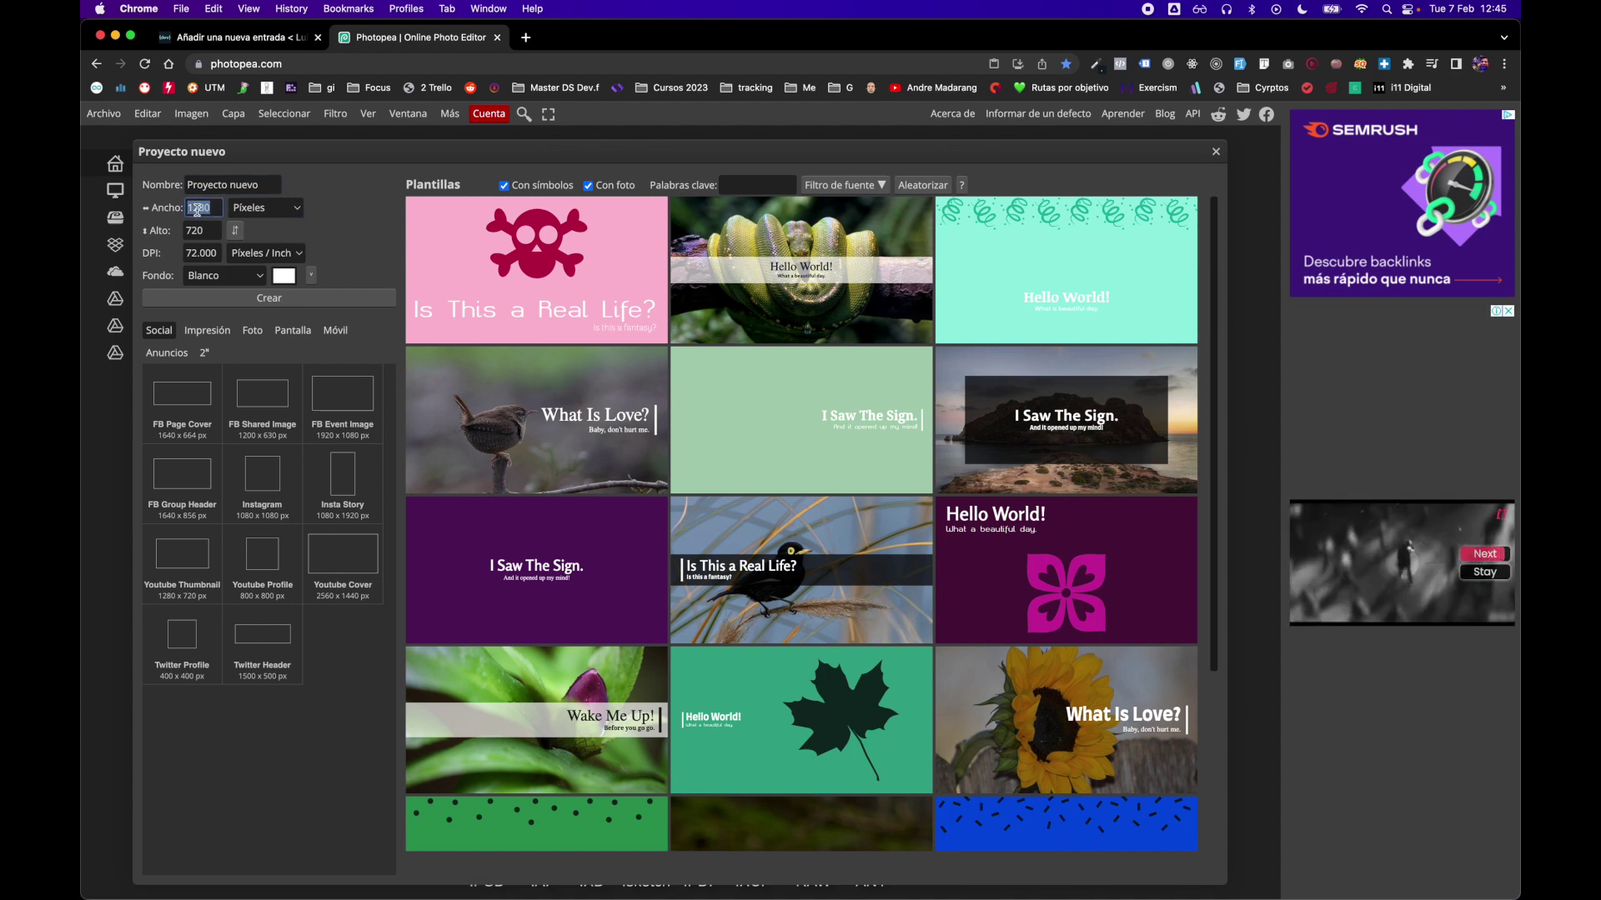
{"action": "left_click", "coordinate": [195, 232]}
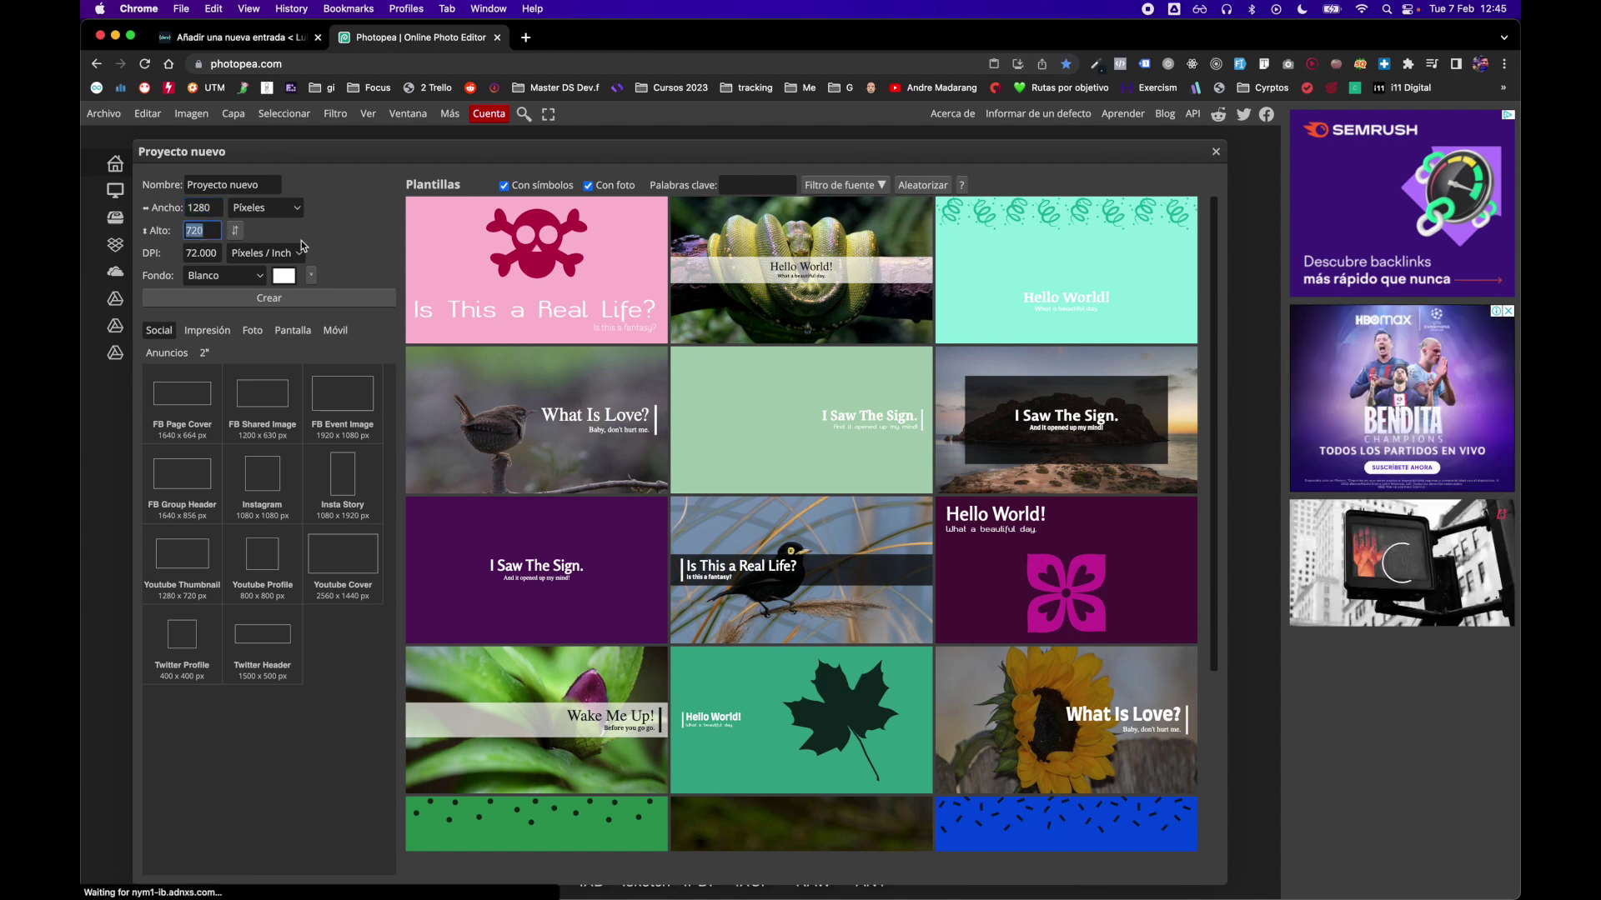
{"action": "left_click", "coordinate": [347, 232]}
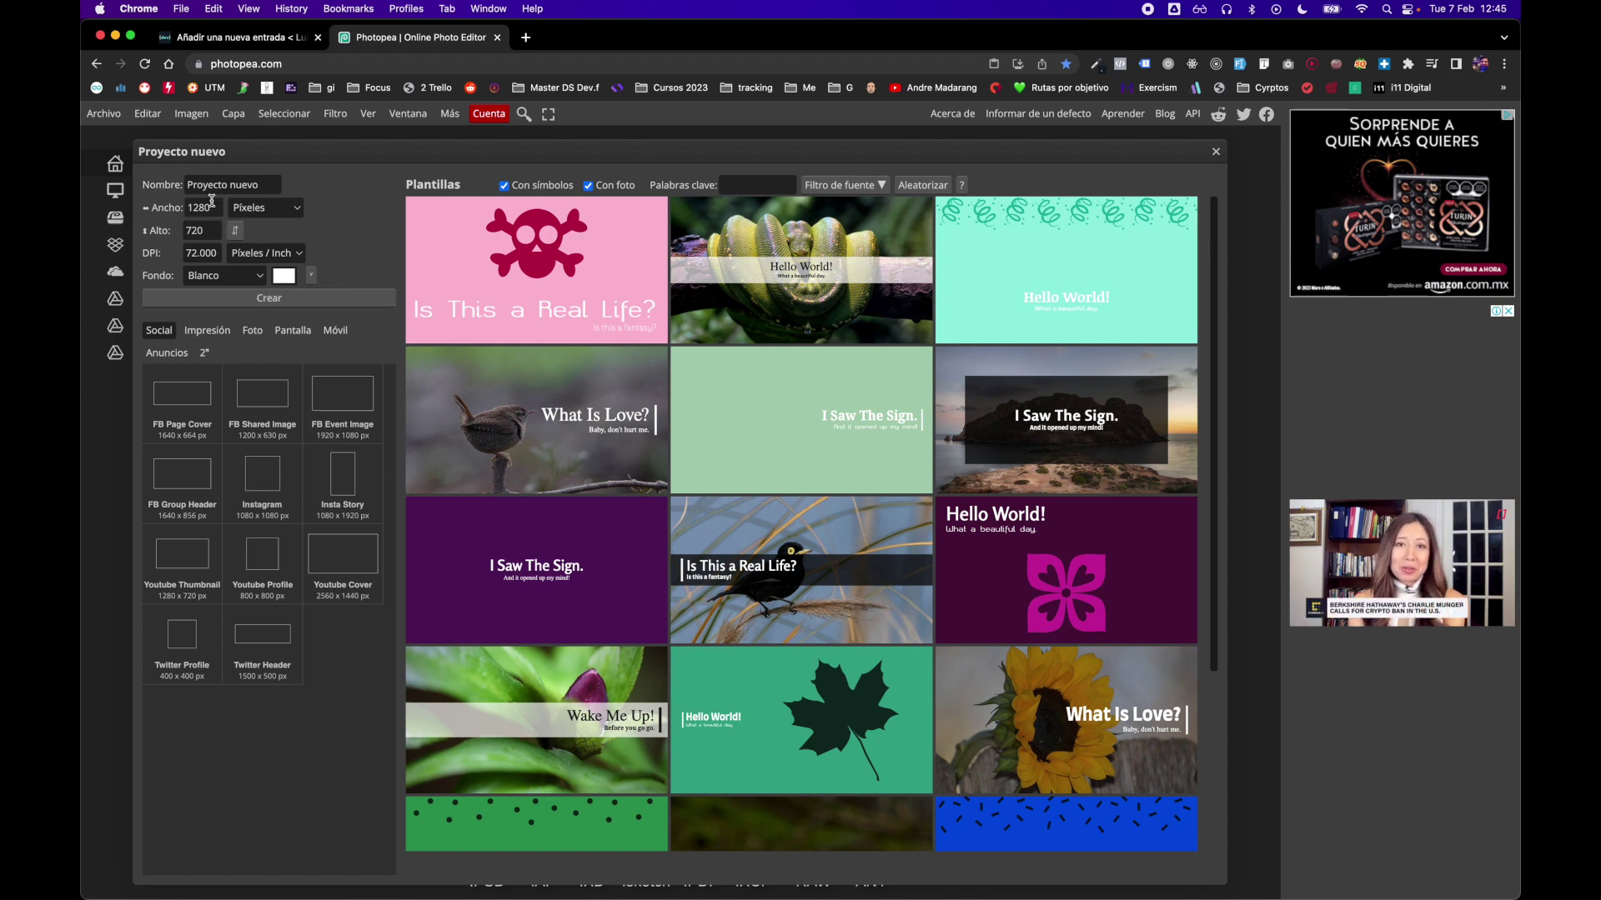
{"action": "left_click", "coordinate": [201, 231]}
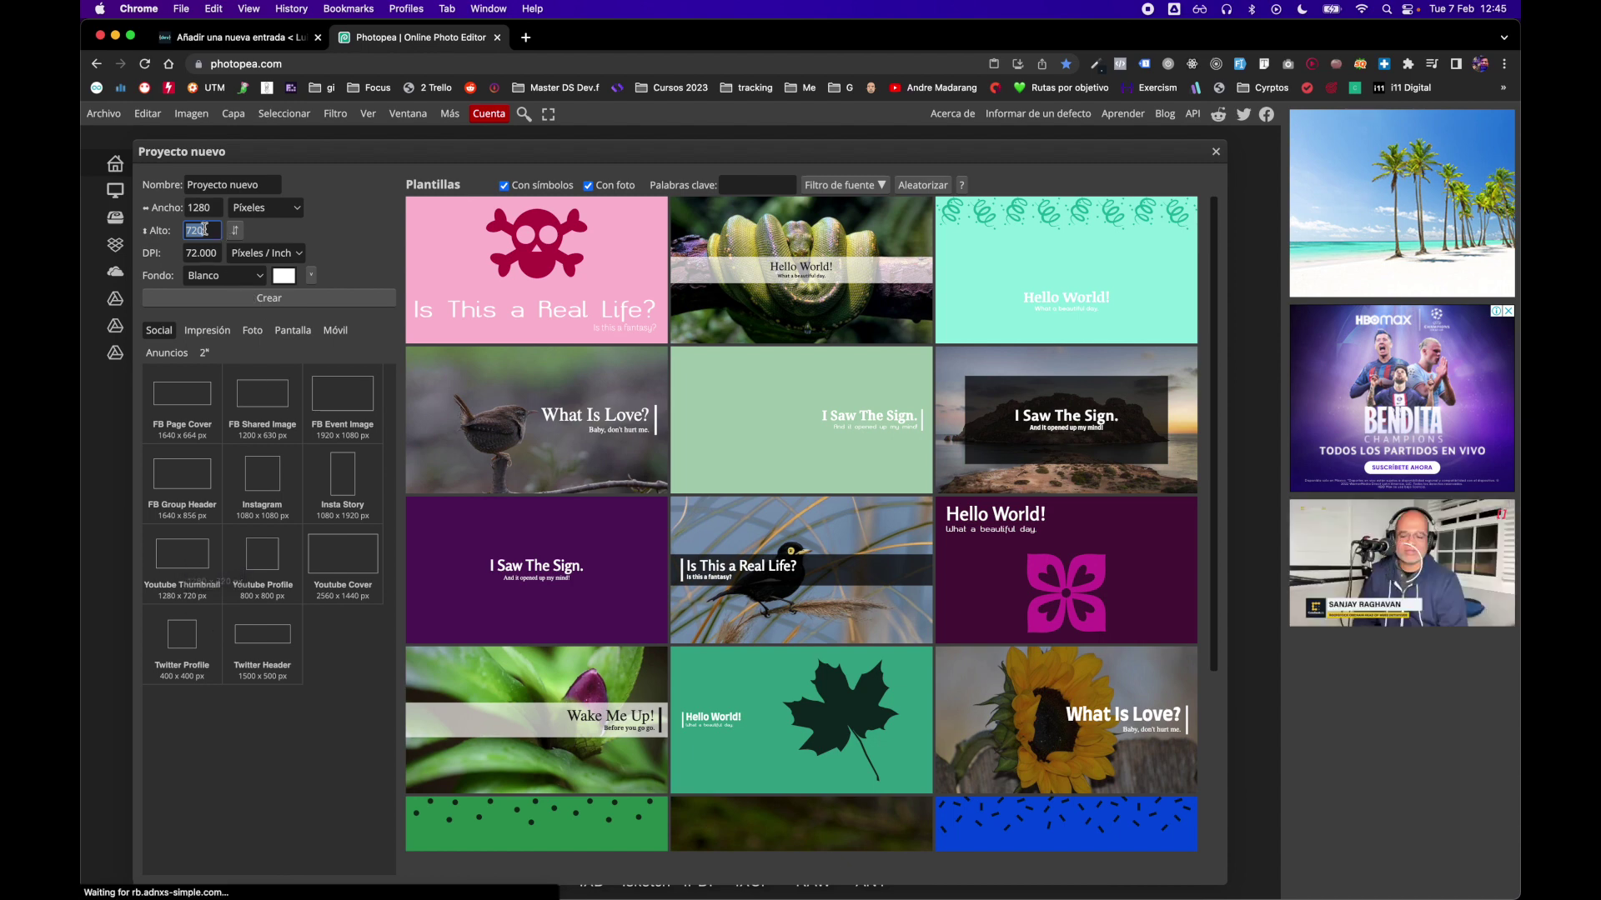
{"action": "left_click", "coordinate": [191, 562]}
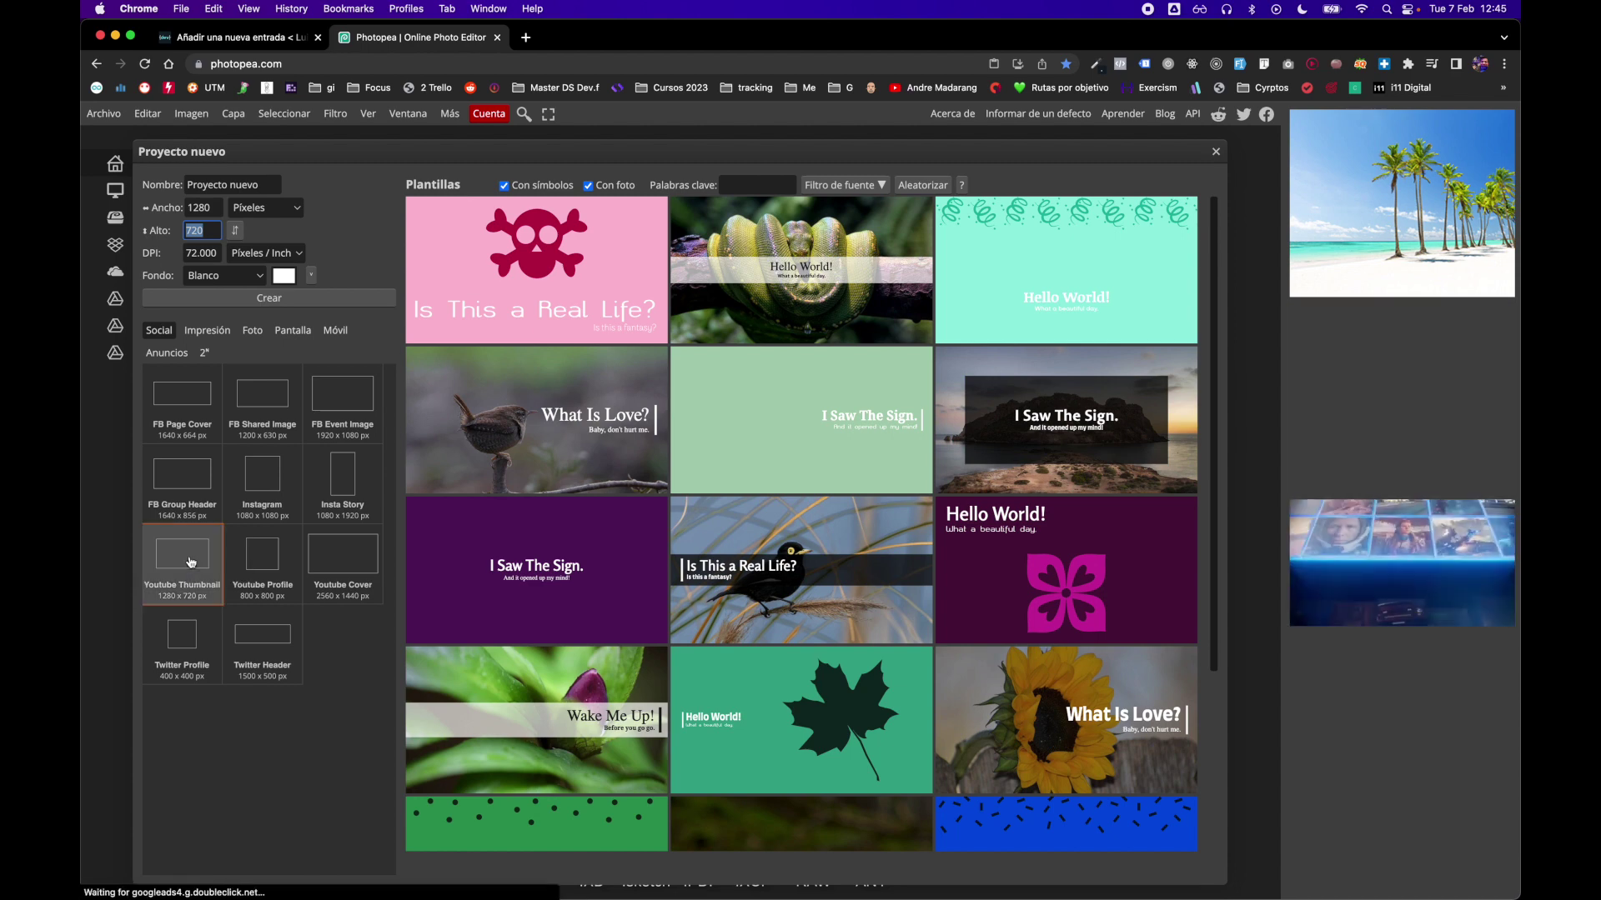
{"action": "left_click", "coordinate": [284, 300]}
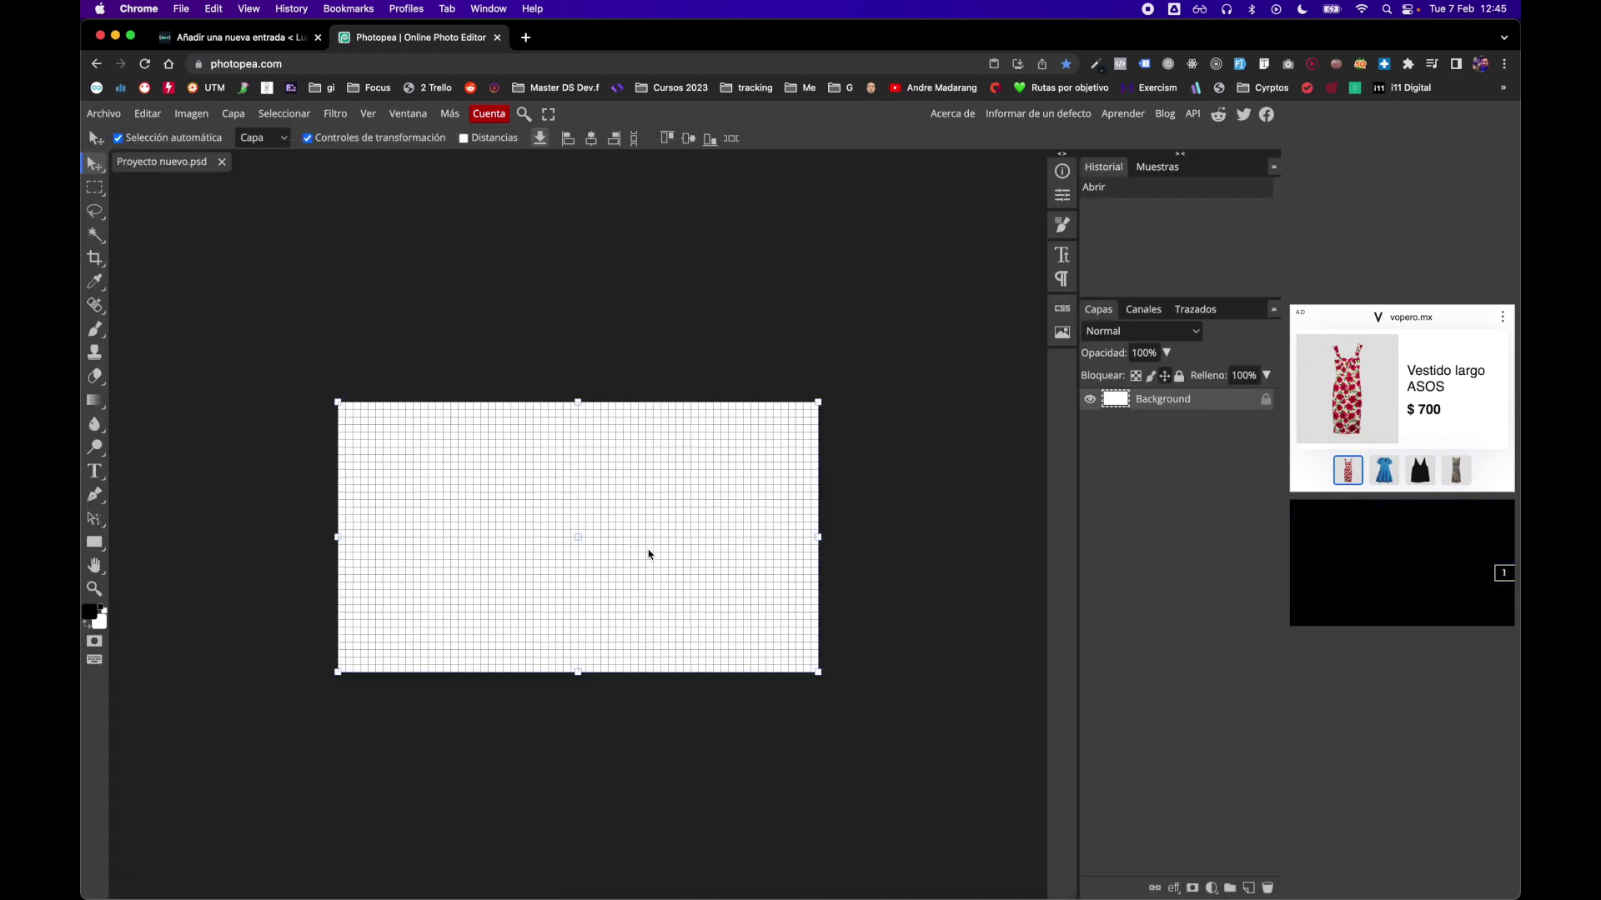
{"action": "left_click", "coordinate": [619, 374]}
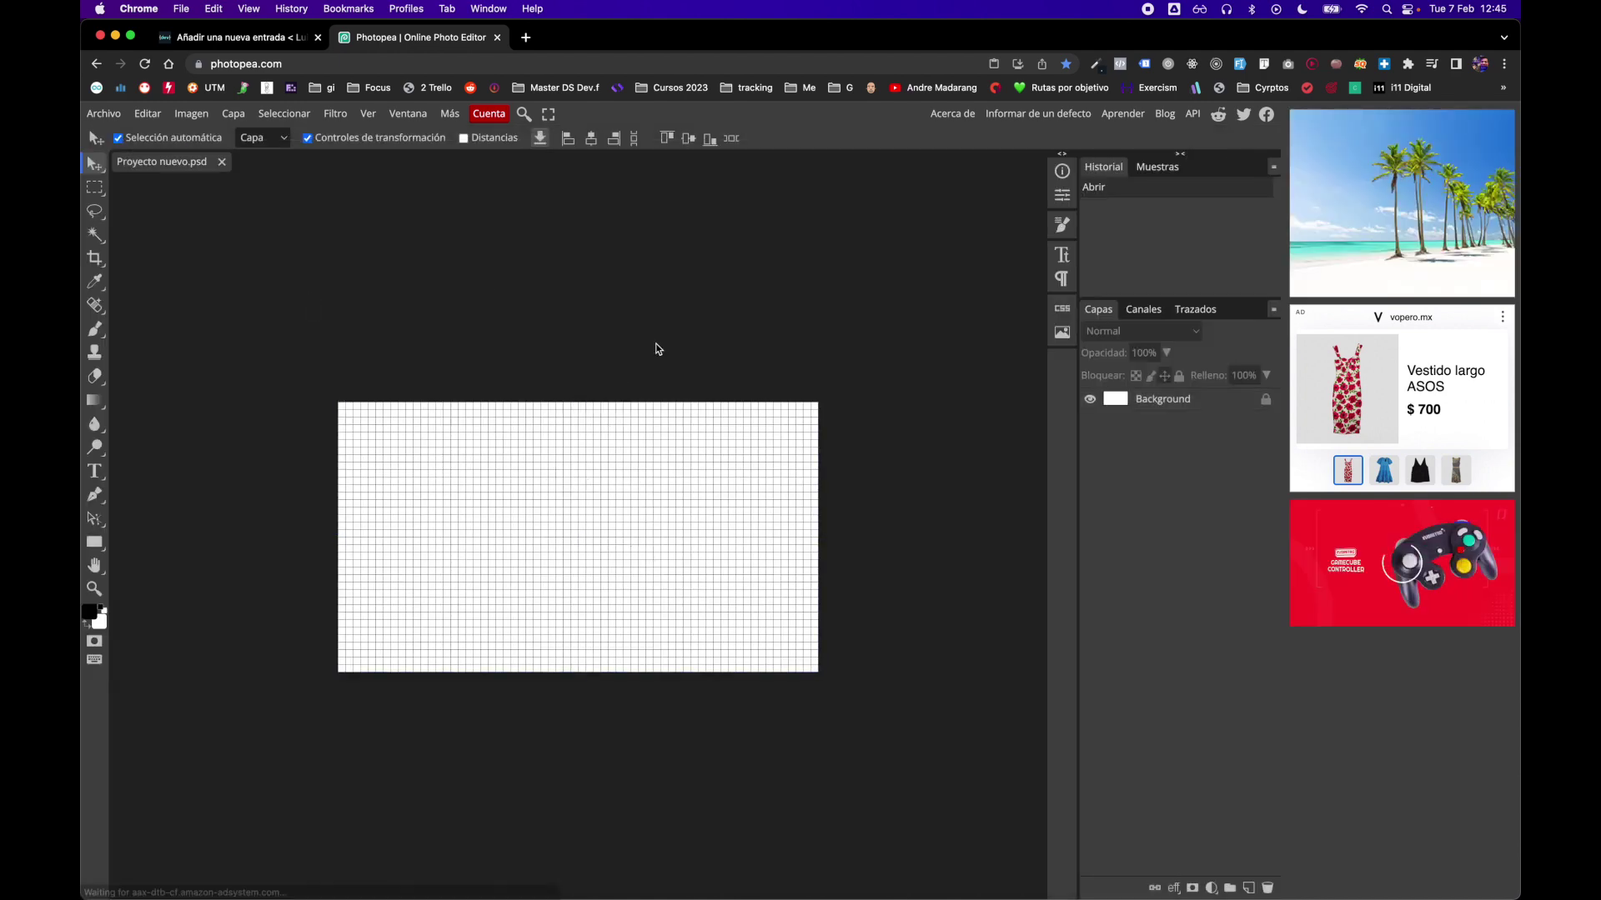
Switch to Finder and look through the Downloads folder for the program flow diagram image.
{"action": "key", "text": "super+Tab"}
{"action": "key", "text": "super+Tab"}
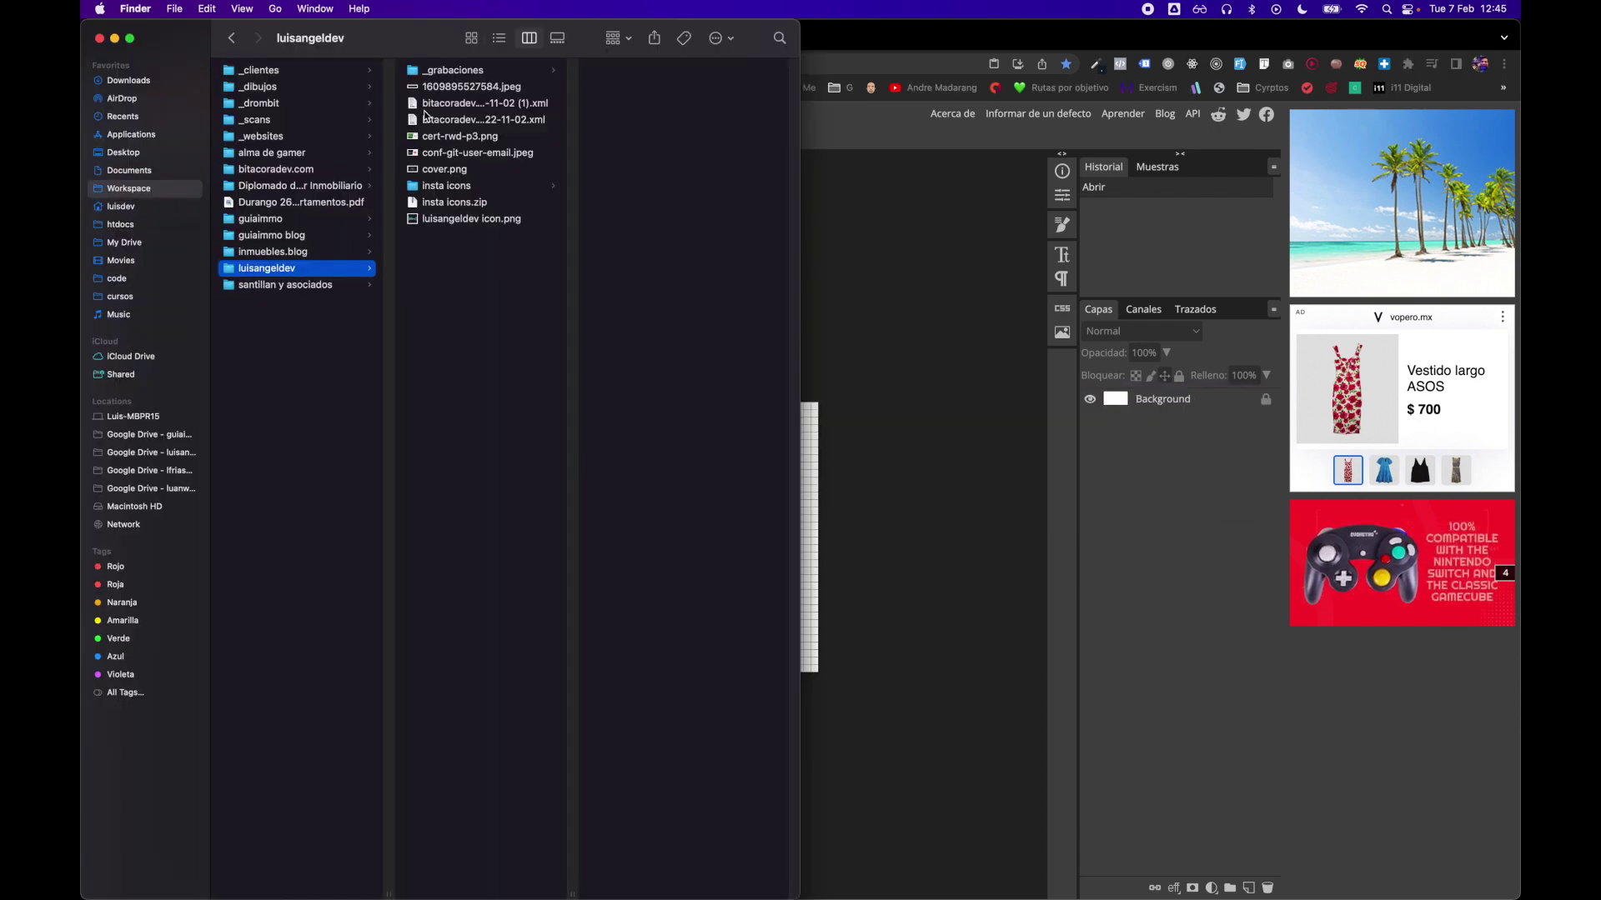
{"action": "left_click", "coordinate": [153, 81]}
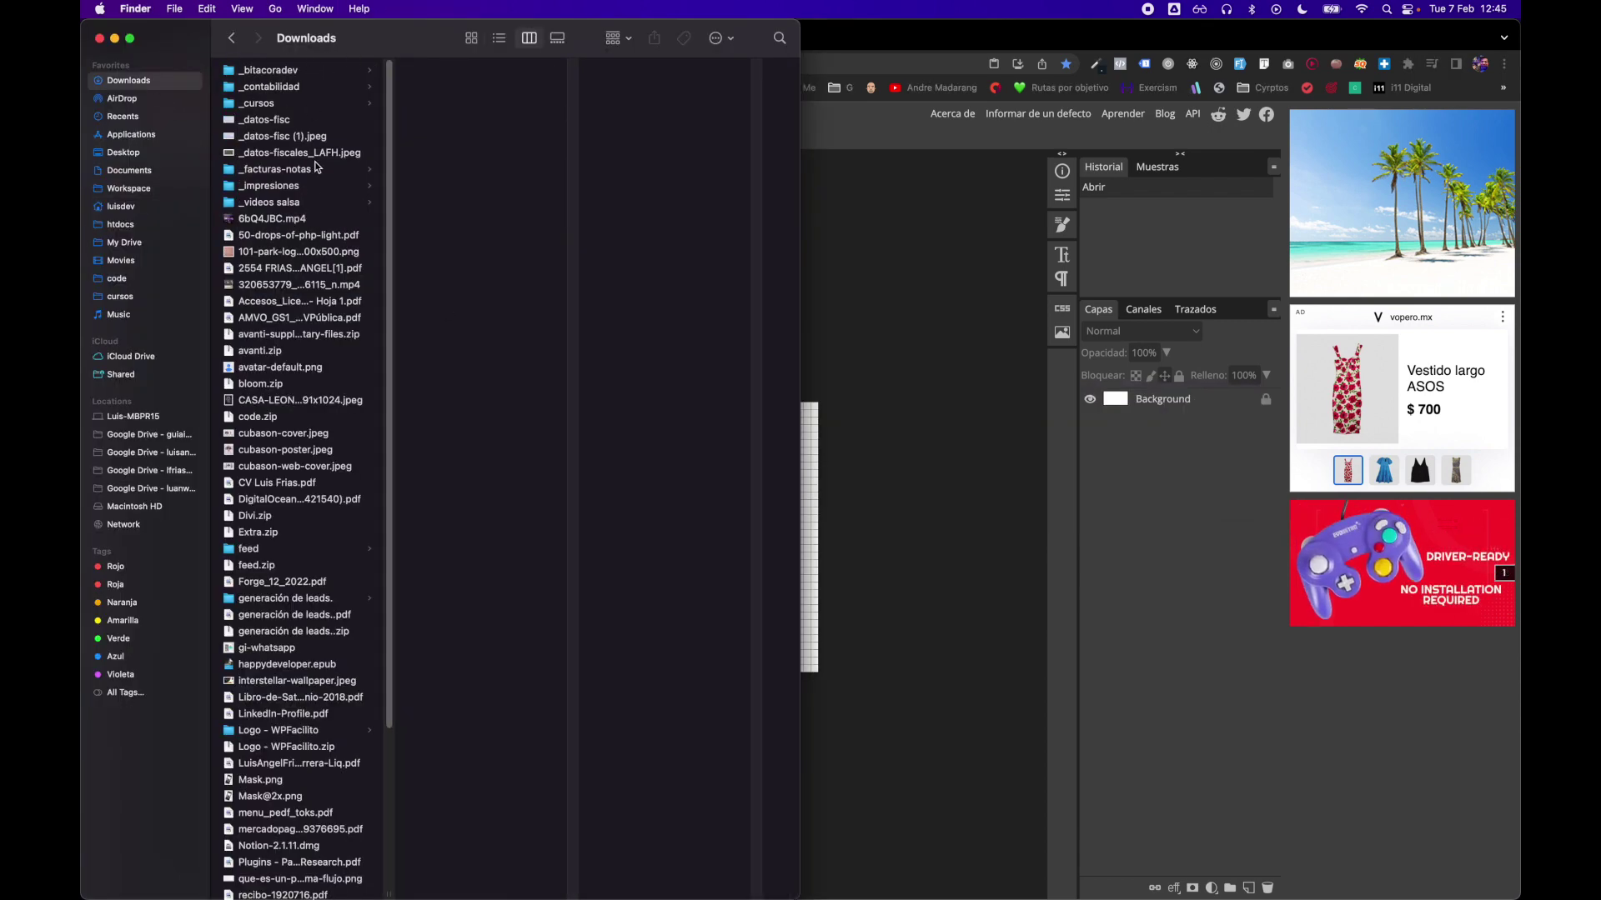
{"action": "scroll", "coordinate": [318, 171], "scroll_direction": "down", "scroll_amount": 2}
{"action": "scroll", "coordinate": [318, 190], "scroll_direction": "down", "scroll_amount": 3}
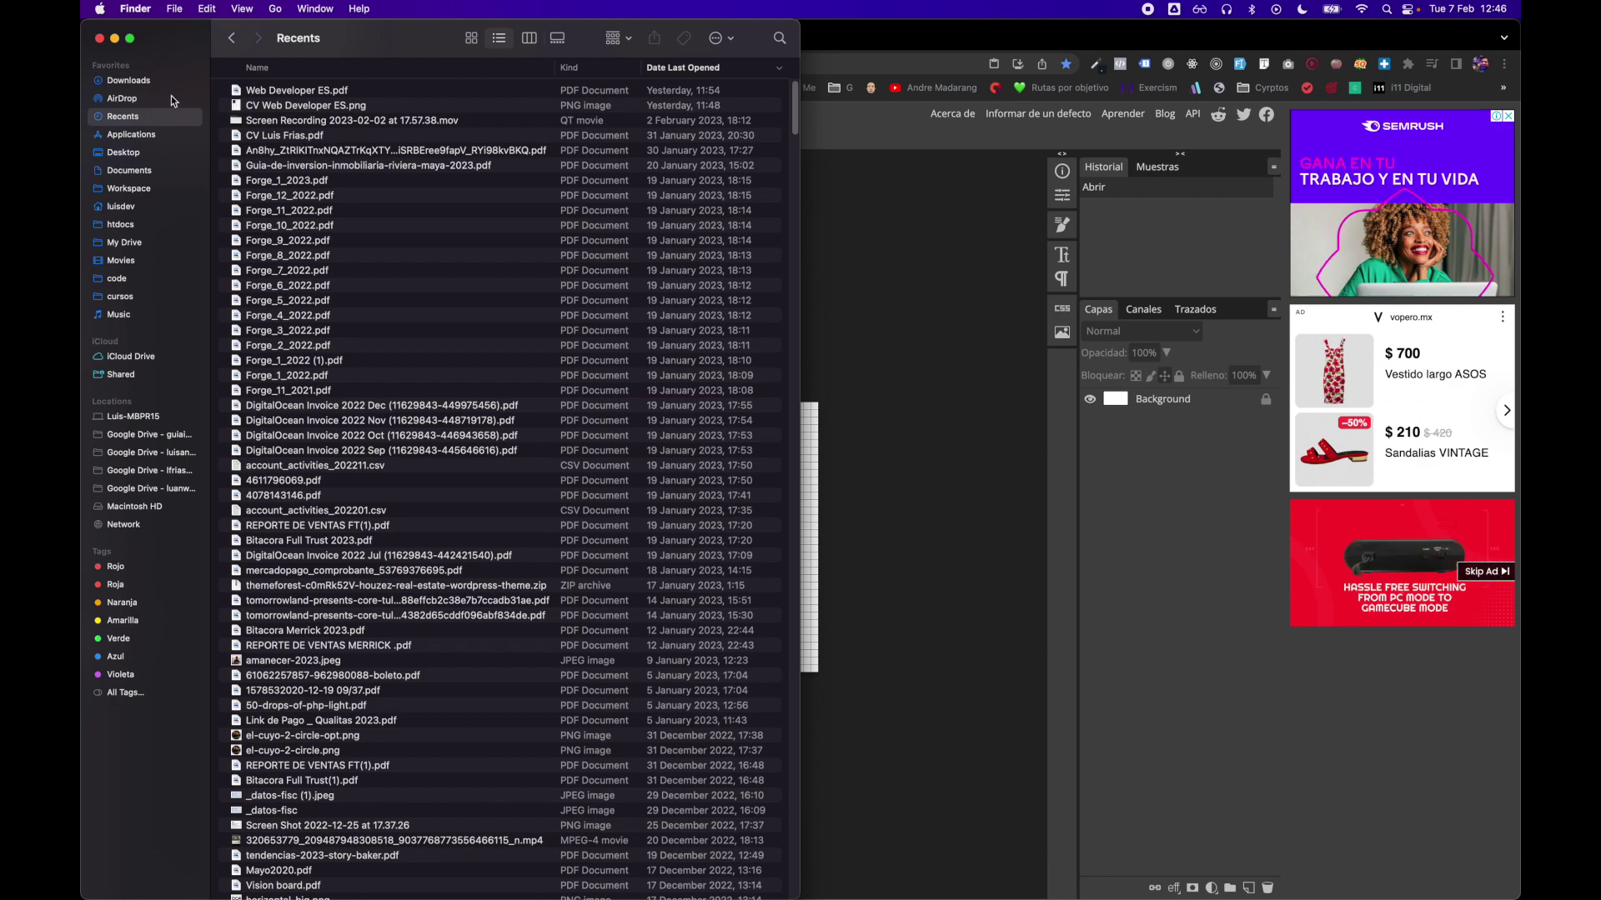
{"action": "left_click", "coordinate": [163, 80]}
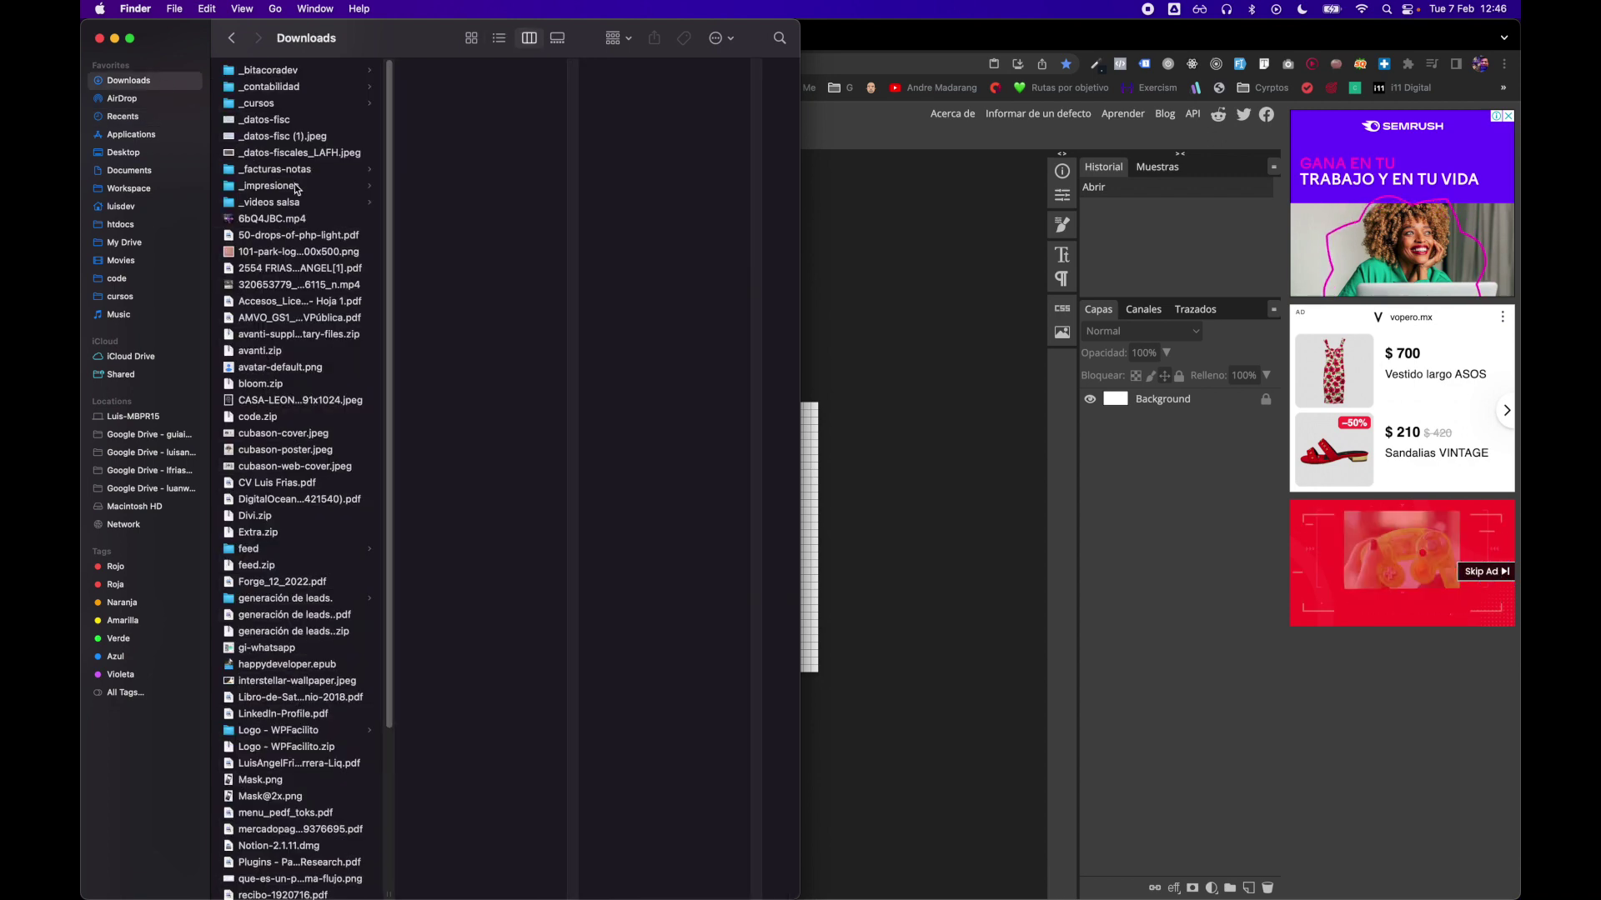
{"action": "scroll", "coordinate": [311, 278], "scroll_direction": "down", "scroll_amount": 1}
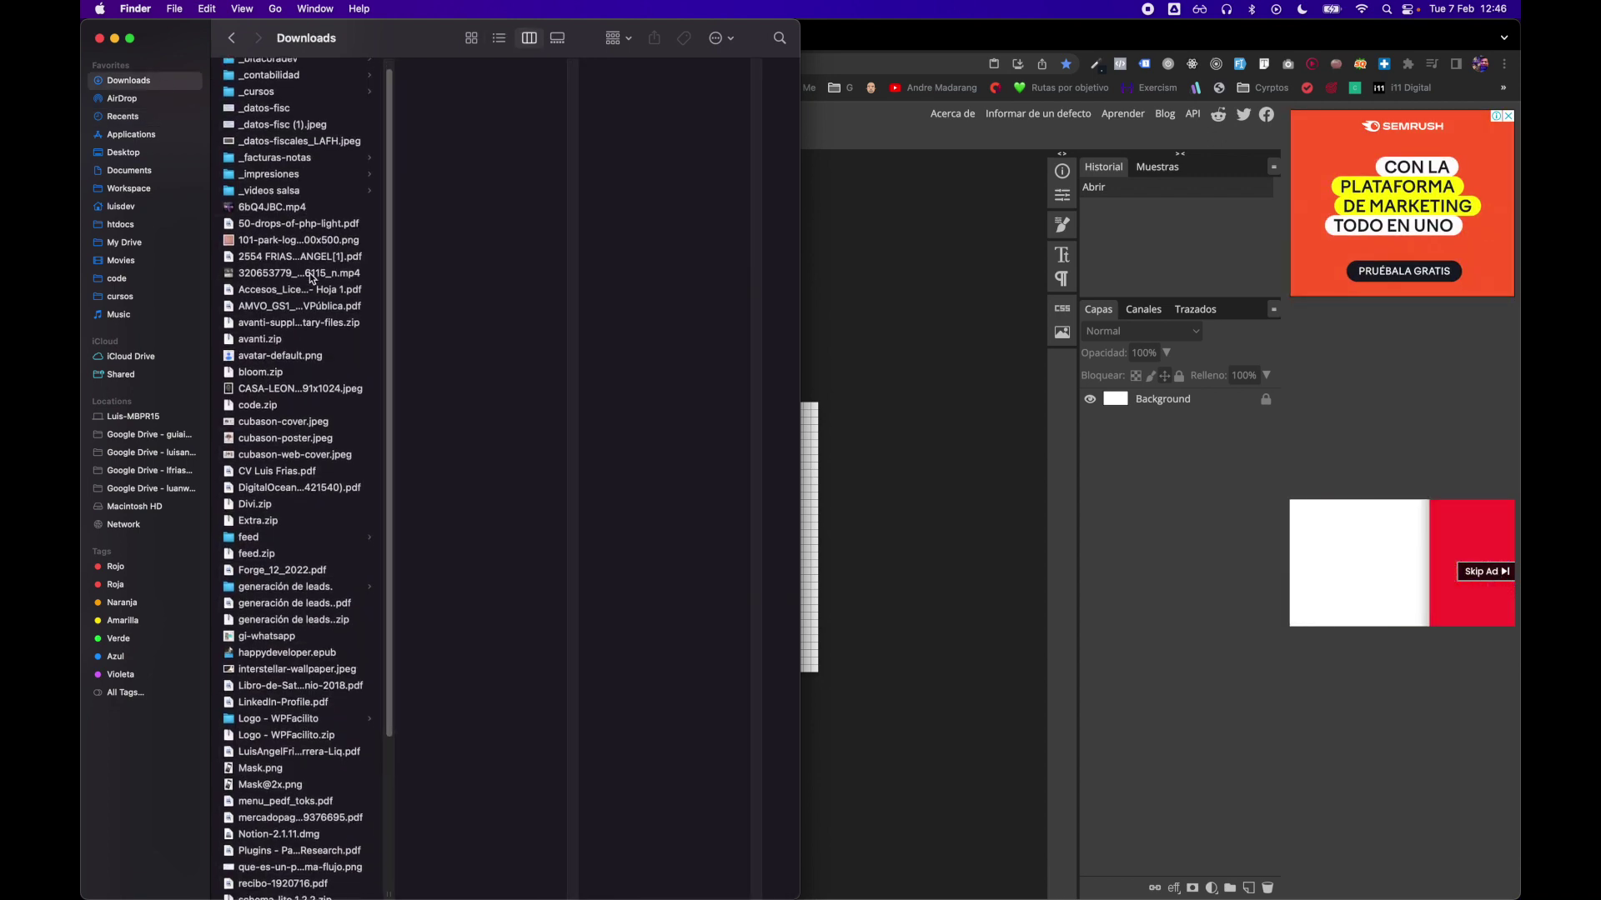
{"action": "scroll", "coordinate": [311, 278], "scroll_direction": "down", "scroll_amount": 8}
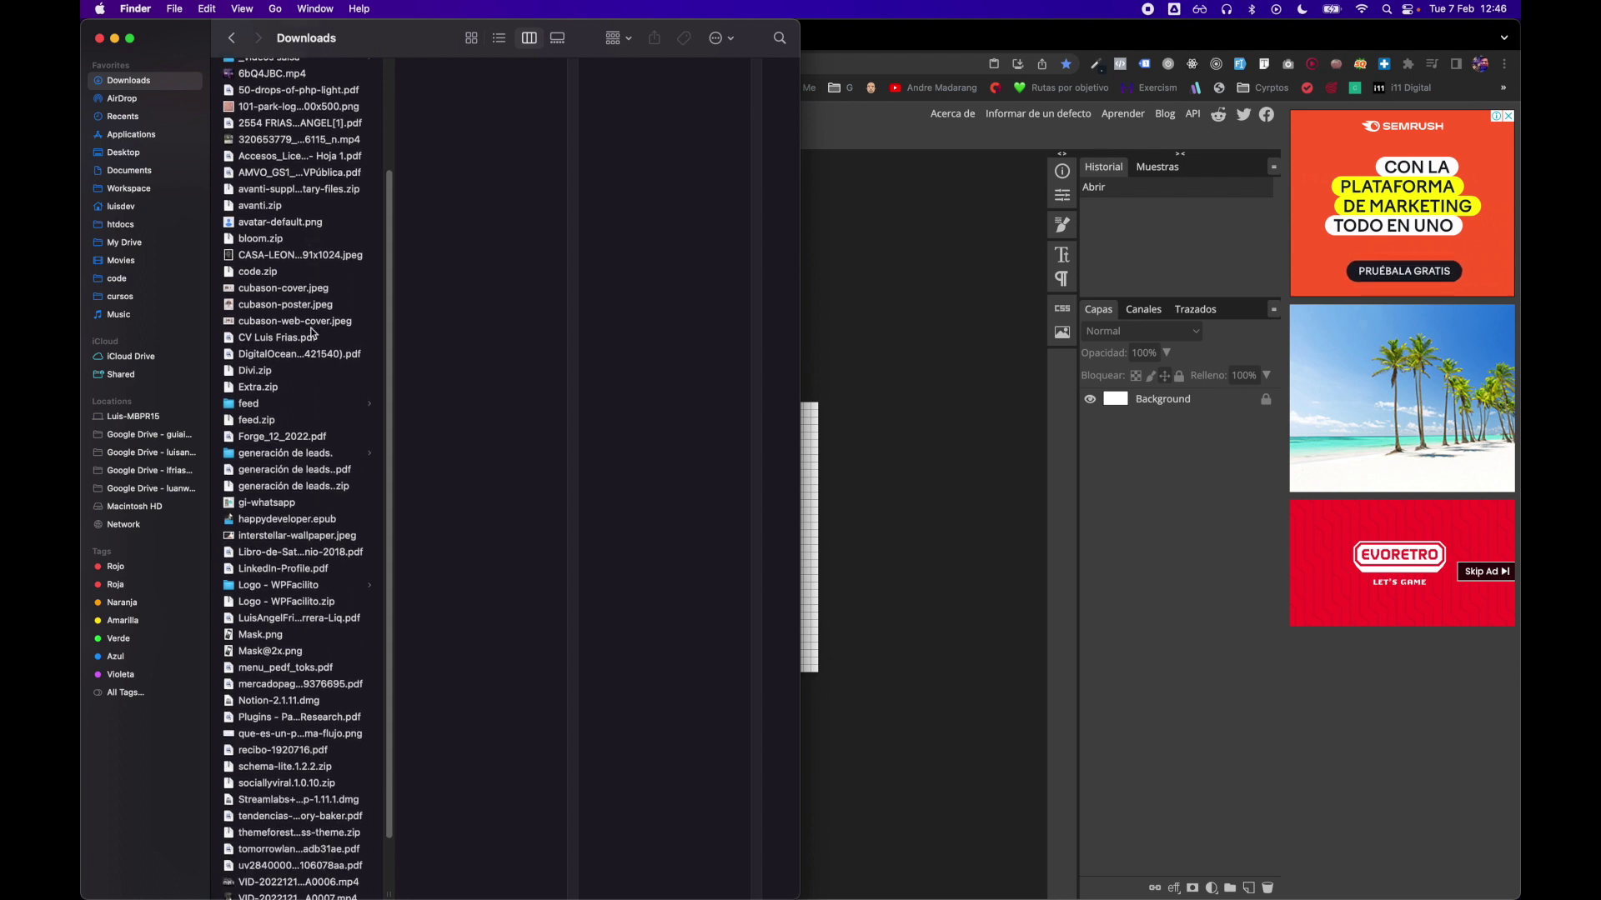
{"action": "scroll", "coordinate": [317, 342], "scroll_direction": "down", "scroll_amount": 4}
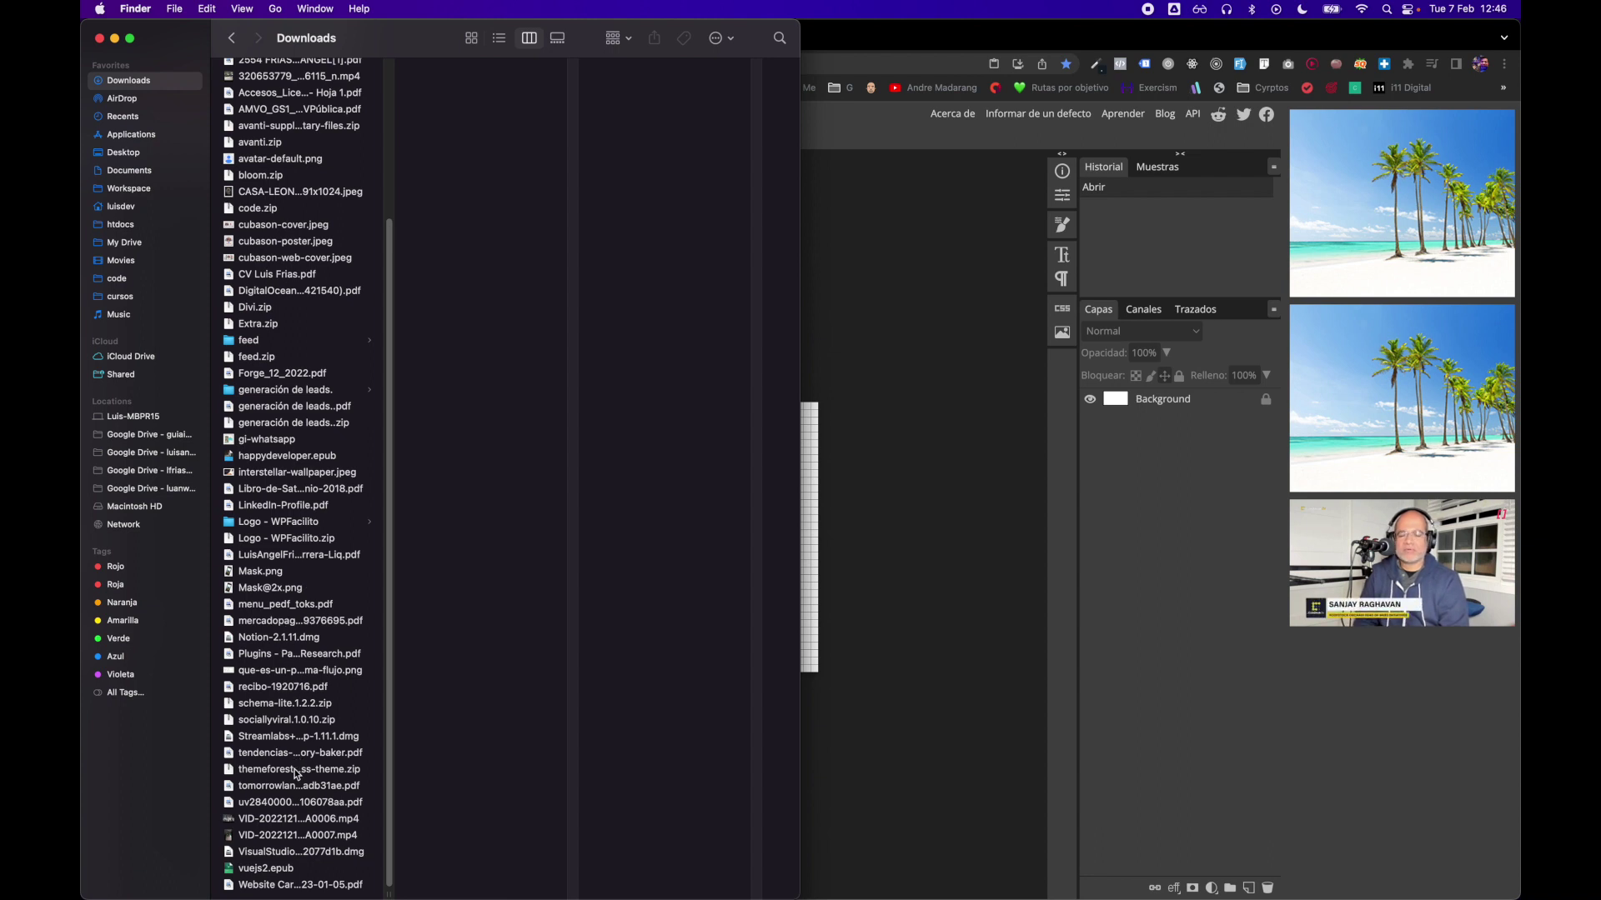
Search the computer for "flujo", and place que-es-un-programa-flujo.png from Downloads into the project as a smart object.
{"action": "key", "text": "super+space"}
{"action": "type", "text": "flujo"}
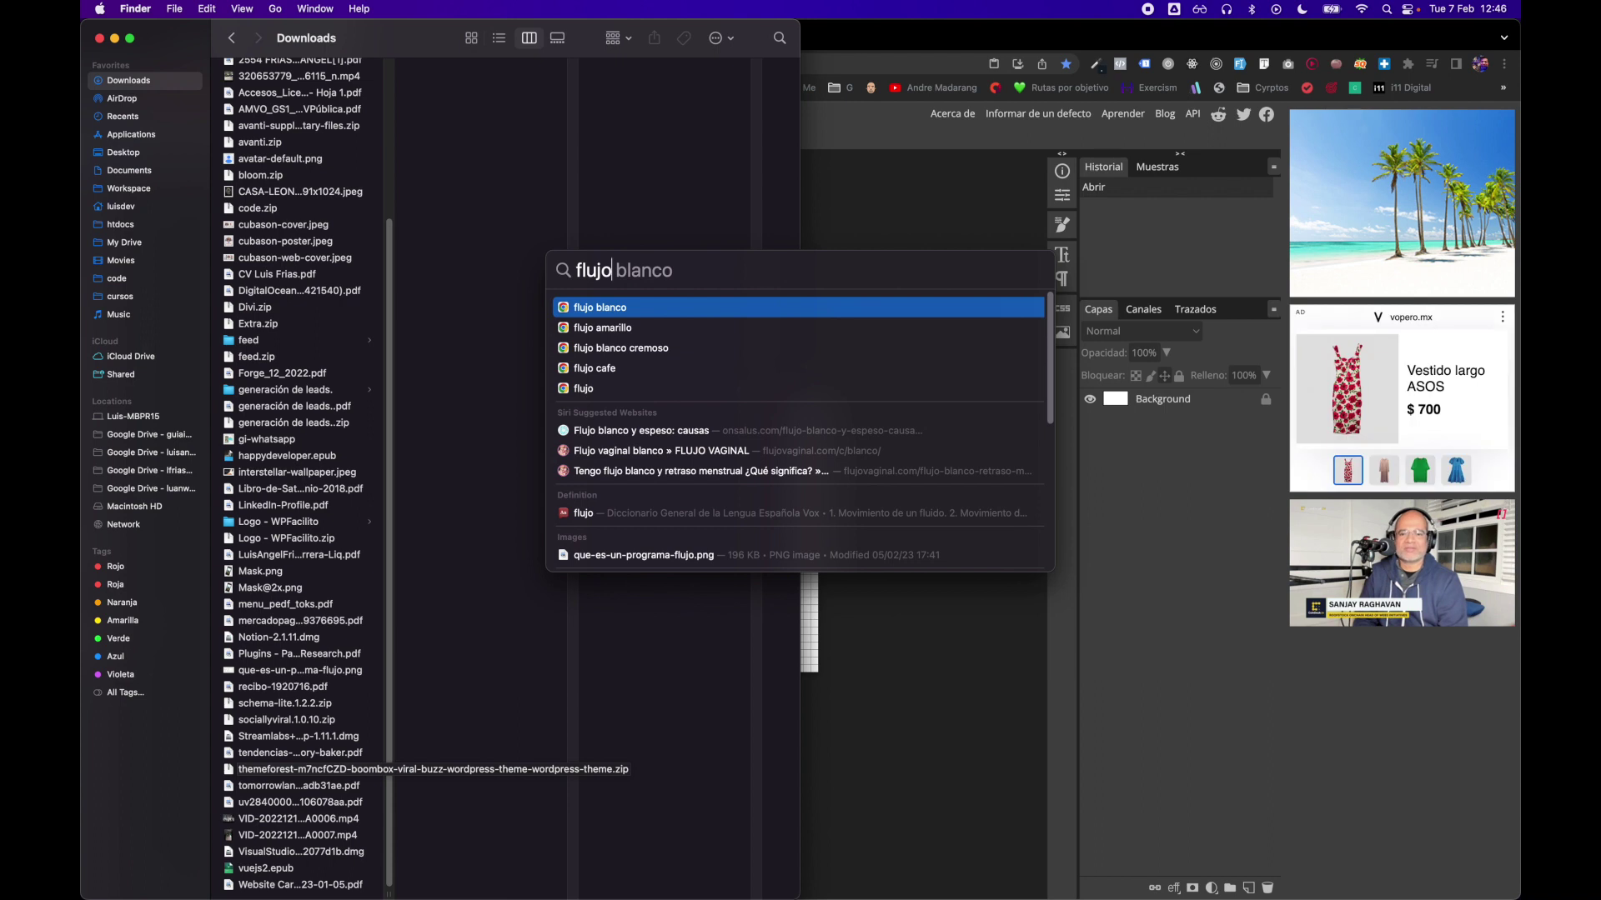
{"action": "key", "text": "Escape"}
{"action": "key", "text": "Escape"}
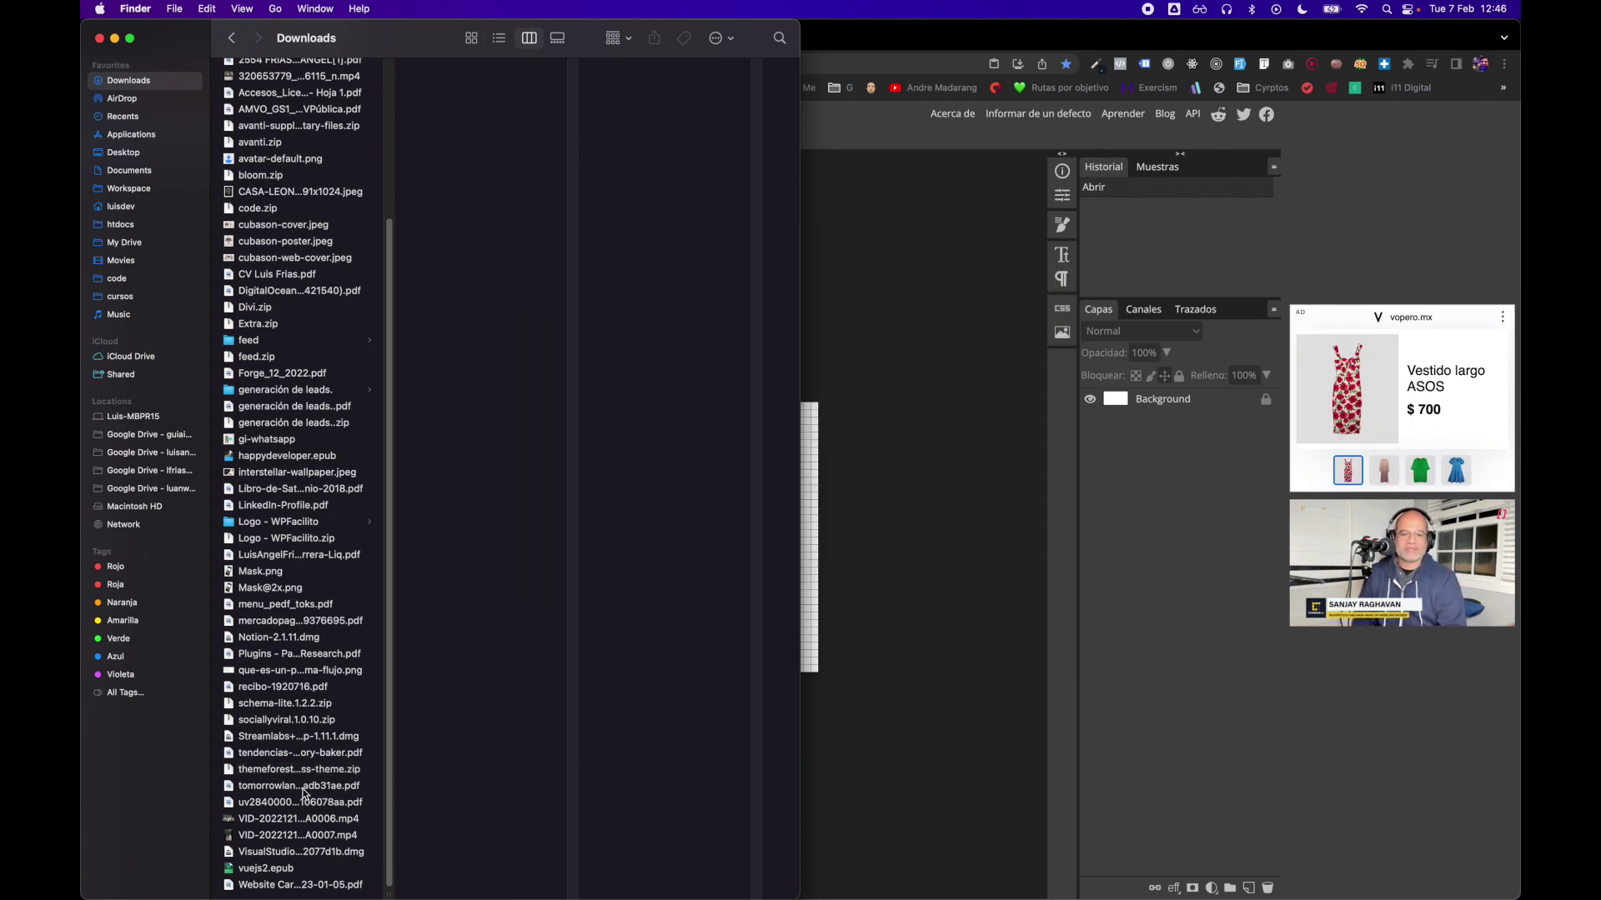
{"action": "left_click_drag", "start_coordinate": [297, 681], "coordinate": [548, 502]}
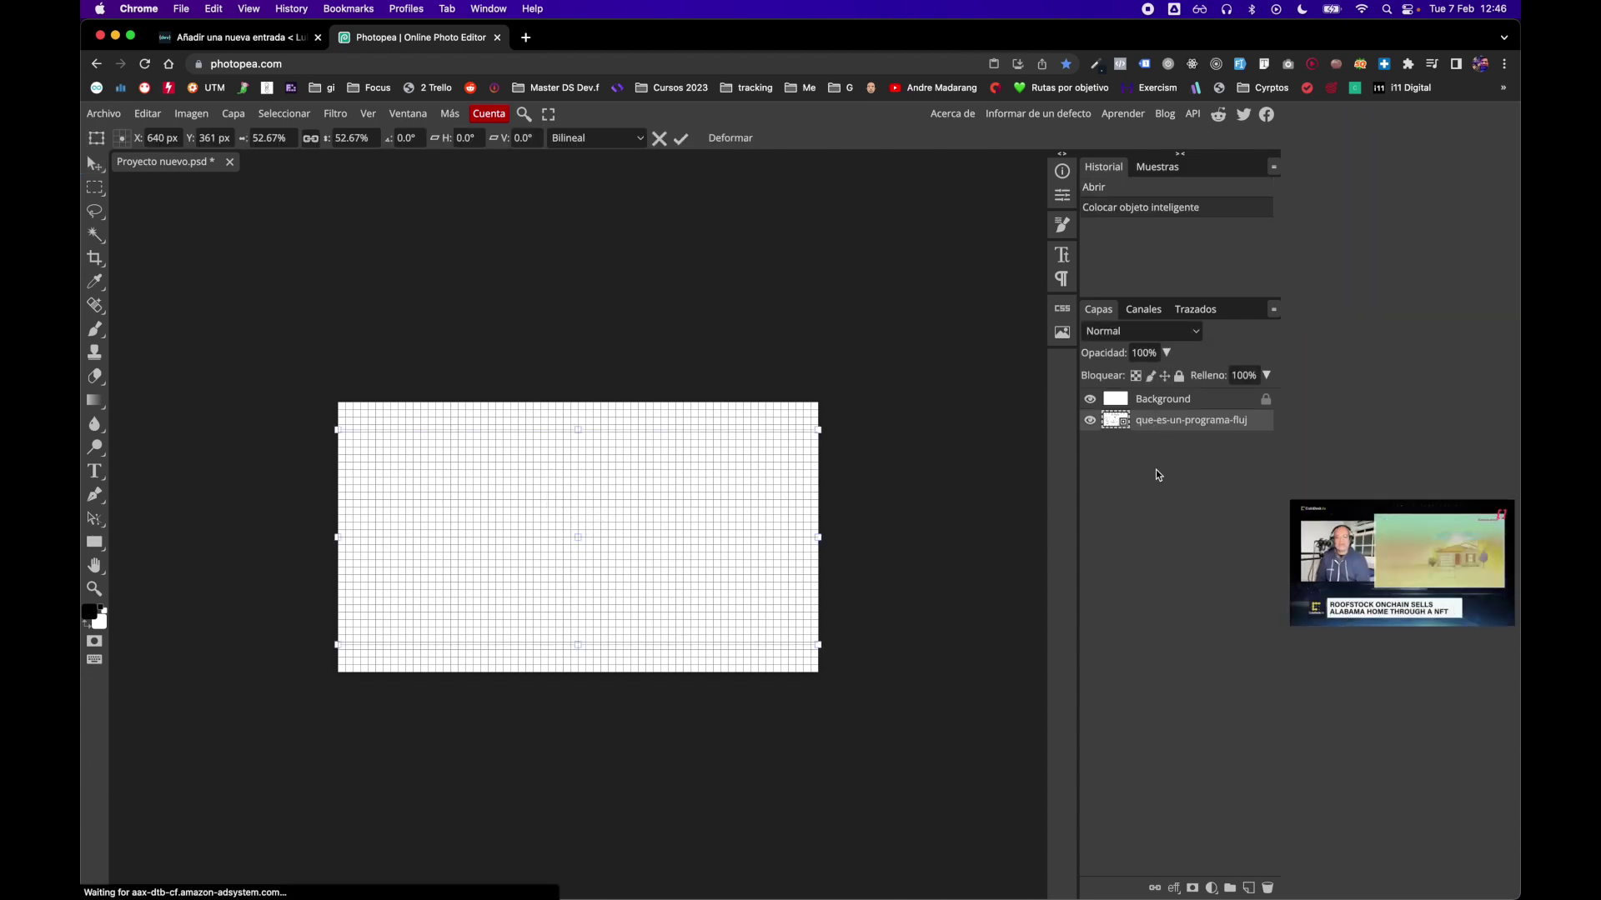
{"action": "left_click", "coordinate": [1169, 406]}
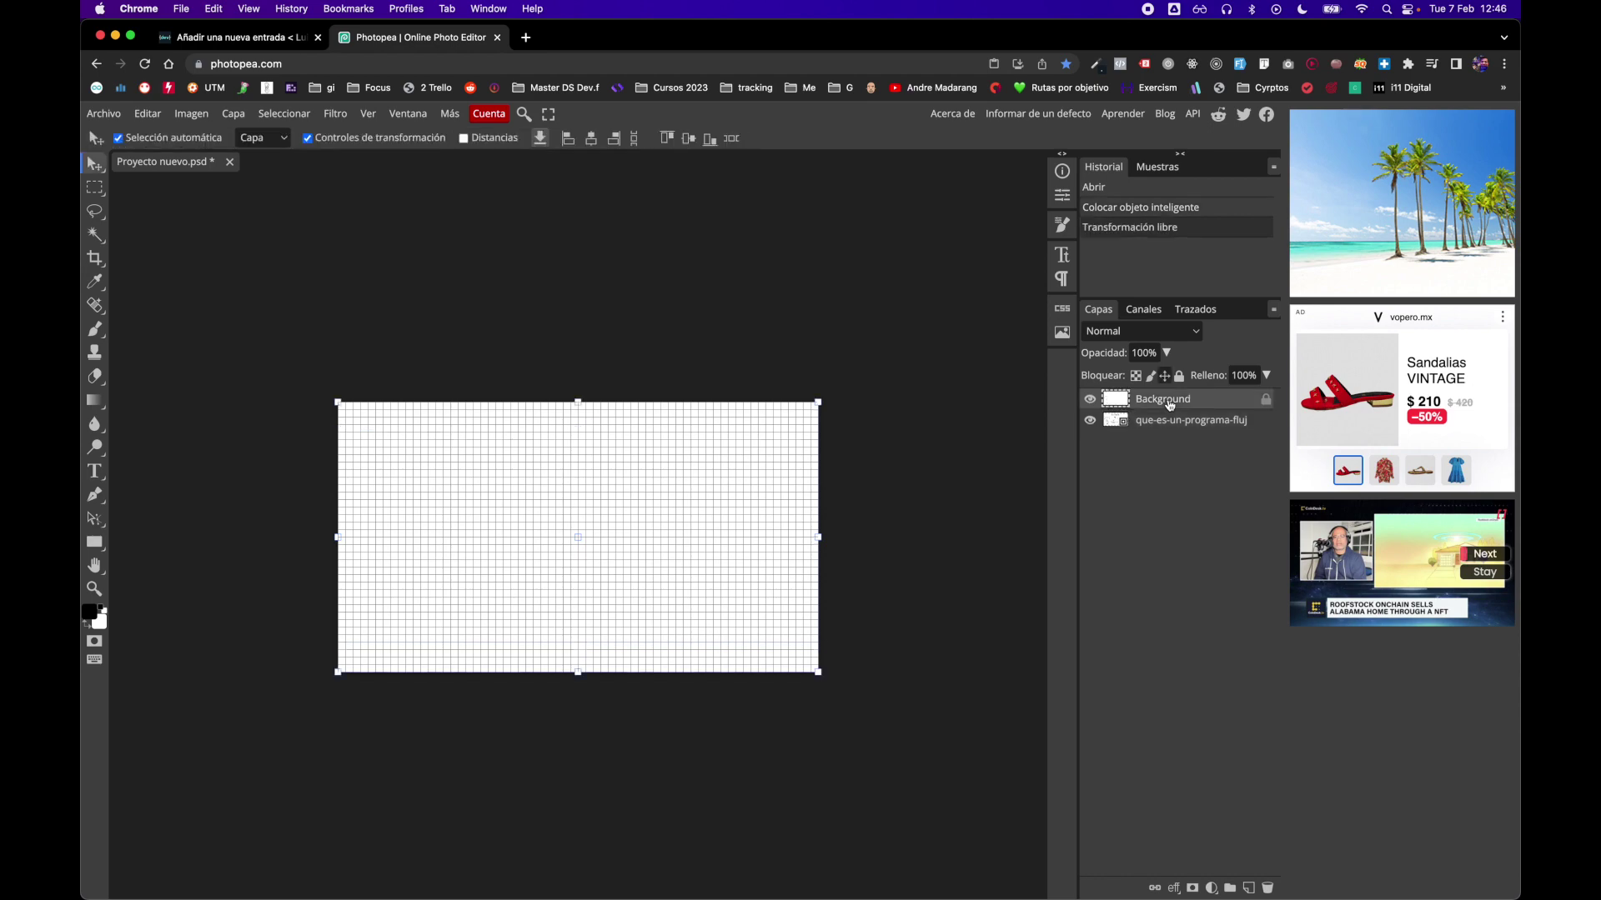
Move the Background layer below the flow diagram layer in the layer order.
{"action": "left_click", "coordinate": [1176, 424]}
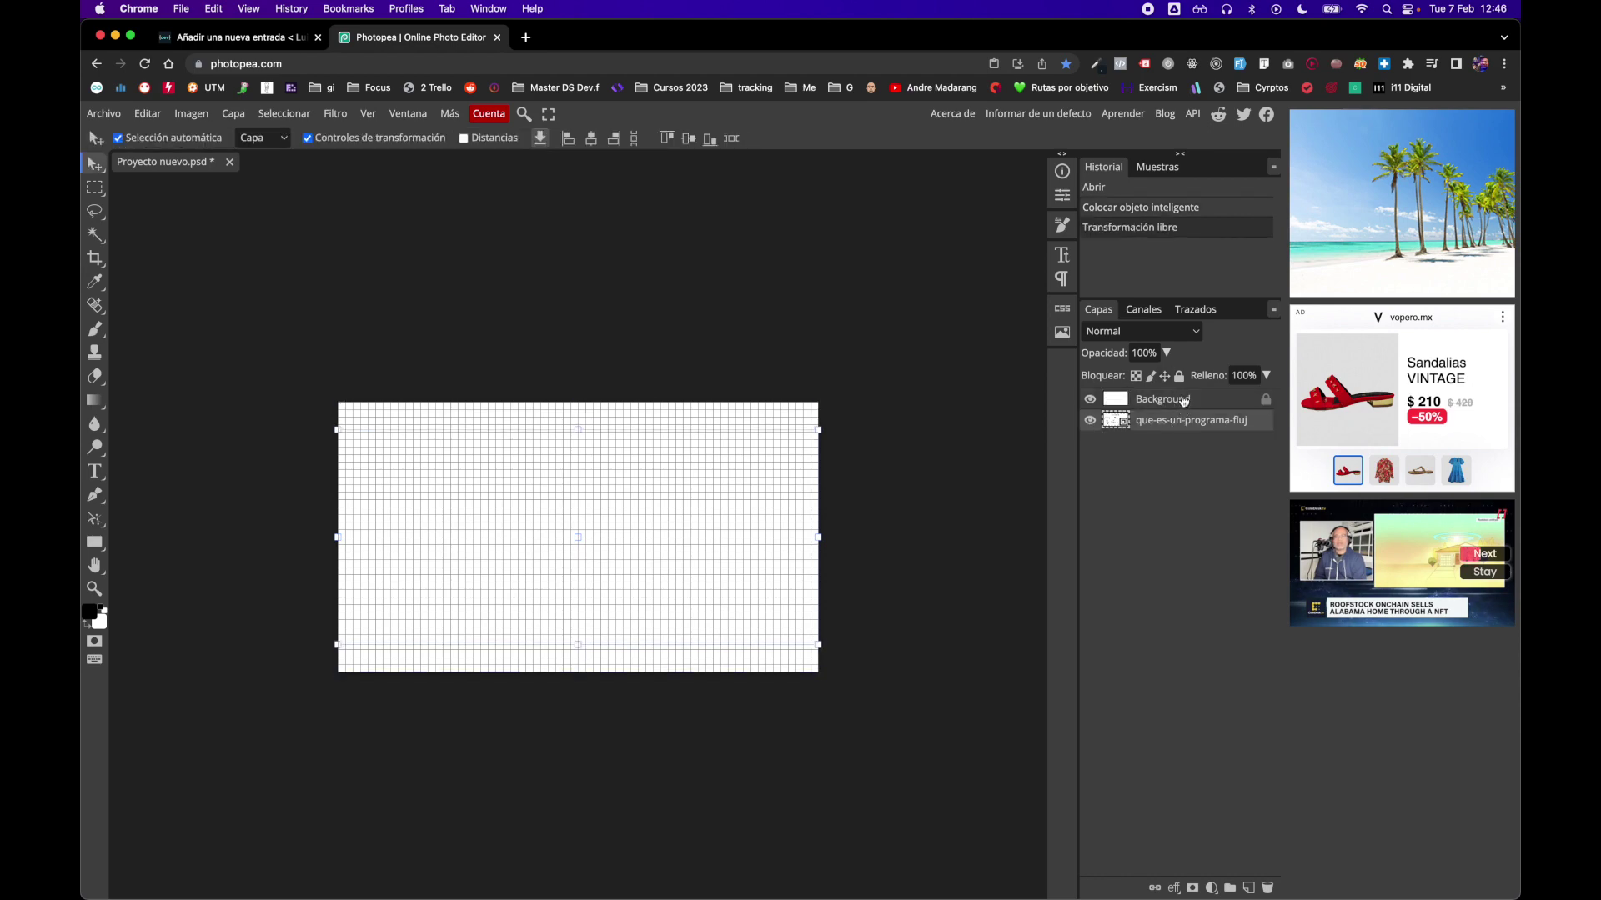
{"action": "left_click", "coordinate": [947, 433]}
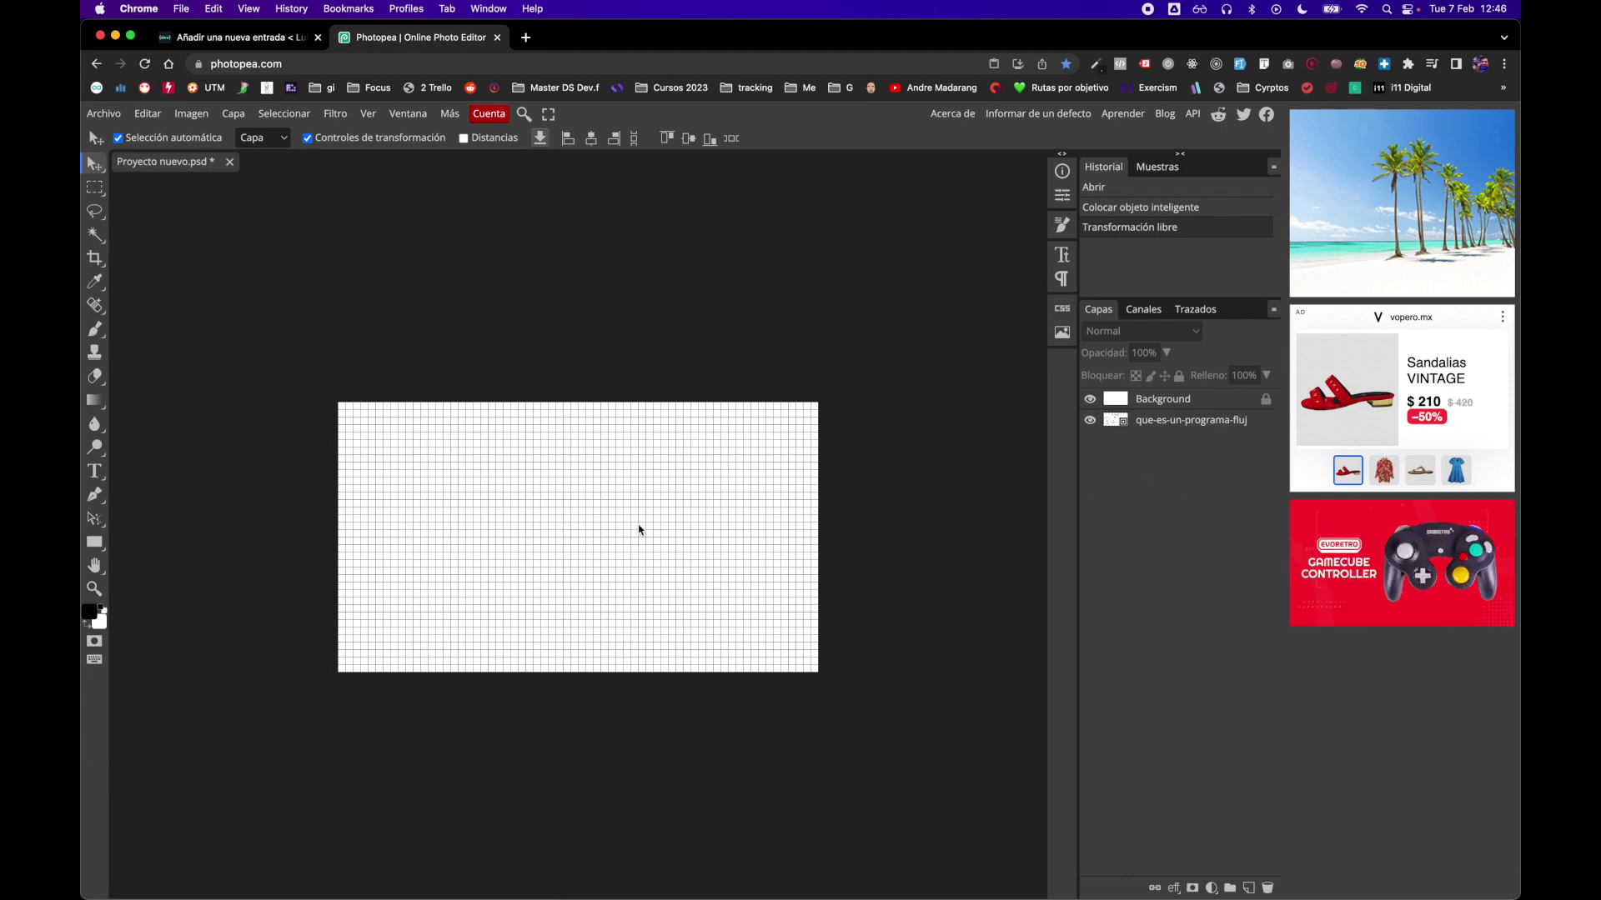
{"action": "left_click", "coordinate": [1184, 424]}
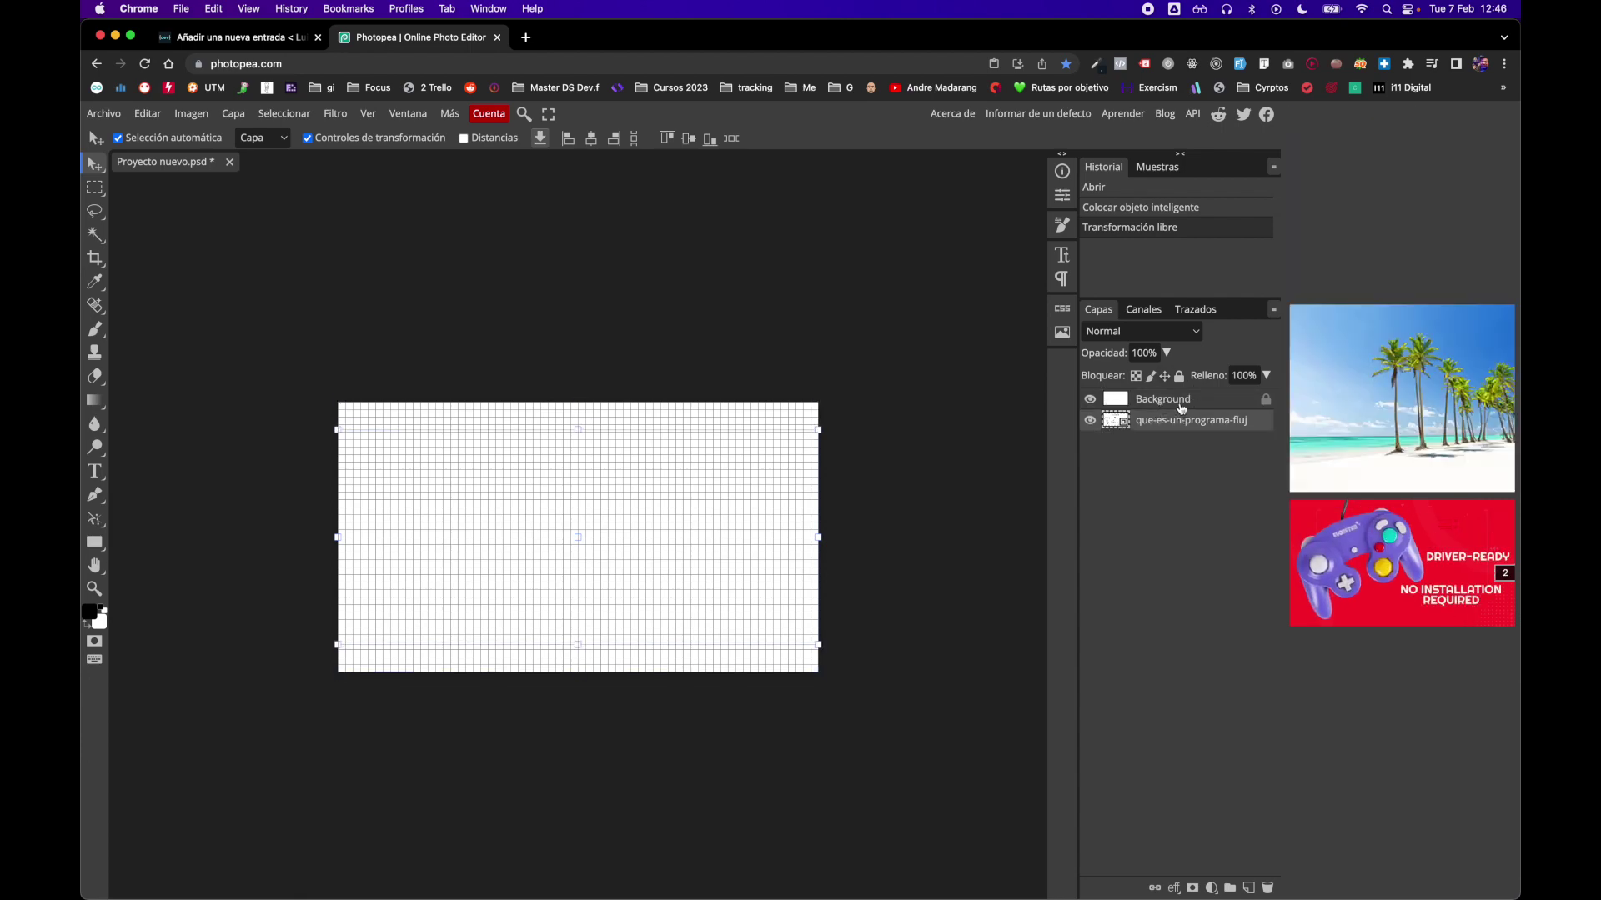
{"action": "left_click", "coordinate": [1165, 405]}
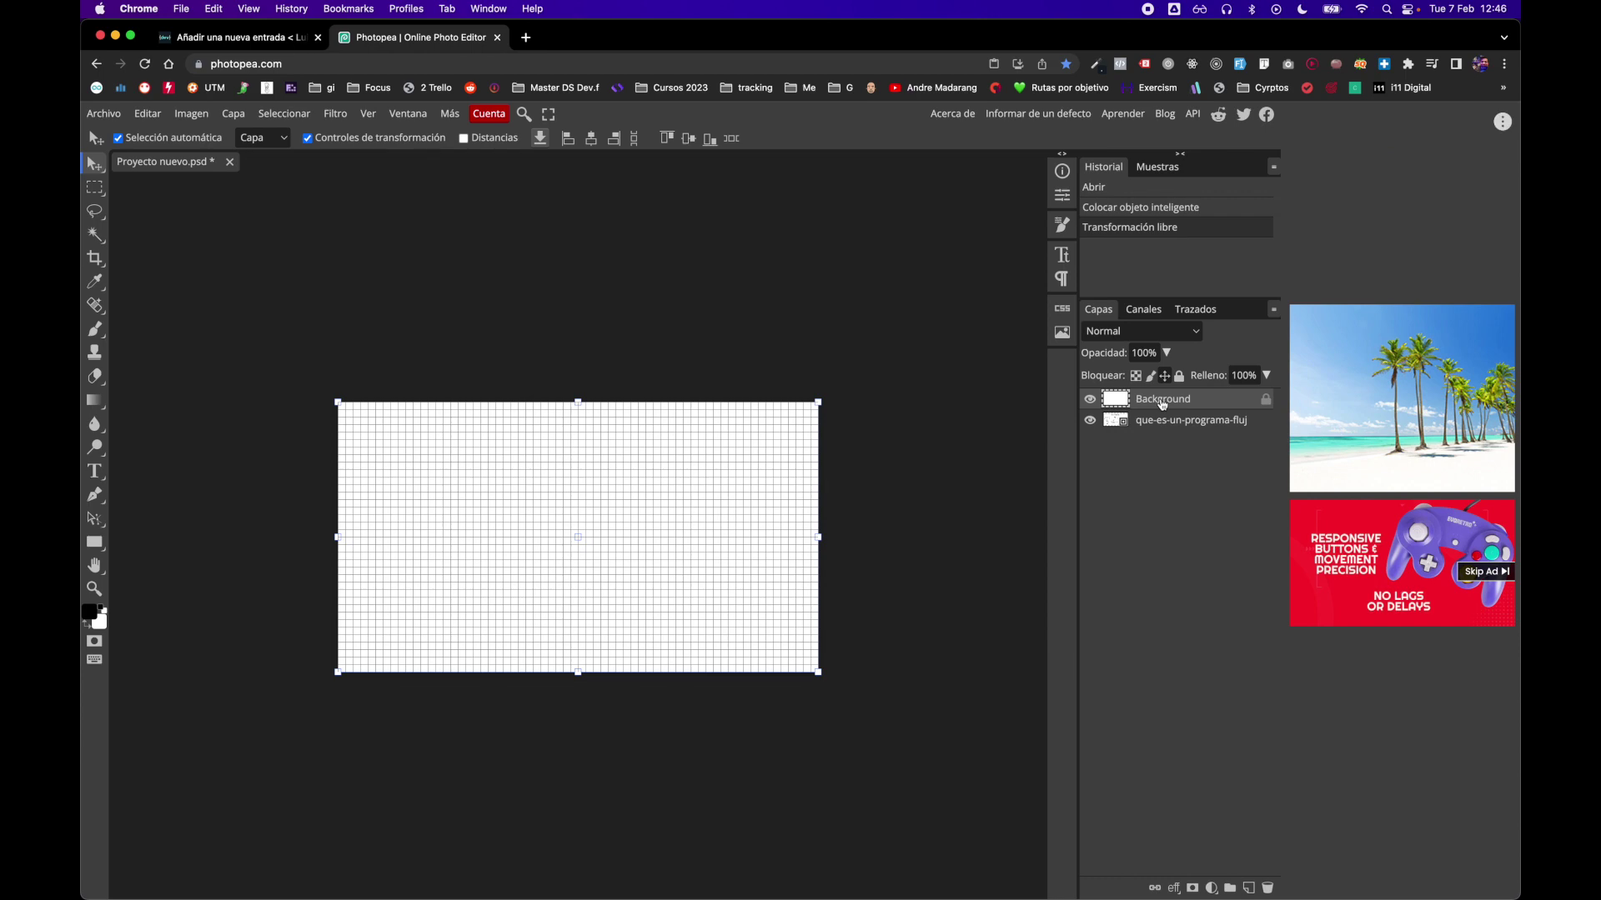
{"action": "left_click_drag", "start_coordinate": [1180, 406], "coordinate": [1178, 451]}
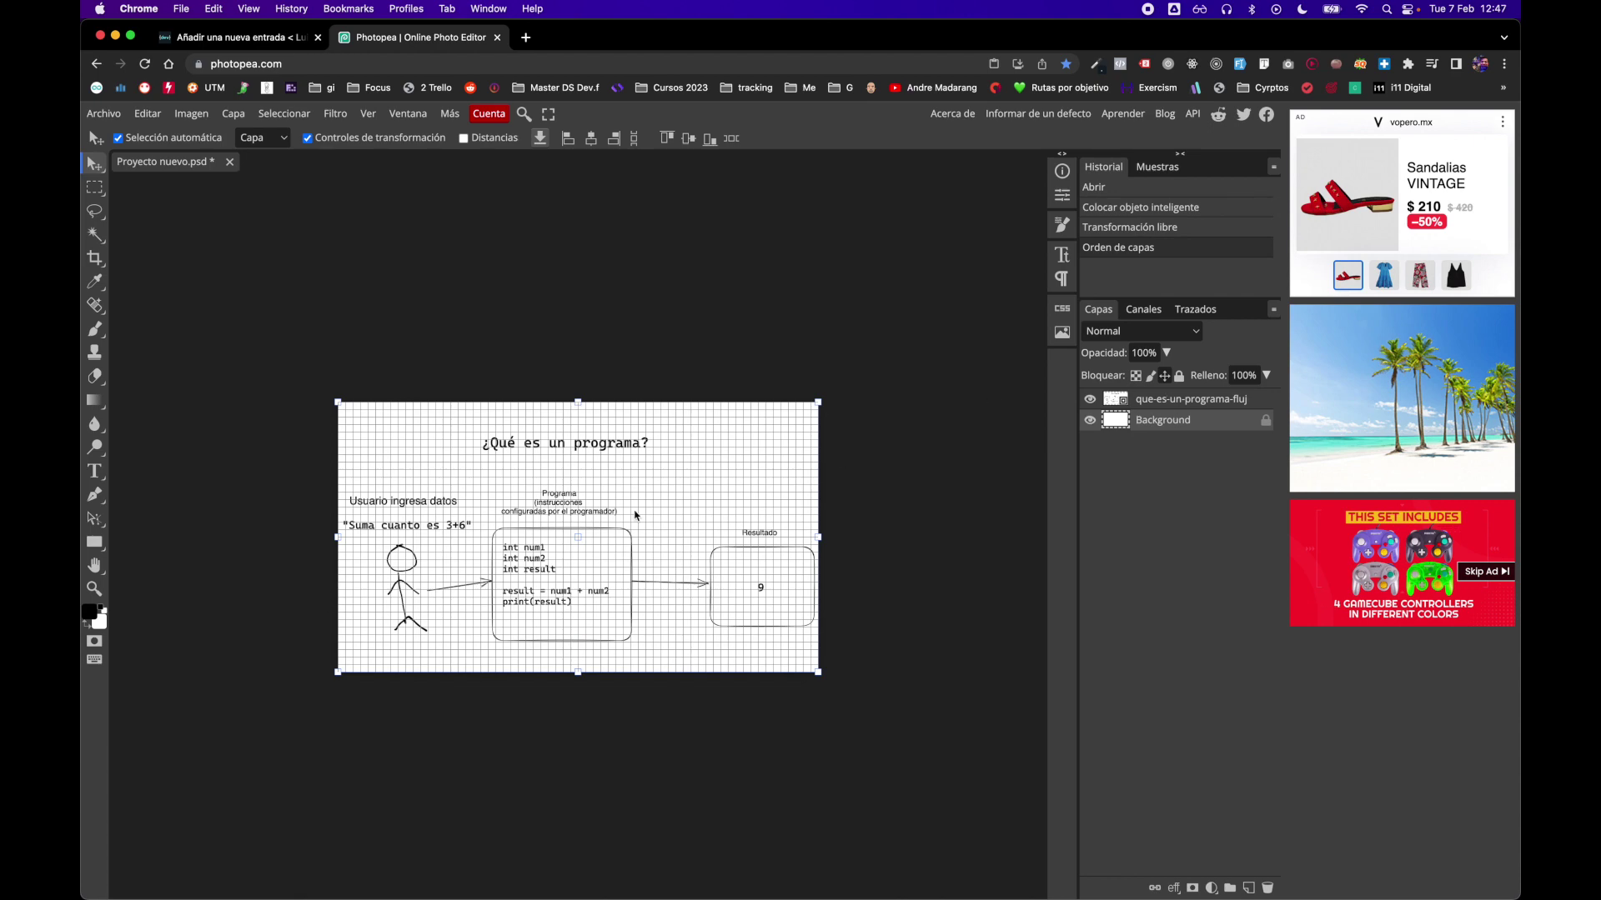
{"action": "left_click", "coordinate": [917, 485]}
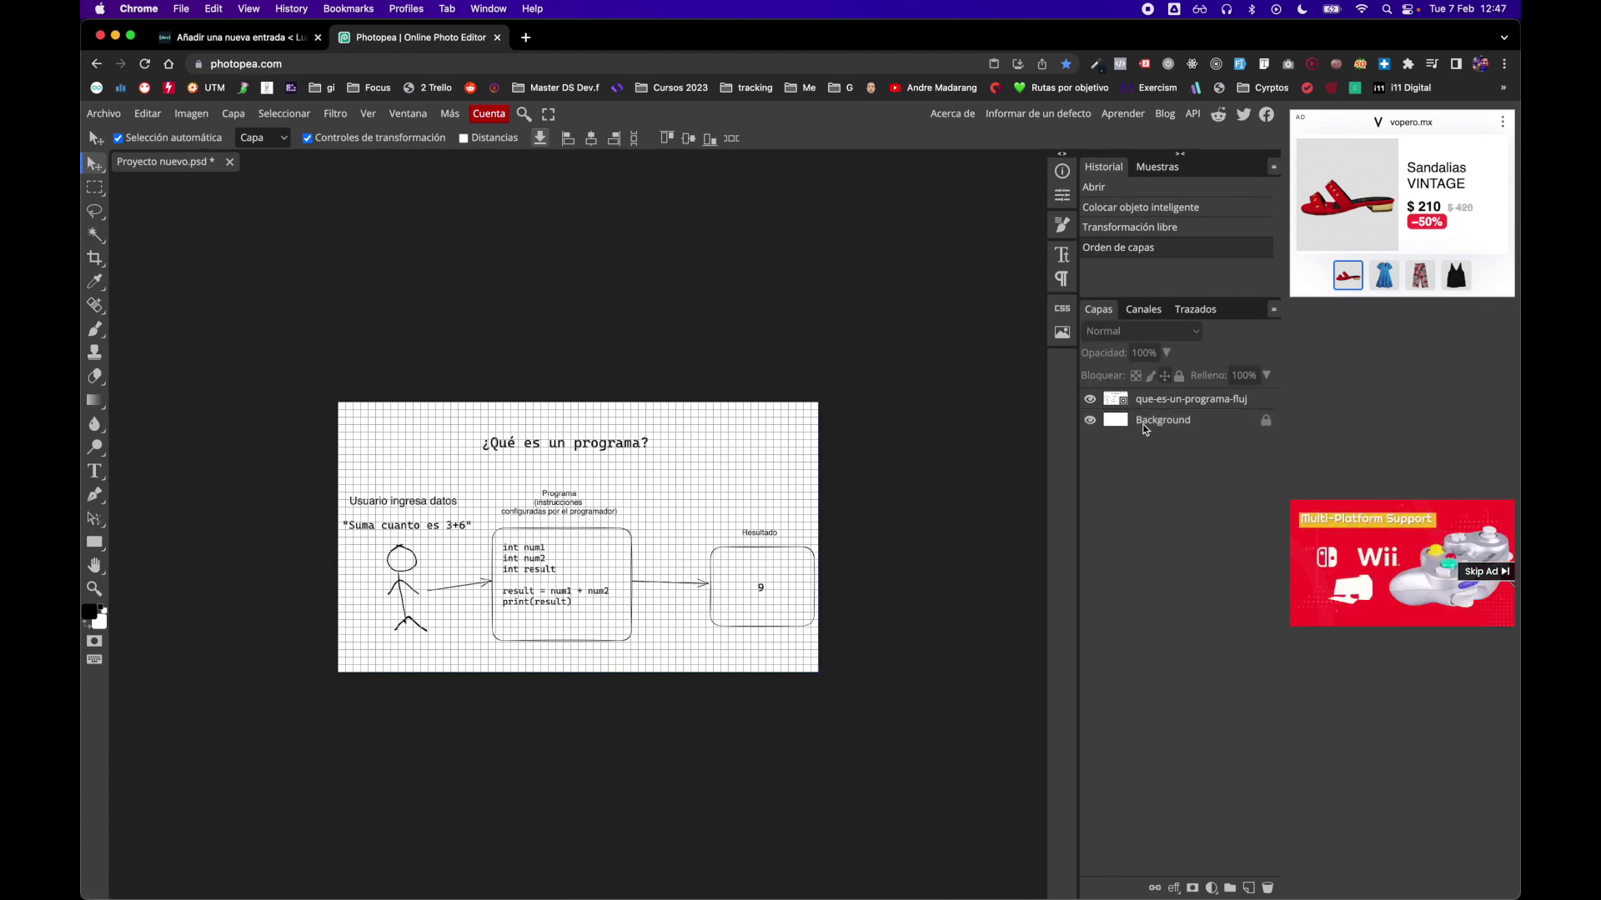
Nudge the flow diagram layer up and to the right, centring it at about X 660 px, Y 327 px.
{"action": "left_click", "coordinate": [1157, 403]}
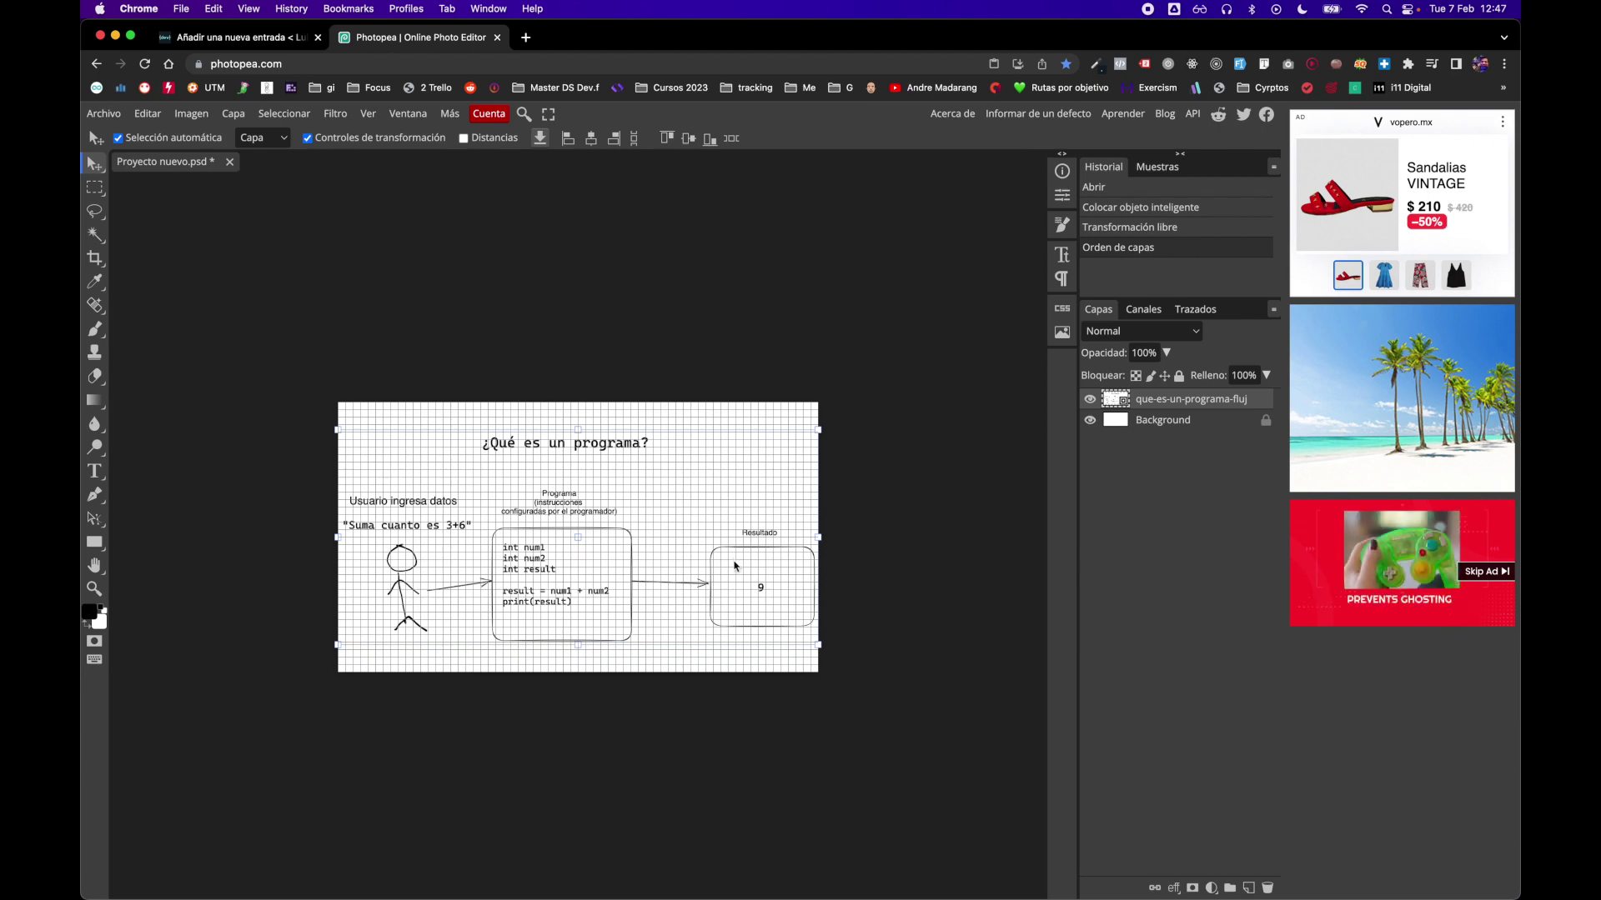
{"action": "key", "text": "Up"}
{"action": "key", "text": "Up"}
{"action": "key", "text": "Up"}
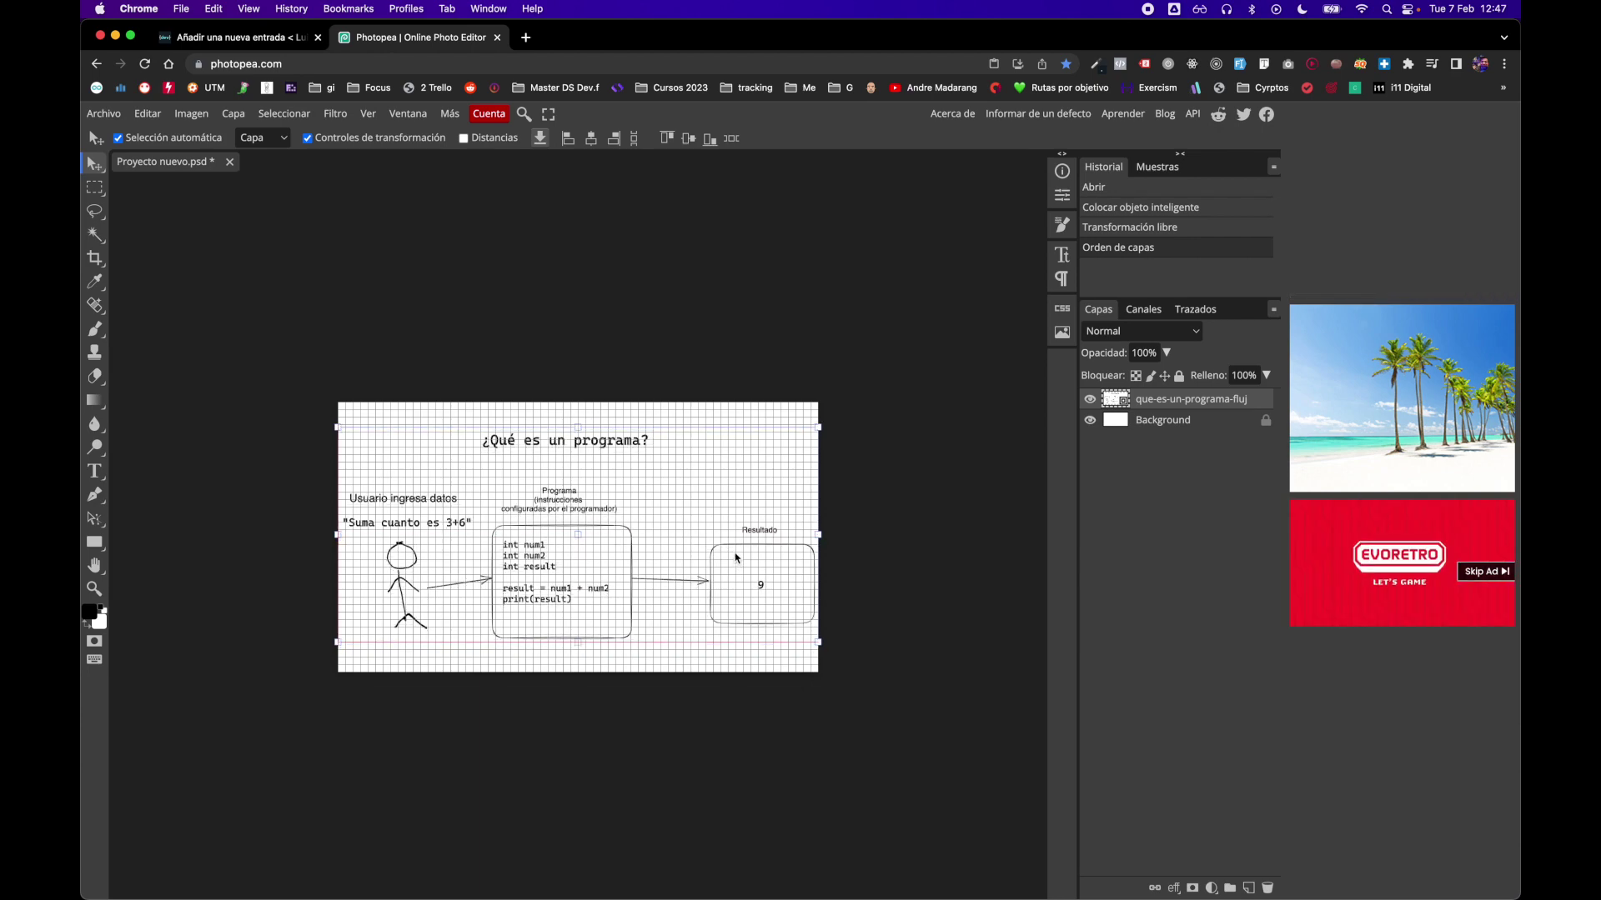
{"action": "key", "text": "Up"}
{"action": "key", "text": "Up"}
{"action": "key", "text": "Up"}
{"action": "key", "text": "Right"}
{"action": "key", "text": "Right"}
{"action": "key", "text": "Right"}
{"action": "key", "text": "Right"}
{"action": "key", "text": "Down"}
{"action": "key", "text": "Down"}
{"action": "key", "text": "Down"}
{"action": "key", "text": "Left"}
{"action": "key", "text": "Left"}
{"action": "key", "text": "Left"}
{"action": "key", "text": "Left"}
{"action": "key", "text": "Up"}
{"action": "key", "text": "Up"}
{"action": "key", "text": "Up"}
{"action": "key", "text": "Up"}
{"action": "key", "text": "Up"}
{"action": "key", "text": "Up"}
{"action": "key", "text": "Up"}
{"action": "key", "text": "Up"}
{"action": "key", "text": "Up"}
{"action": "key", "text": "Up"}
{"action": "key", "text": "Up"}
{"action": "key", "text": "Up"}
{"action": "key", "text": "Left"}
{"action": "key", "text": "Left"}
{"action": "key", "text": "Left"}
{"action": "key", "text": "Left"}
{"action": "key", "text": "Left"}
{"action": "key", "text": "Left"}
{"action": "key", "text": "Left"}
{"action": "key", "text": "Left"}
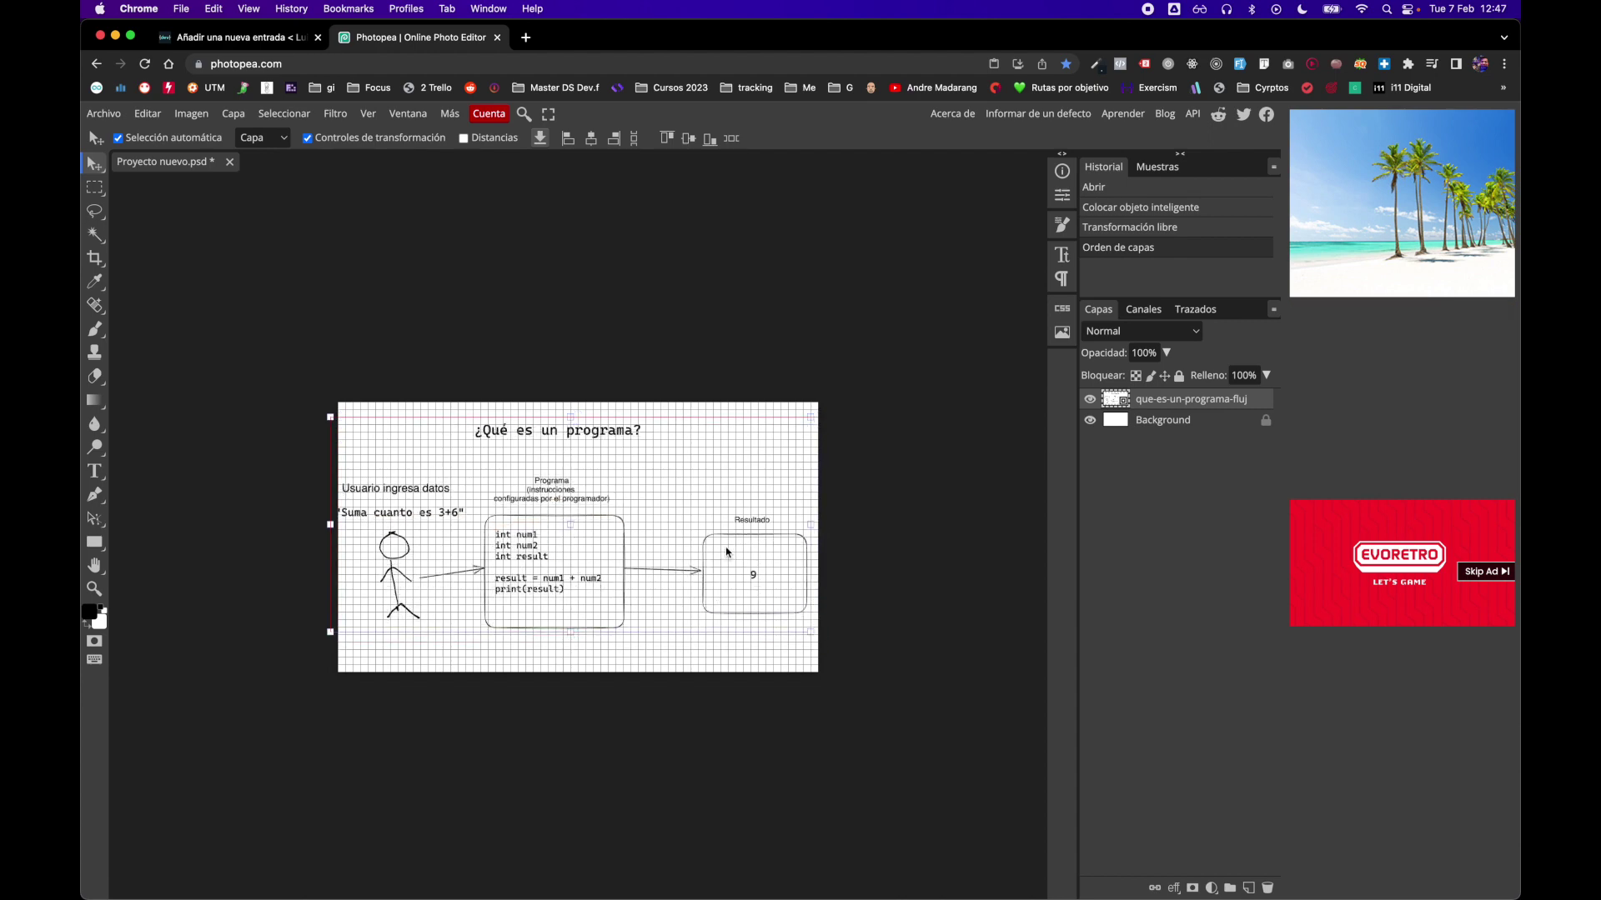
{"action": "key", "text": "shift+Right"}
{"action": "key", "text": "Right"}
{"action": "key", "text": "Right"}
{"action": "key", "text": "Right"}
{"action": "key", "text": "Right"}
{"action": "key", "text": "Right"}
{"action": "key", "text": "Right"}
{"action": "key", "text": "Right"}
{"action": "key", "text": "Right"}
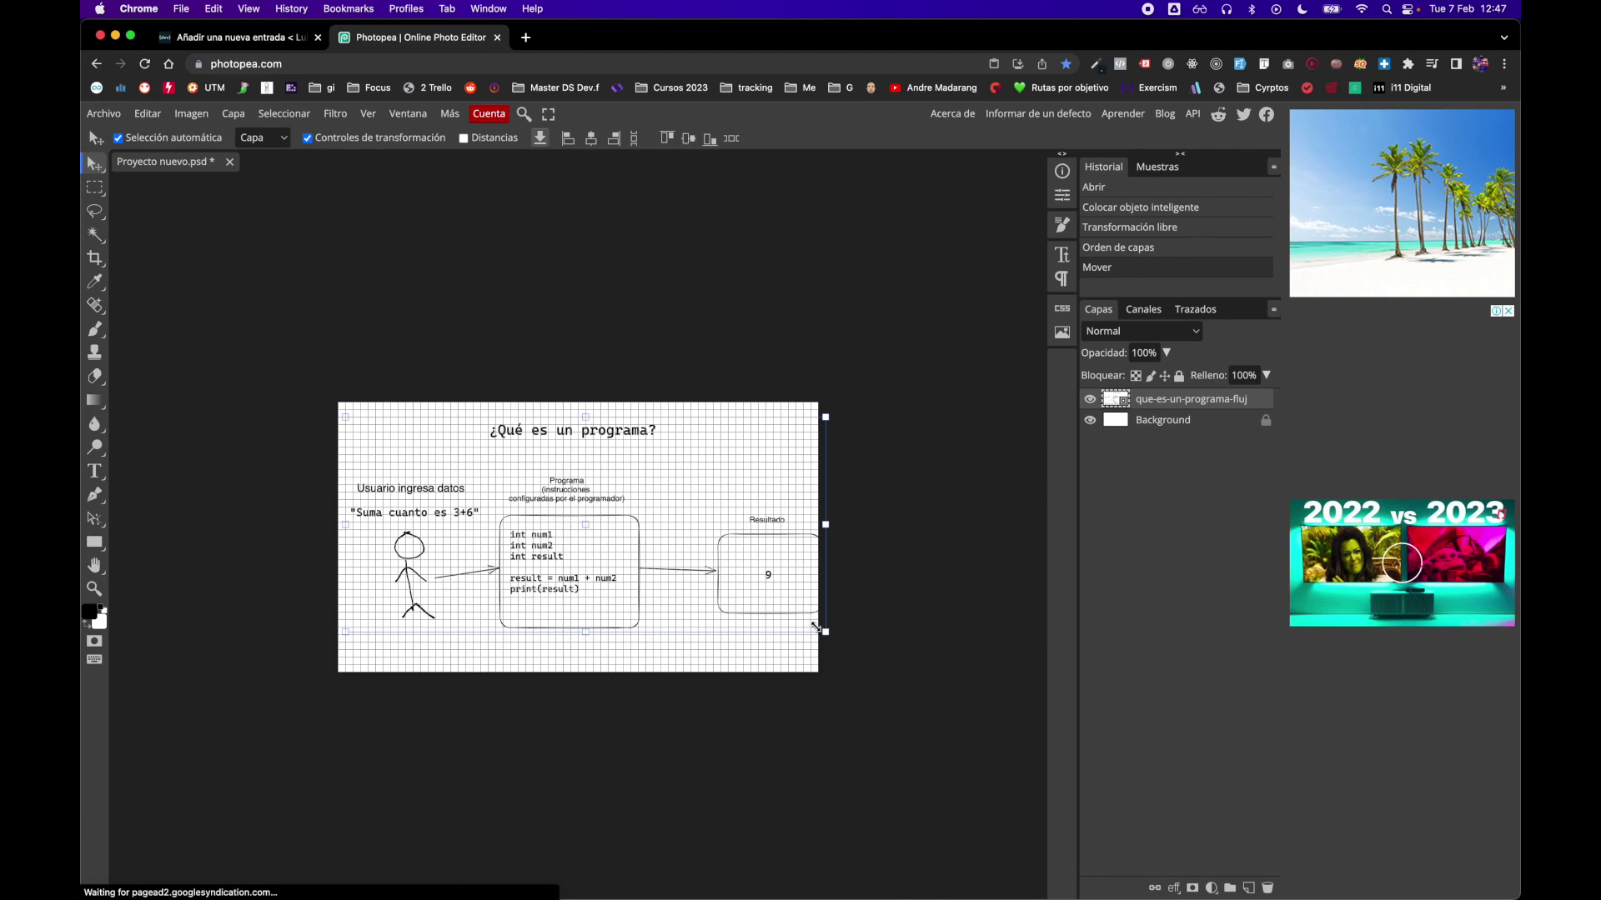
Scale the flow diagram proportionally to about 48.4% and reposition its centre at about X 640 px, Y 357 px.
{"action": "mouse_move", "coordinate": [804, 625]}
{"action": "left_mouse_down"}
{"action": "mouse_move", "coordinate": [792, 616]}
{"action": "mouse_move", "coordinate": [822, 639]}
{"action": "mouse_move", "coordinate": [808, 638]}
{"action": "left_mouse_up"}
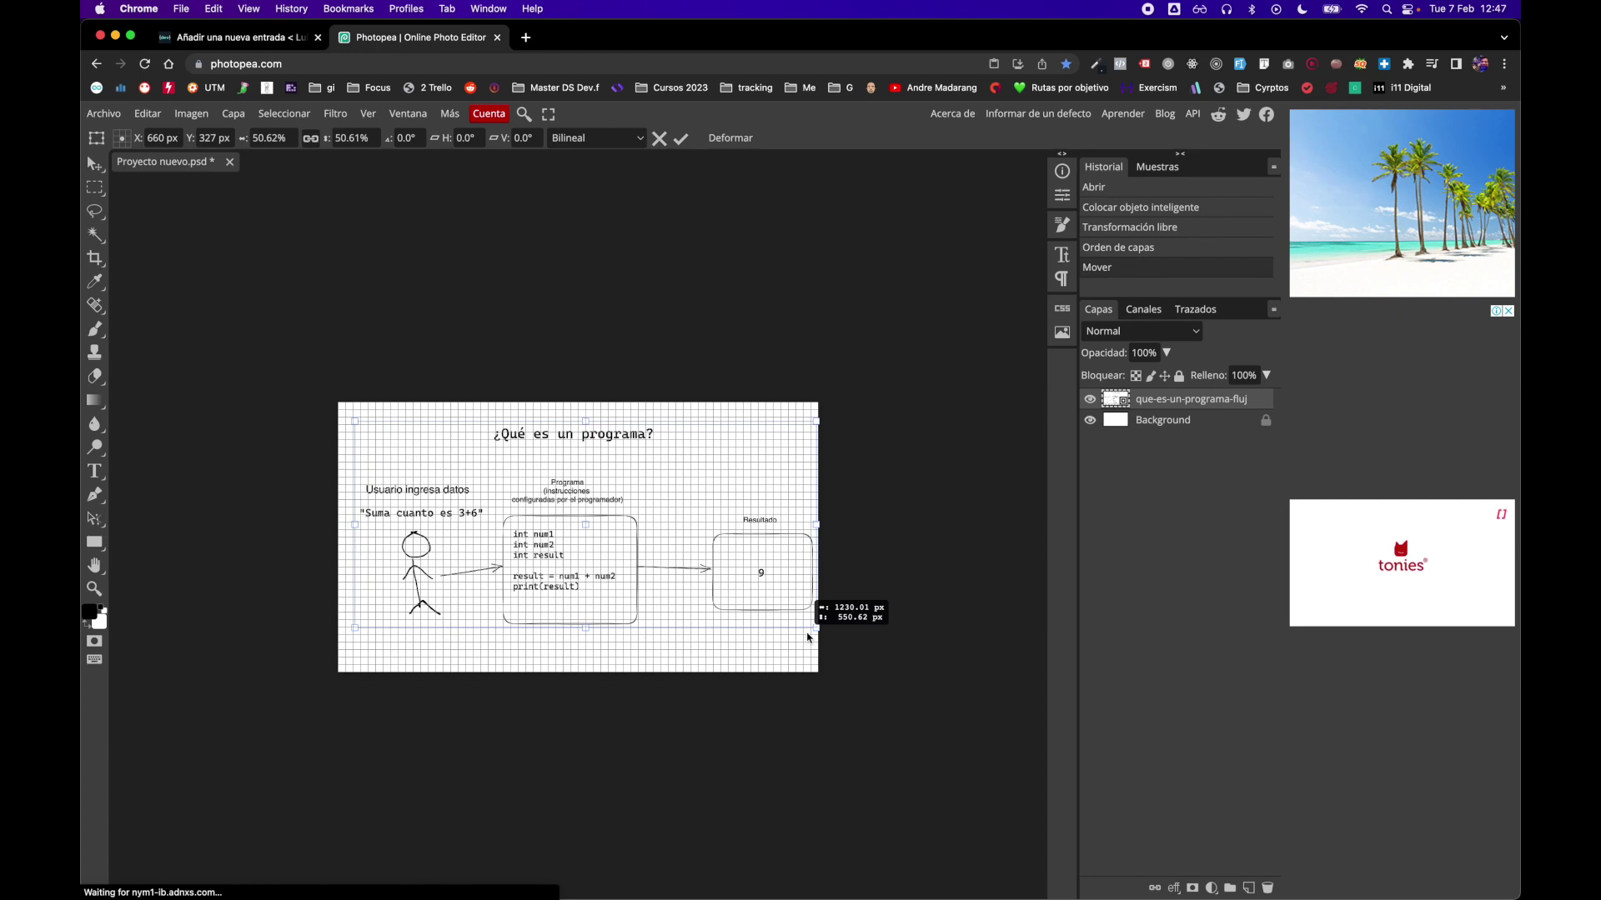
{"action": "mouse_move", "coordinate": [808, 638]}
{"action": "left_mouse_down"}
{"action": "mouse_move", "coordinate": [795, 625]}
{"action": "mouse_move", "coordinate": [812, 638]}
{"action": "left_mouse_up"}
{"action": "left_click_drag", "start_coordinate": [635, 548], "coordinate": [629, 559]}
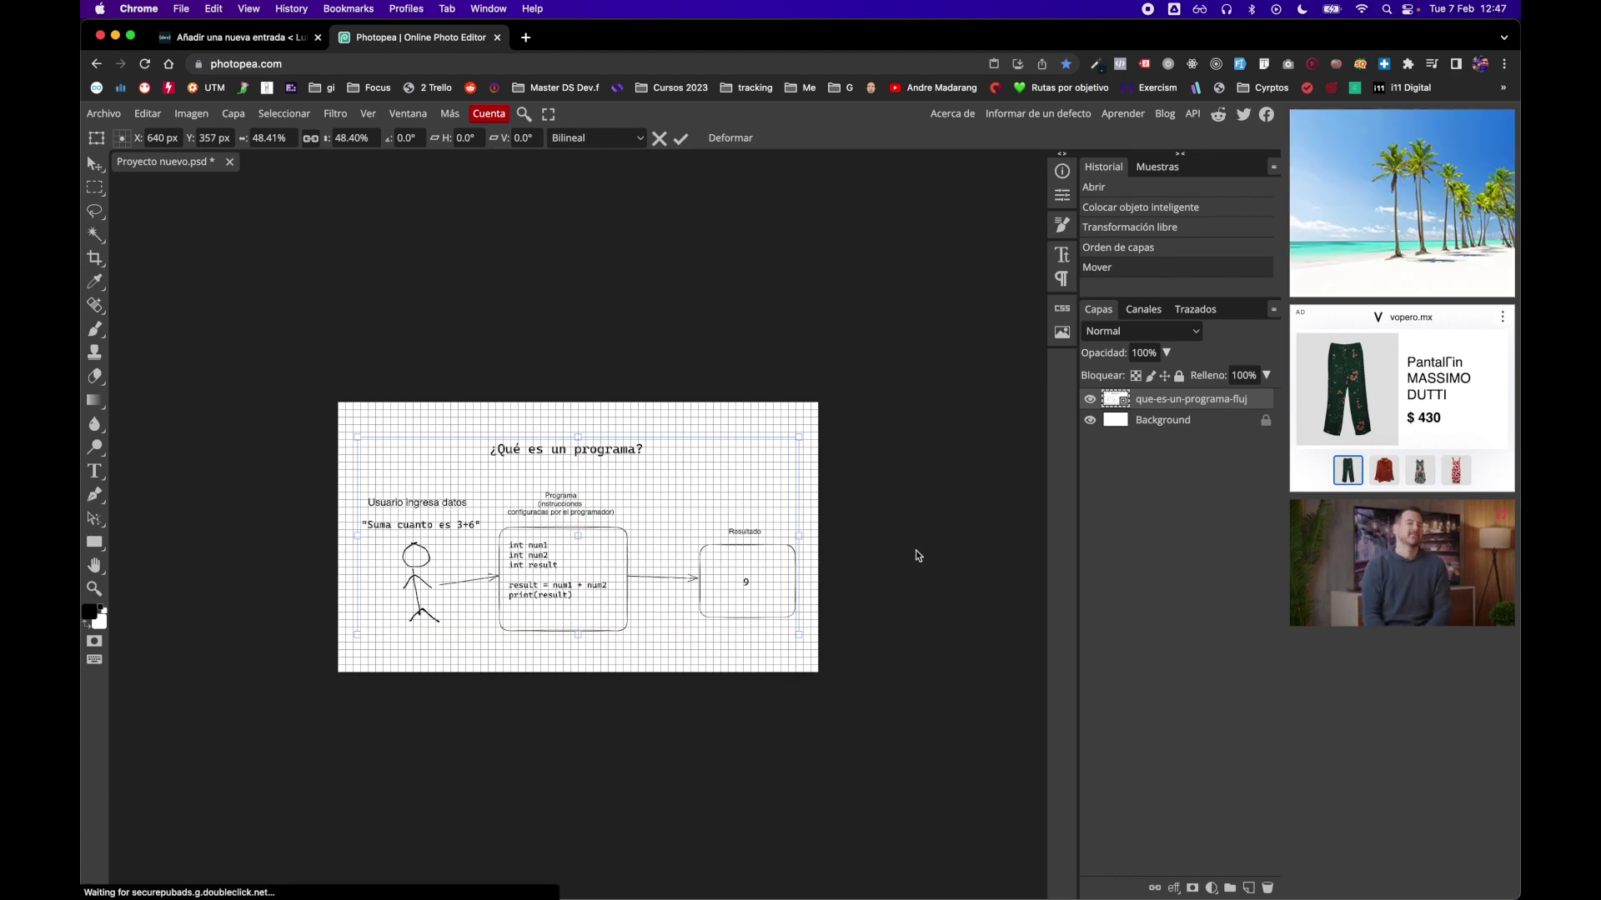
{"action": "key", "text": "Return"}
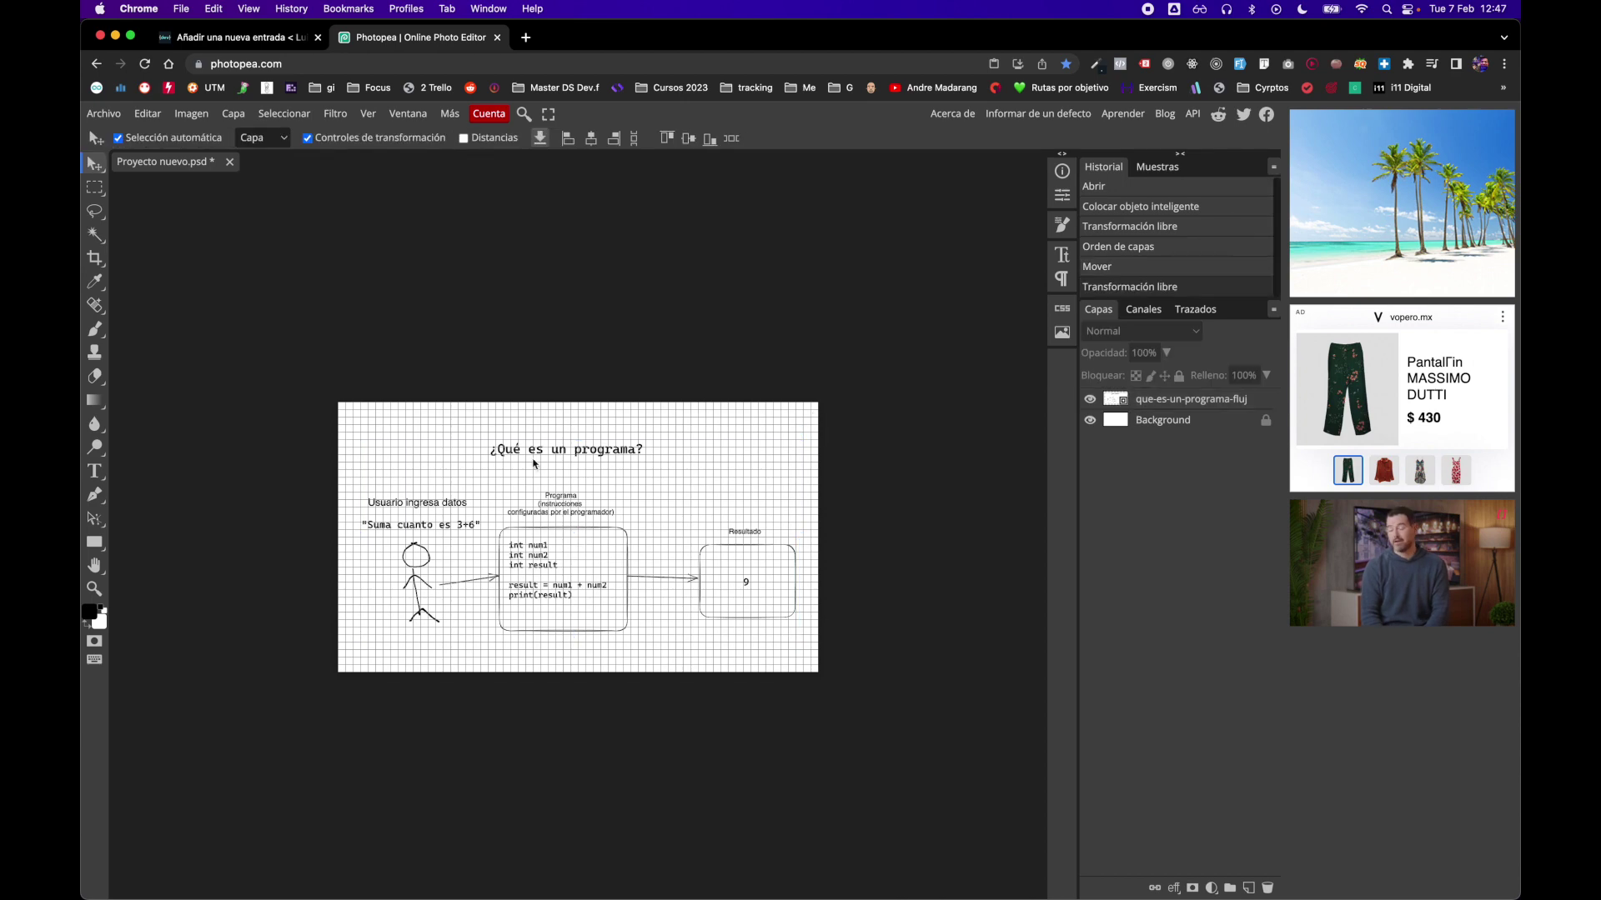
{"action": "left_click", "coordinate": [600, 544]}
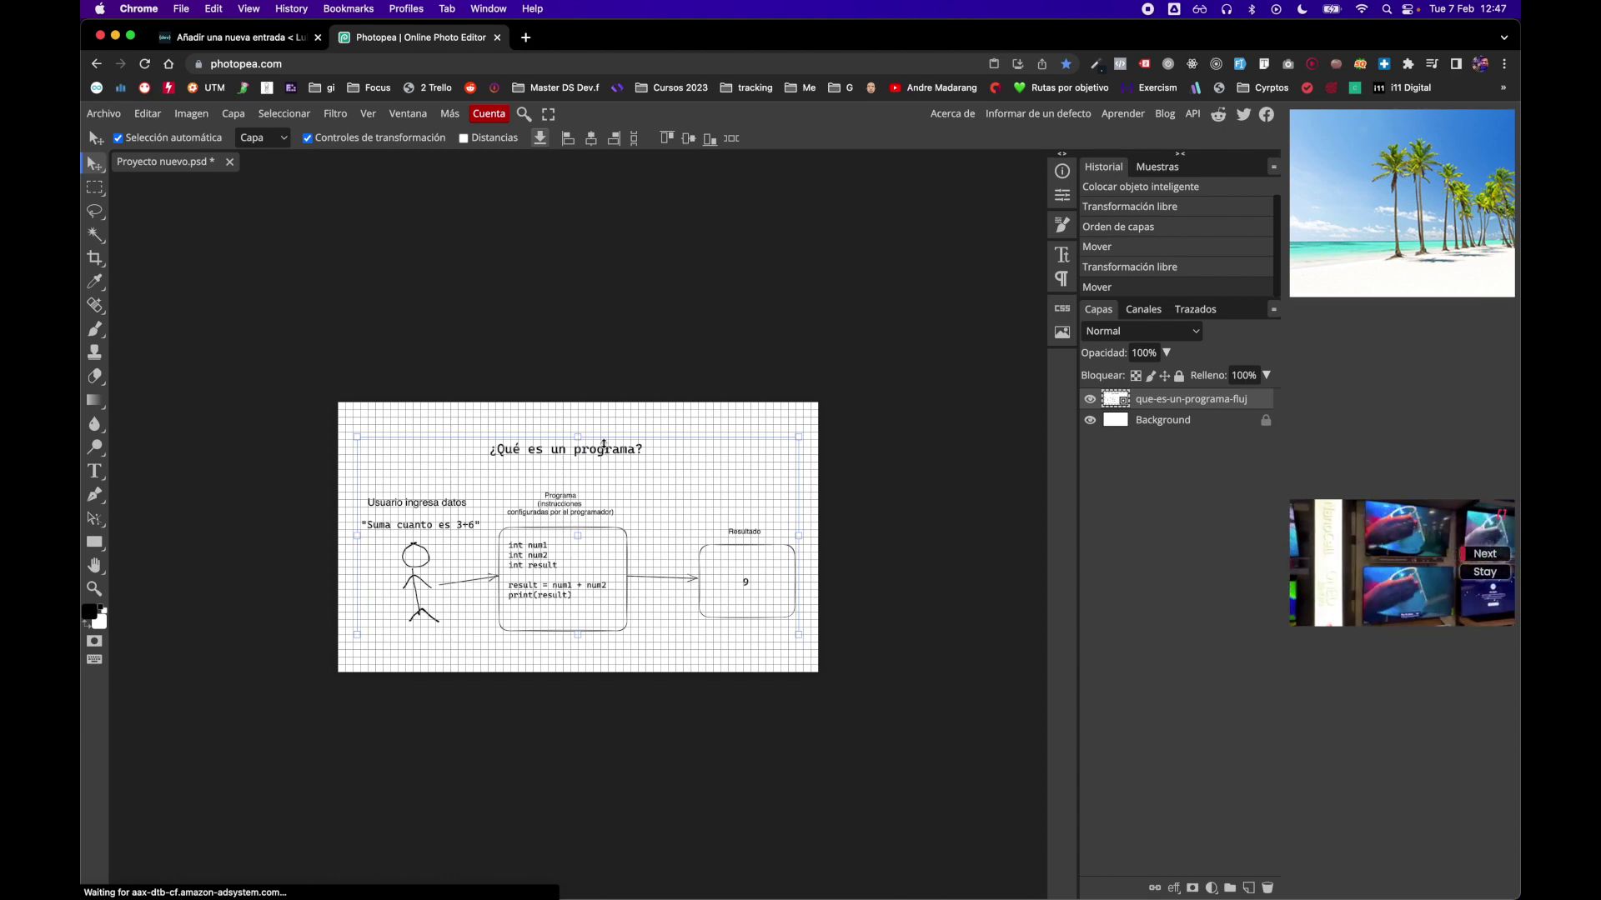
Nudge the flow diagram layer slightly upward on the canvas and deselect it.
{"action": "left_click_drag", "start_coordinate": [604, 448], "coordinate": [604, 446]}
{"action": "key", "text": "Up"}
{"action": "key", "text": "Up"}
{"action": "key", "text": "Up"}
{"action": "key", "text": "Up"}
{"action": "key", "text": "Up"}
{"action": "key", "text": "Up"}
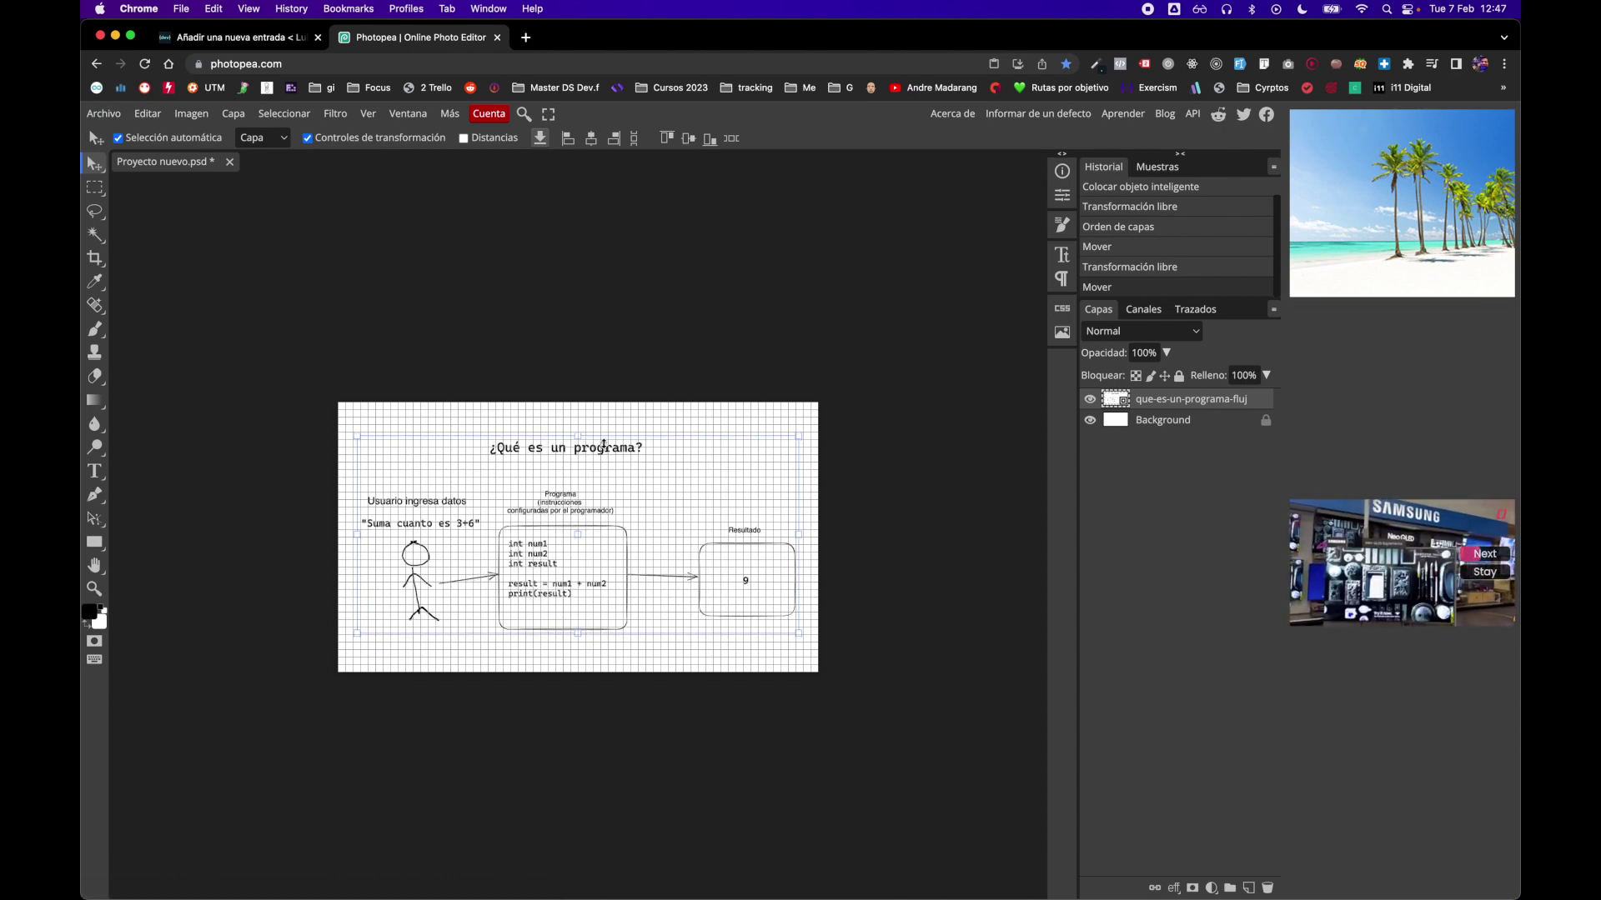
{"action": "key", "text": "Up"}
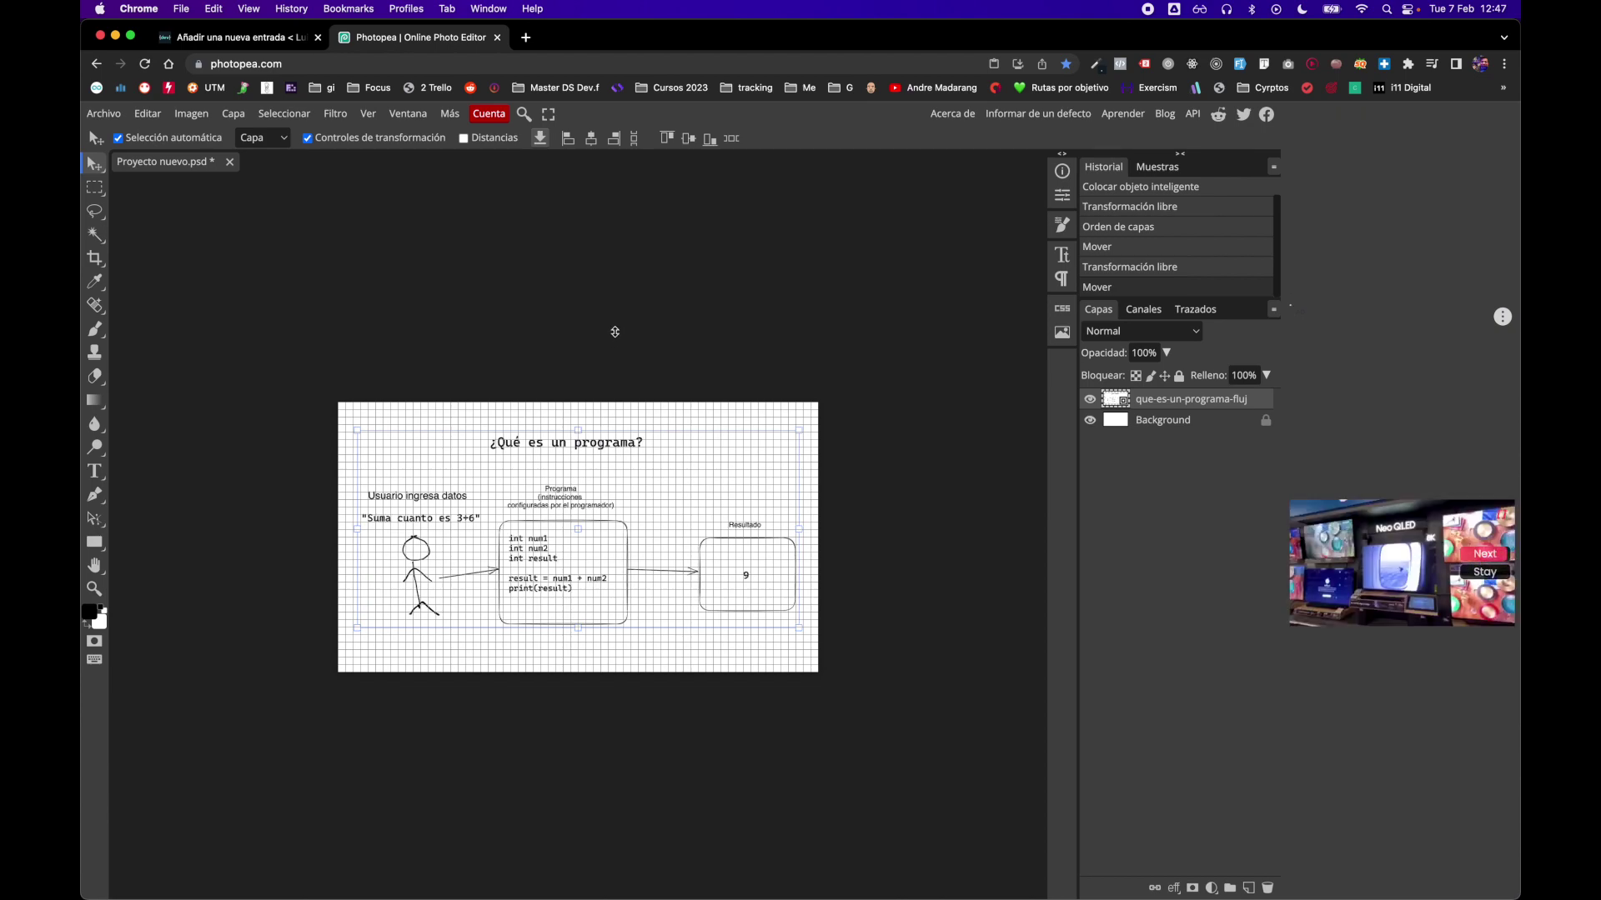
{"action": "left_click", "coordinate": [621, 319]}
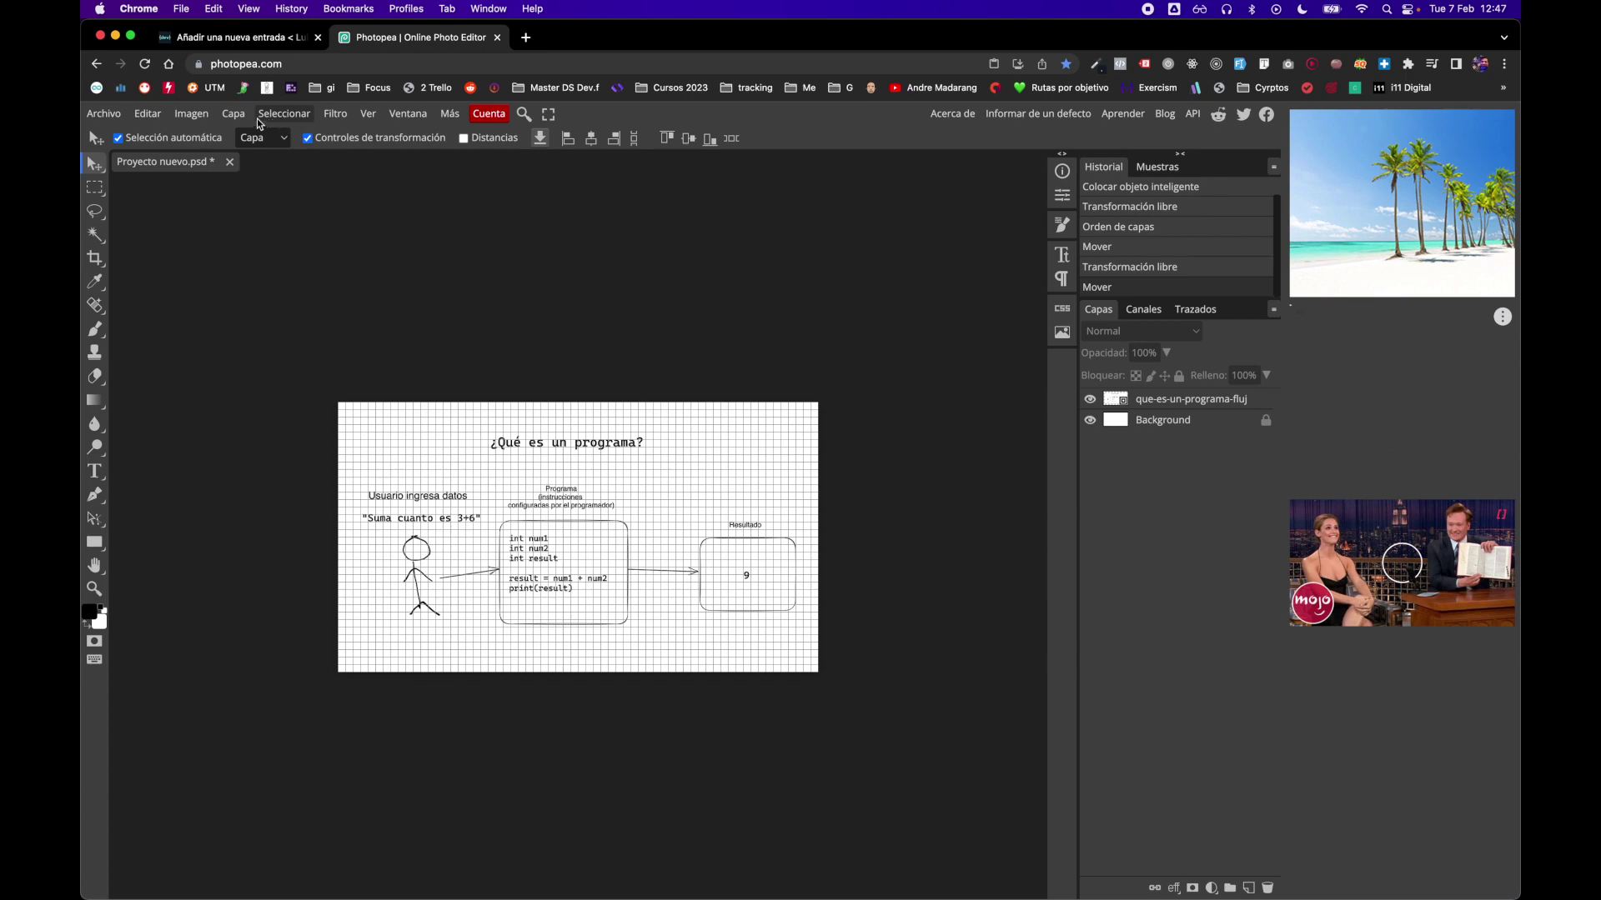
Show the rulers and turn off the display of the pixel grid (Cuadrícula de píxeles).
{"action": "left_click", "coordinate": [362, 116]}
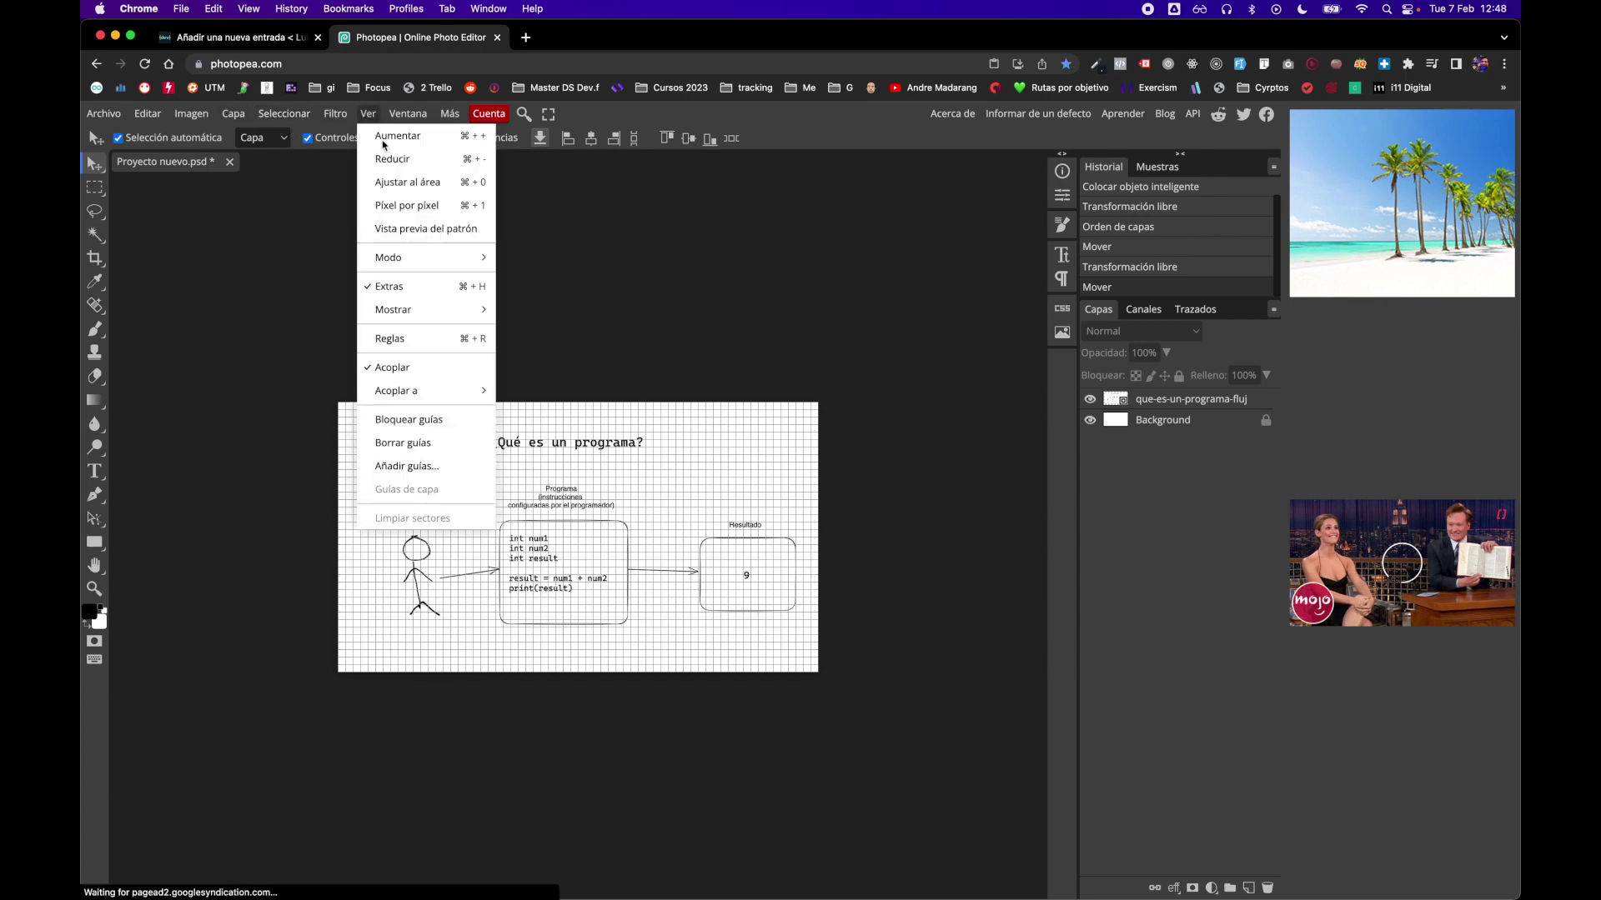
{"action": "left_click", "coordinate": [424, 340]}
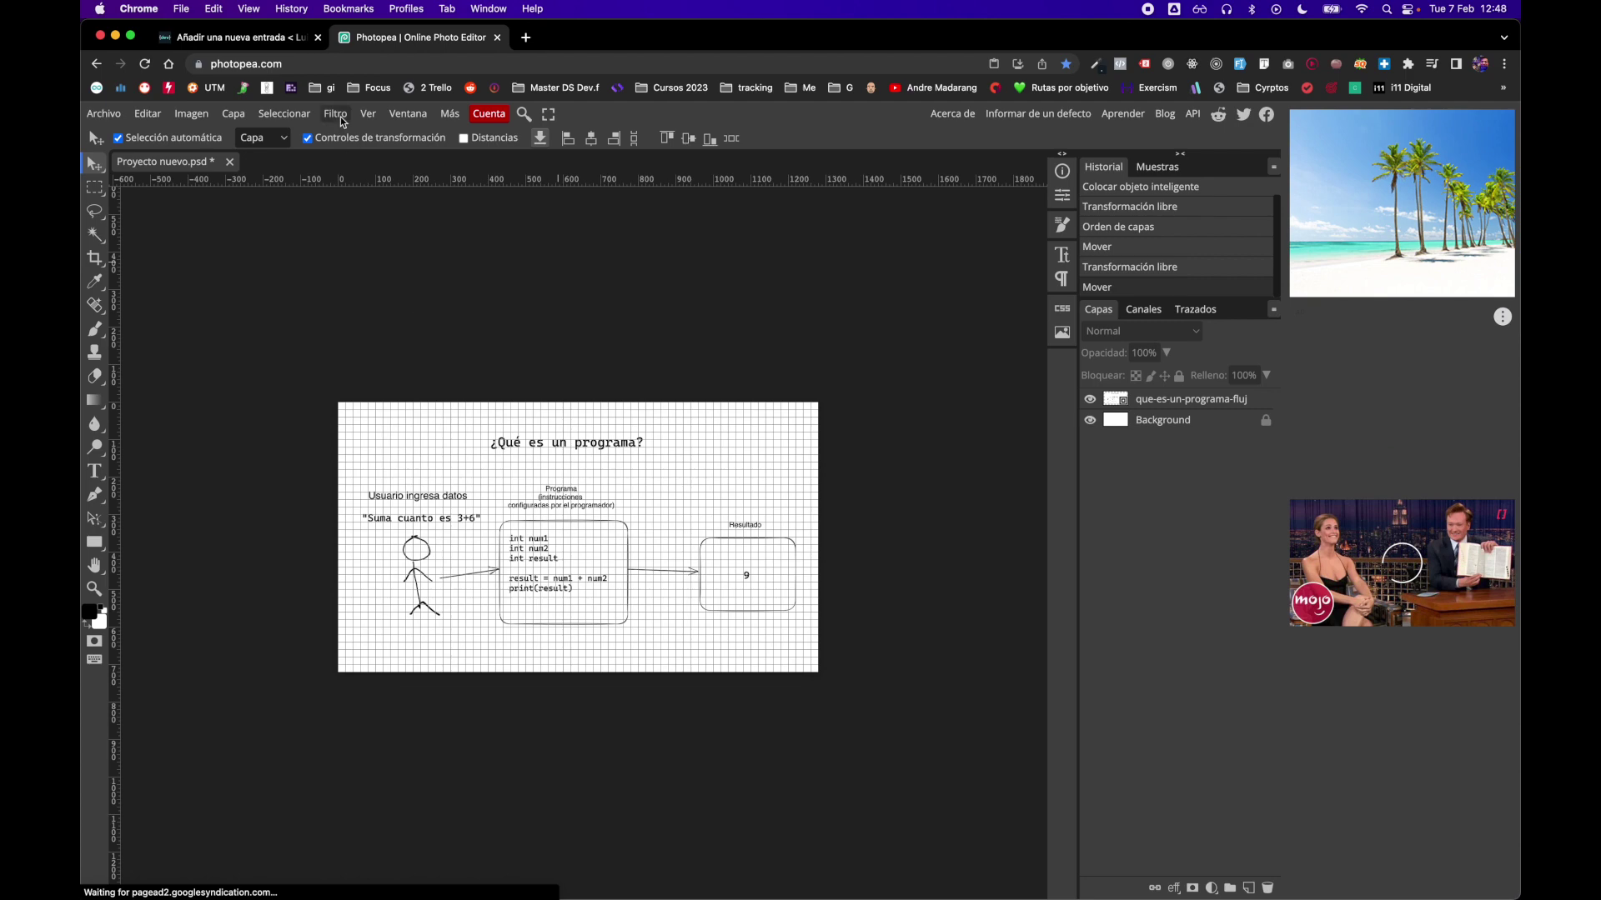
{"action": "left_click", "coordinate": [366, 121]}
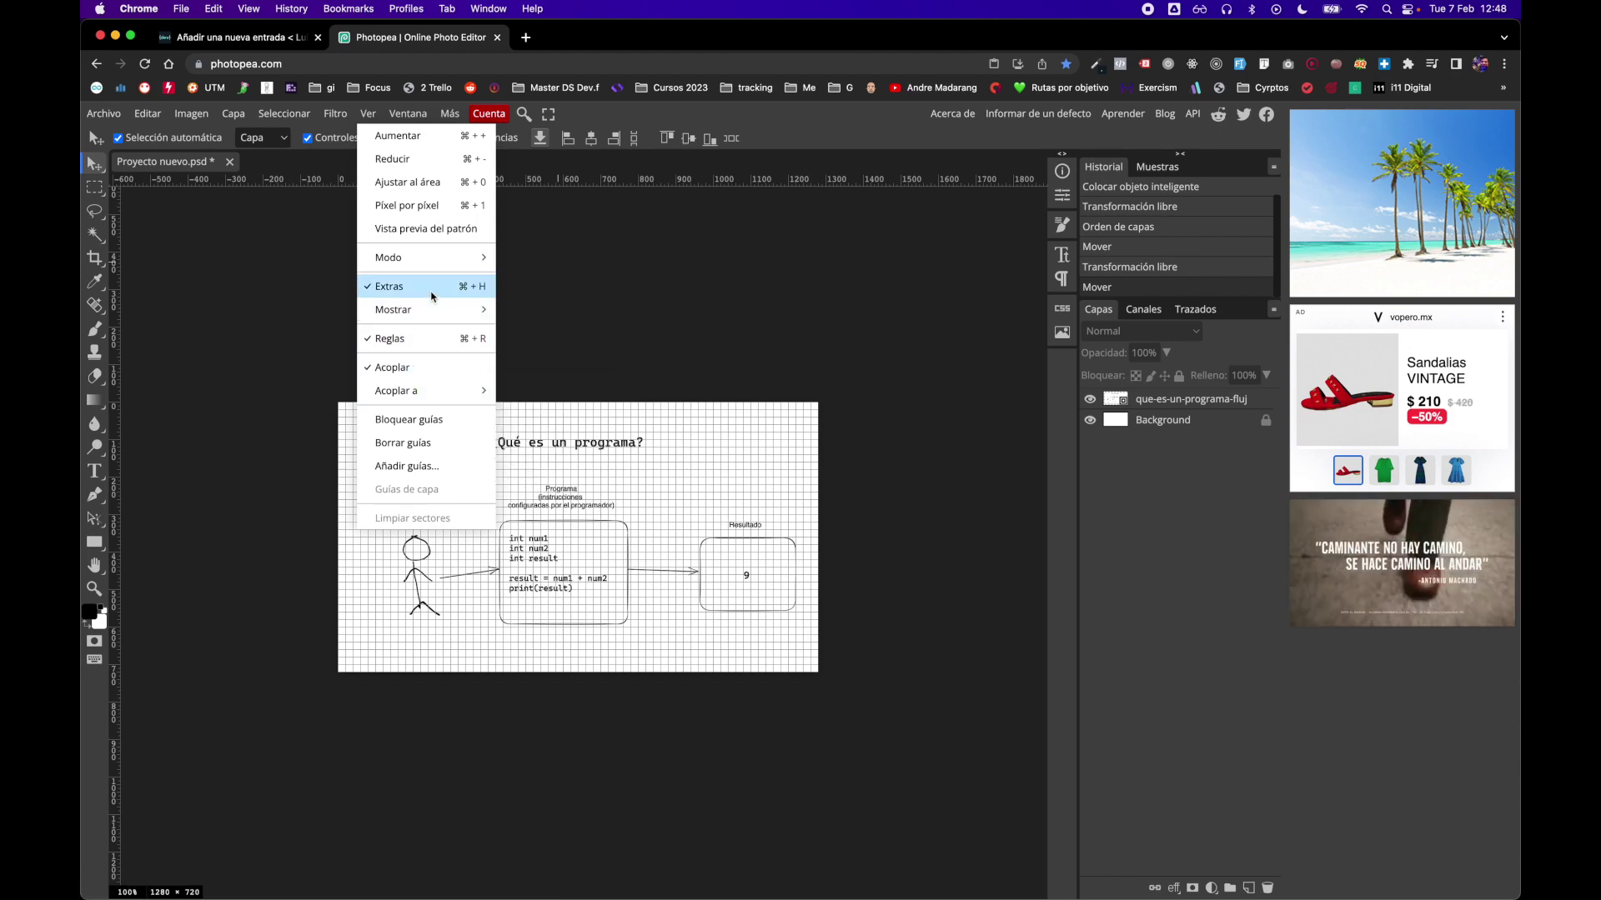
{"action": "mouse_move", "coordinate": [432, 316]}
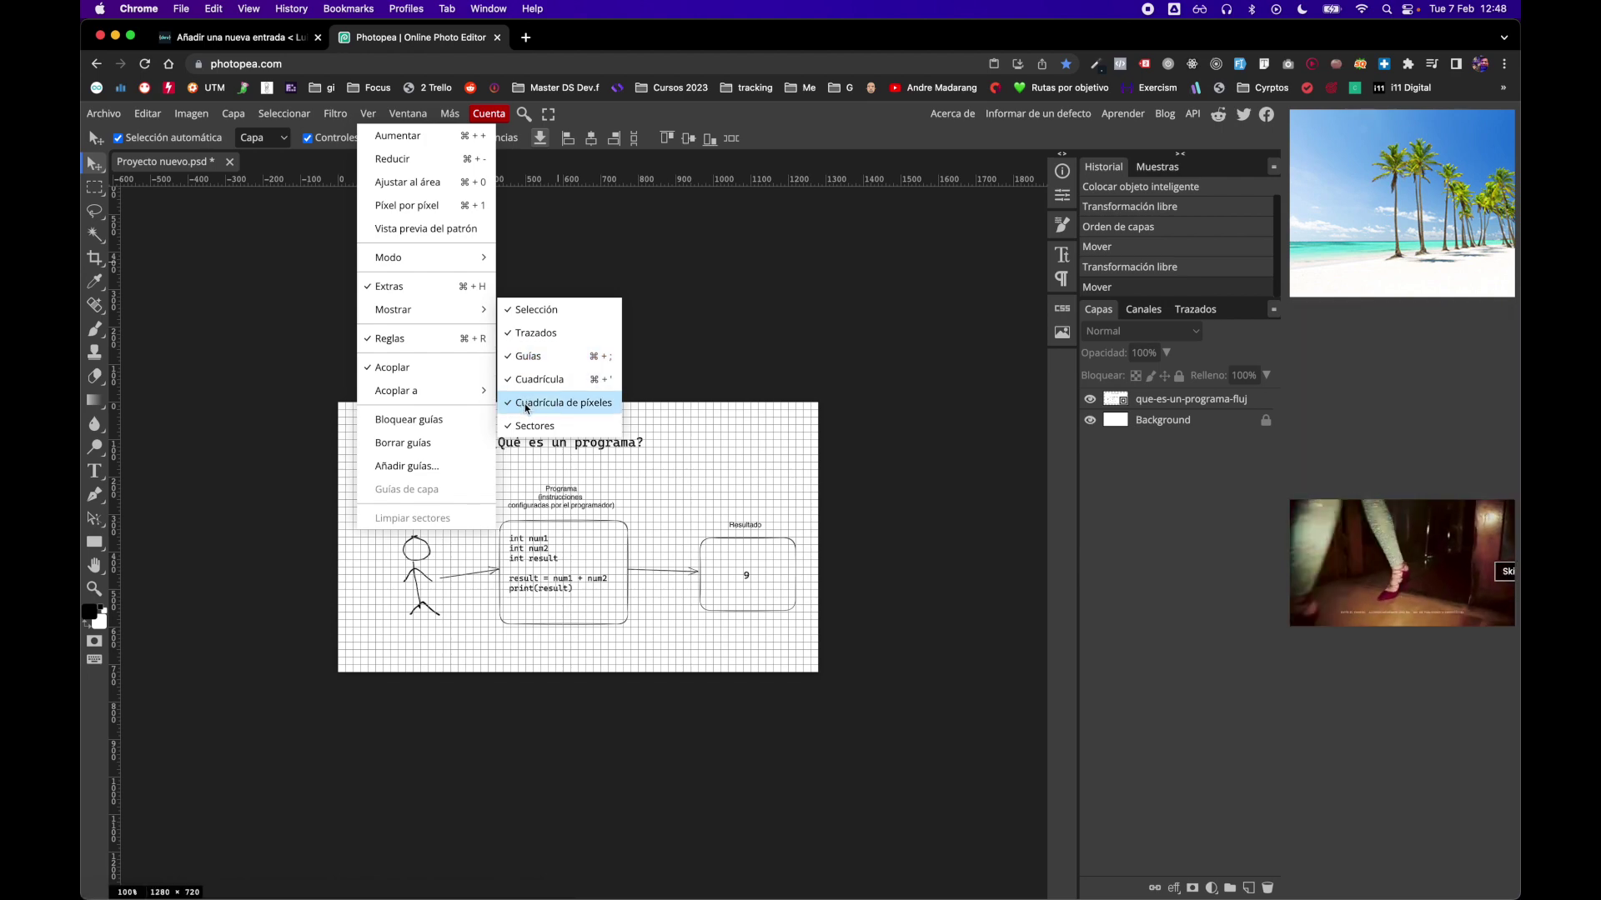
{"action": "left_click", "coordinate": [526, 408]}
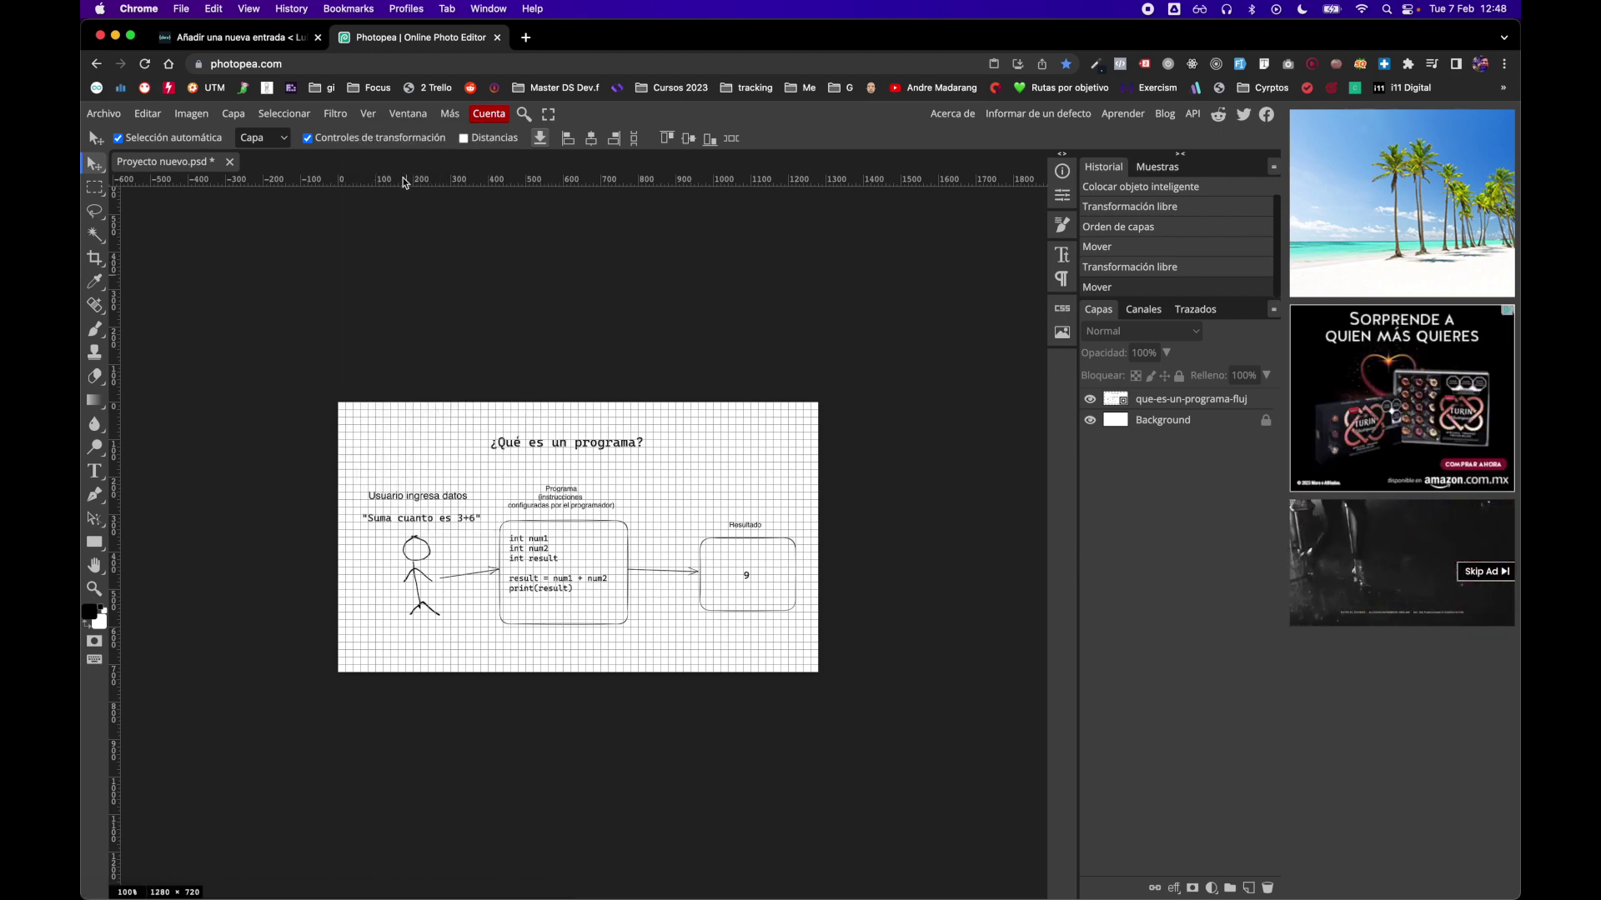
Hide the grid (Cuadrícula) covering the canvas, leaving no layer selected.
{"action": "left_click", "coordinate": [367, 115]}
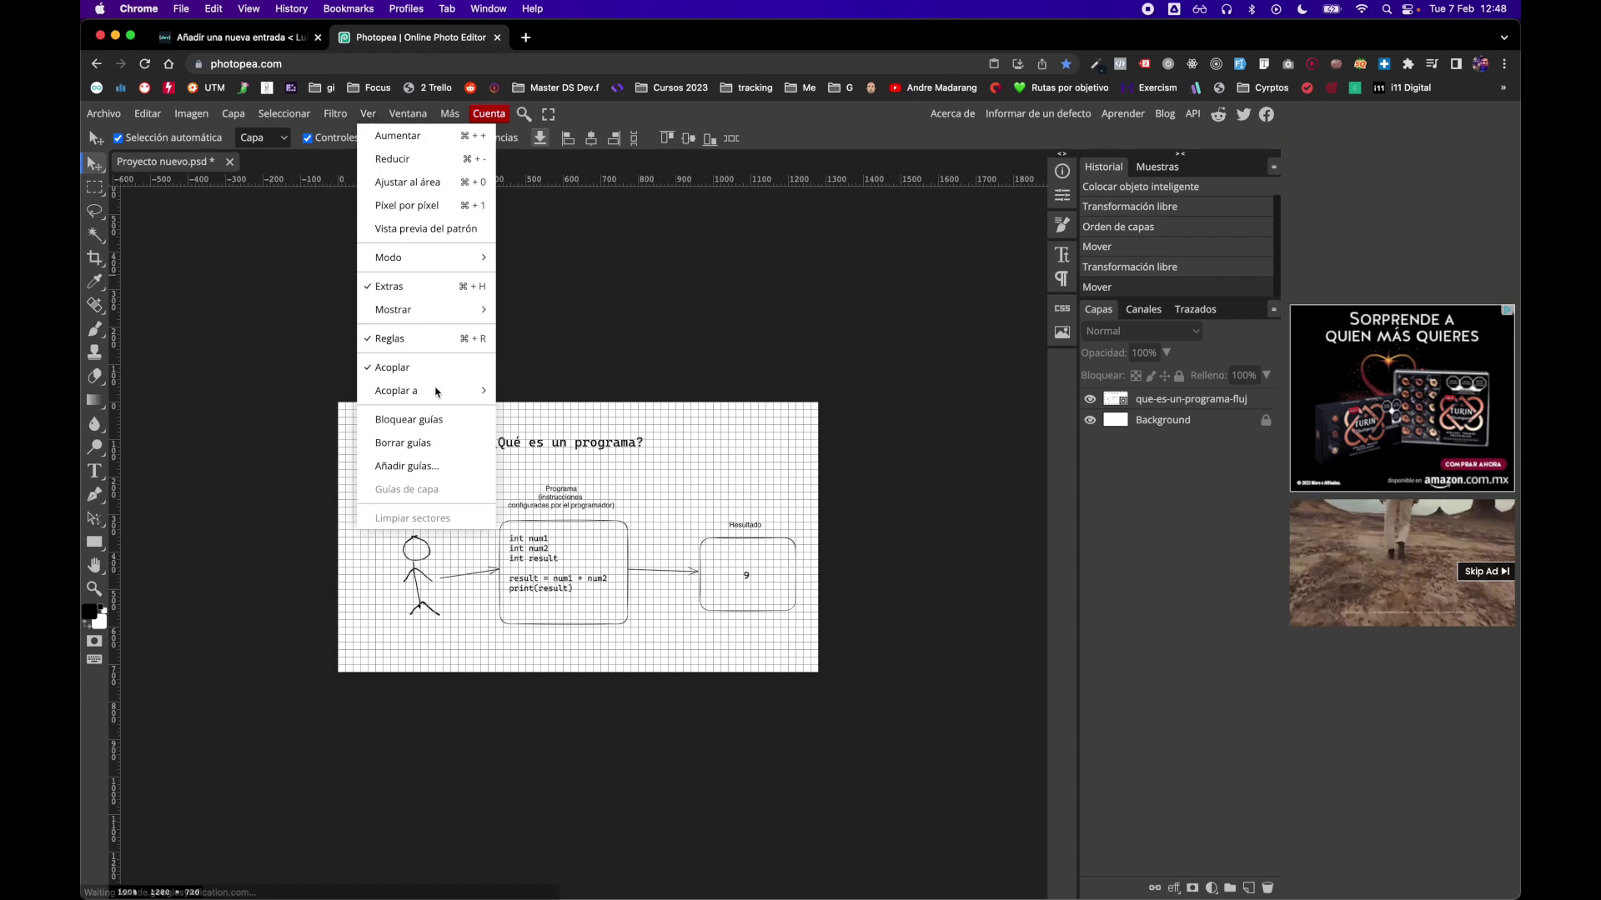
{"action": "mouse_move", "coordinate": [444, 311]}
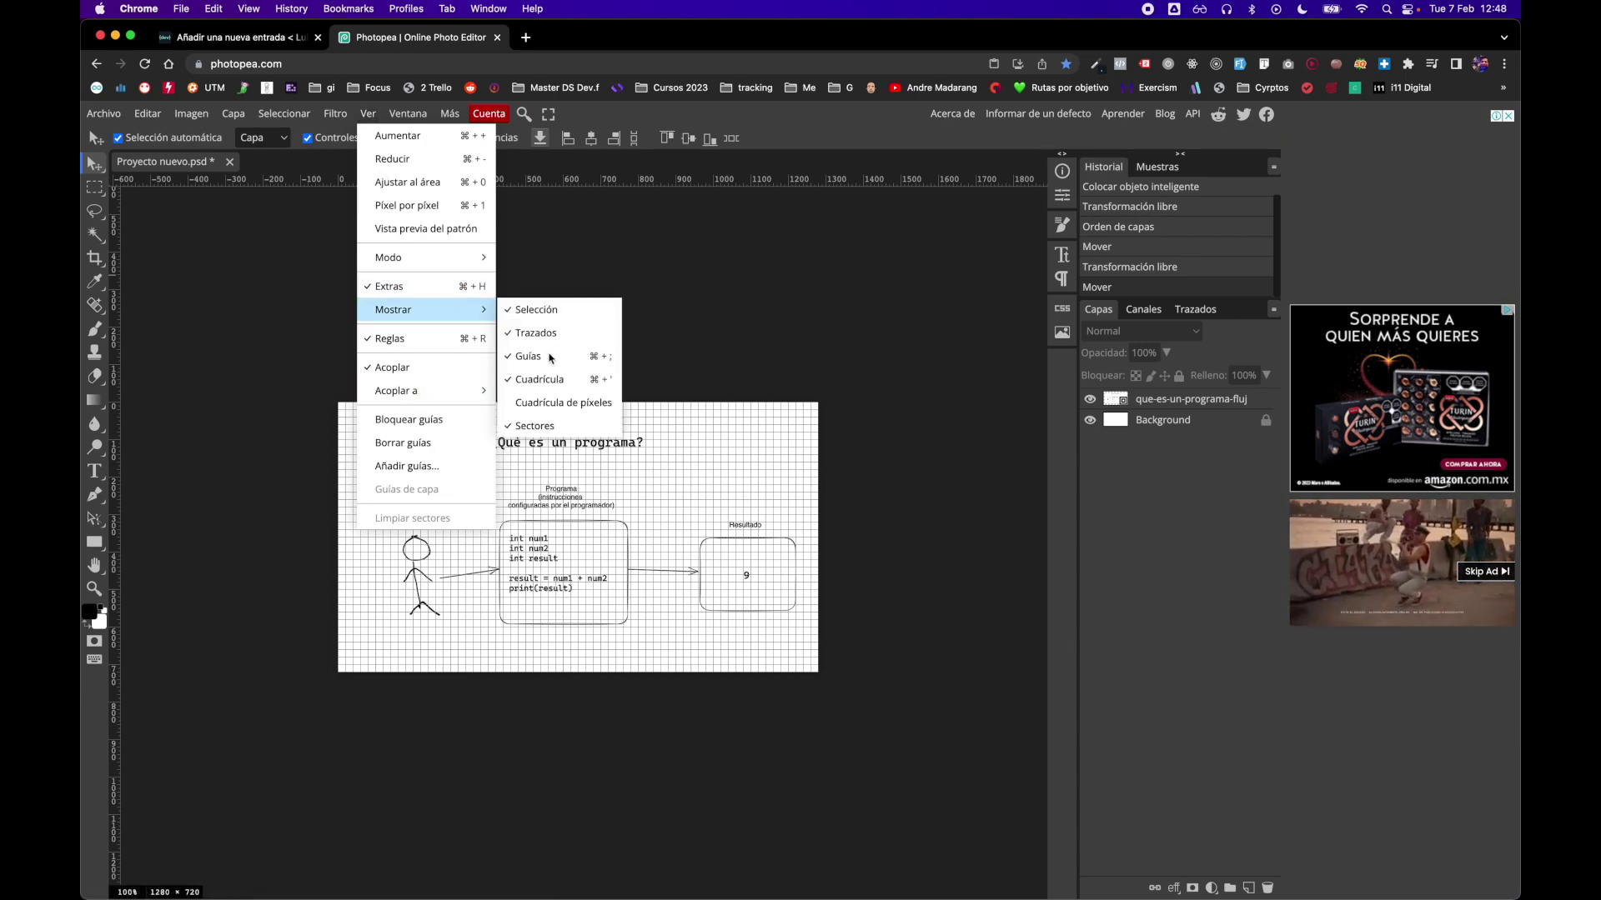
{"action": "left_click", "coordinate": [551, 380]}
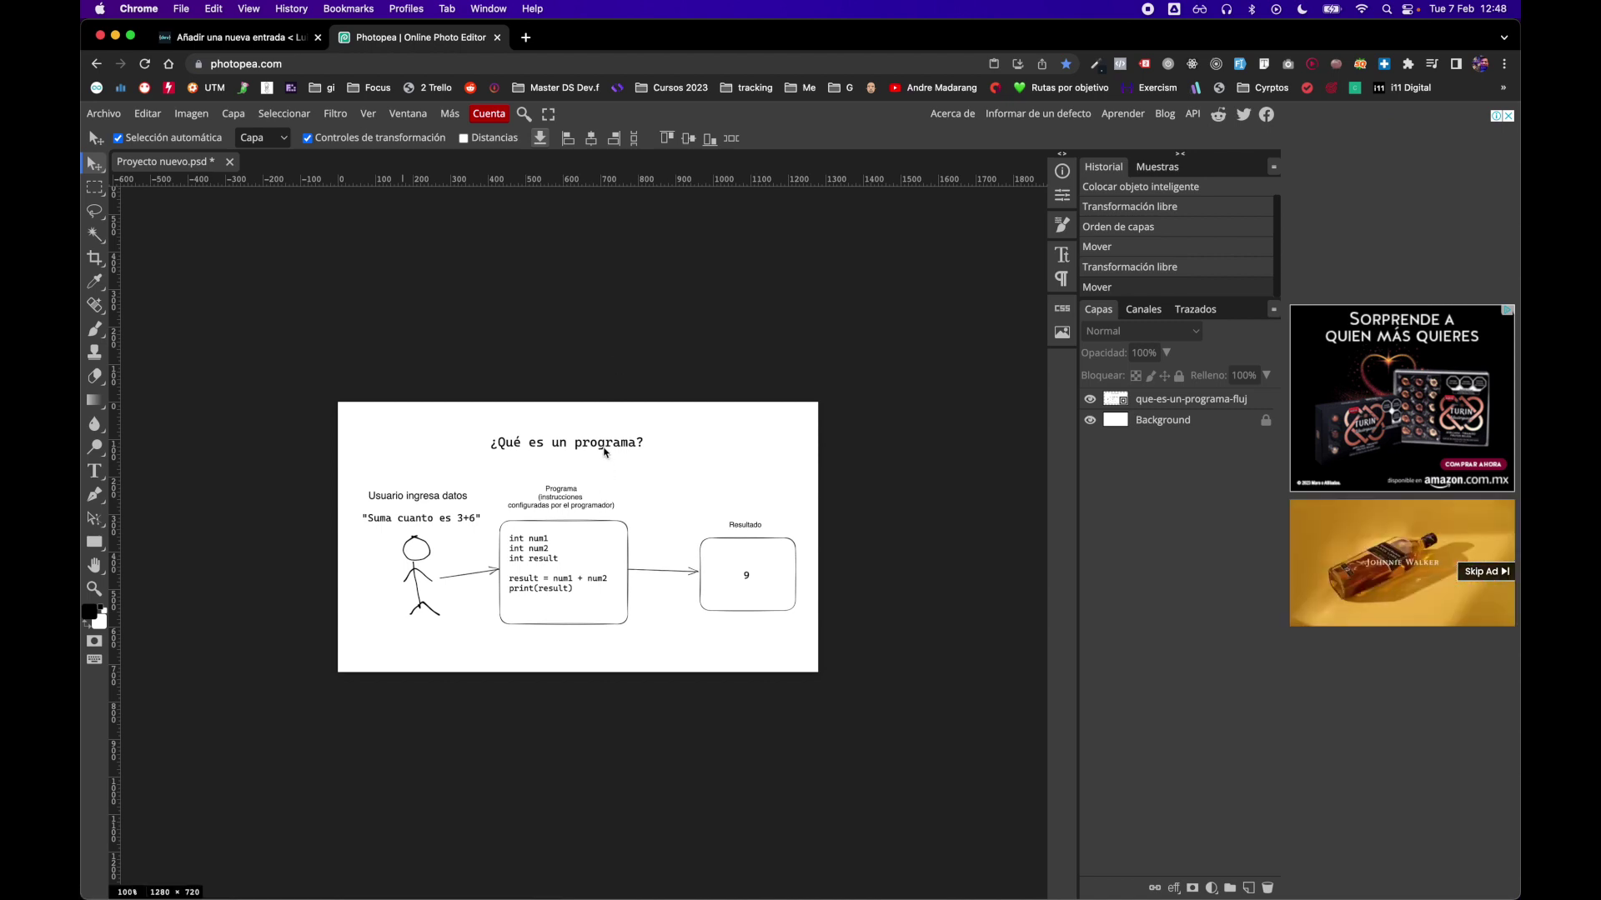
{"action": "left_click", "coordinate": [605, 452]}
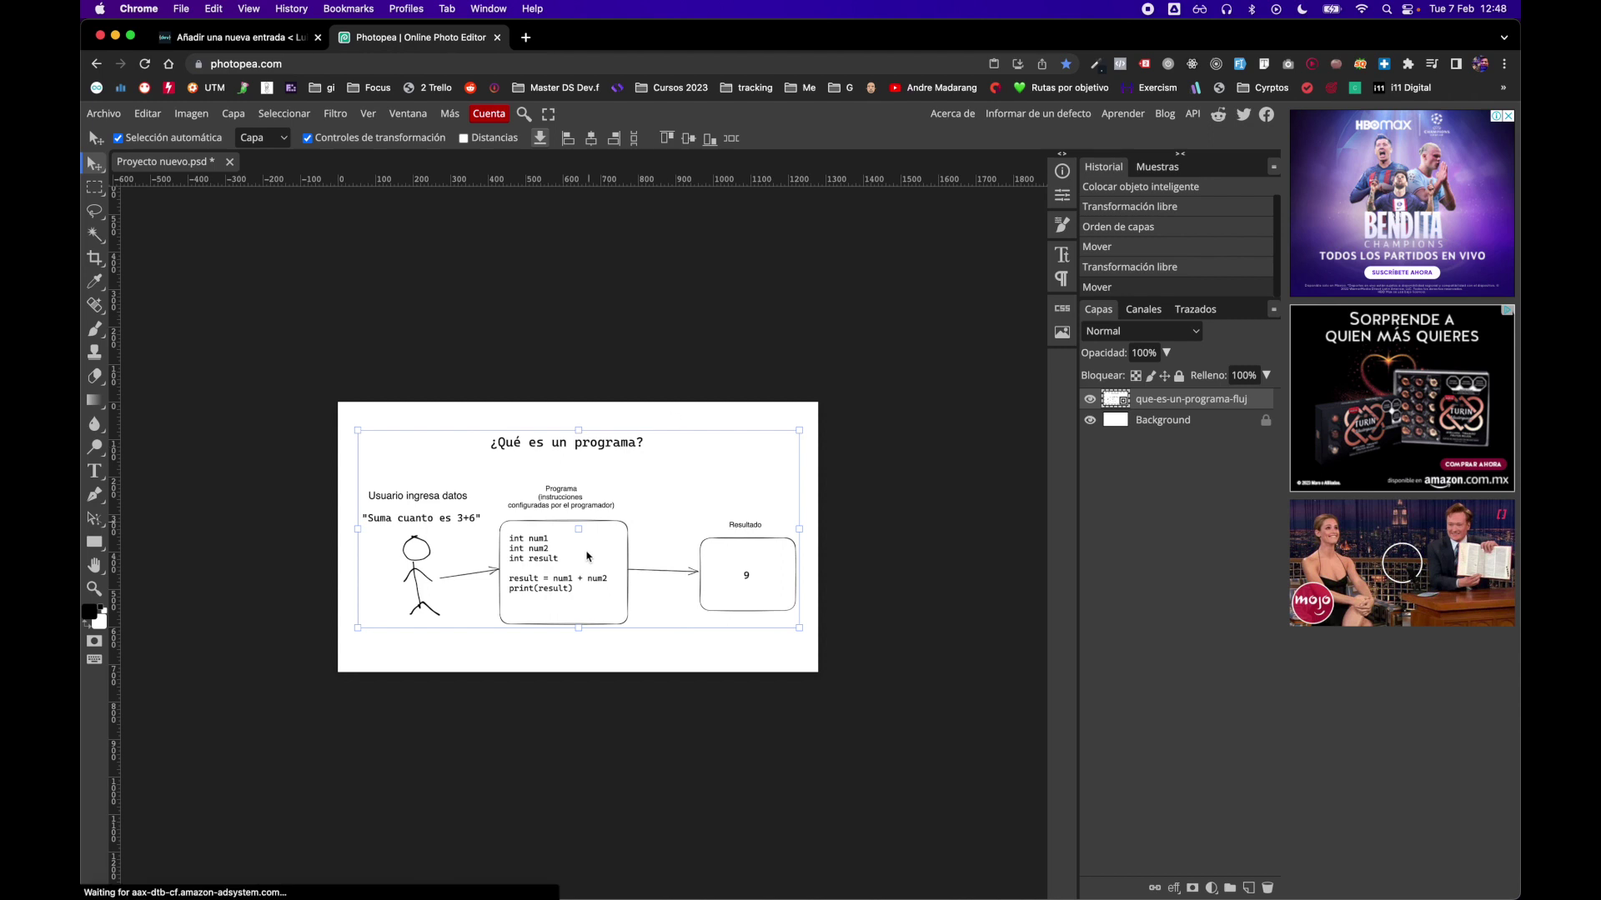
{"action": "left_click", "coordinate": [709, 318]}
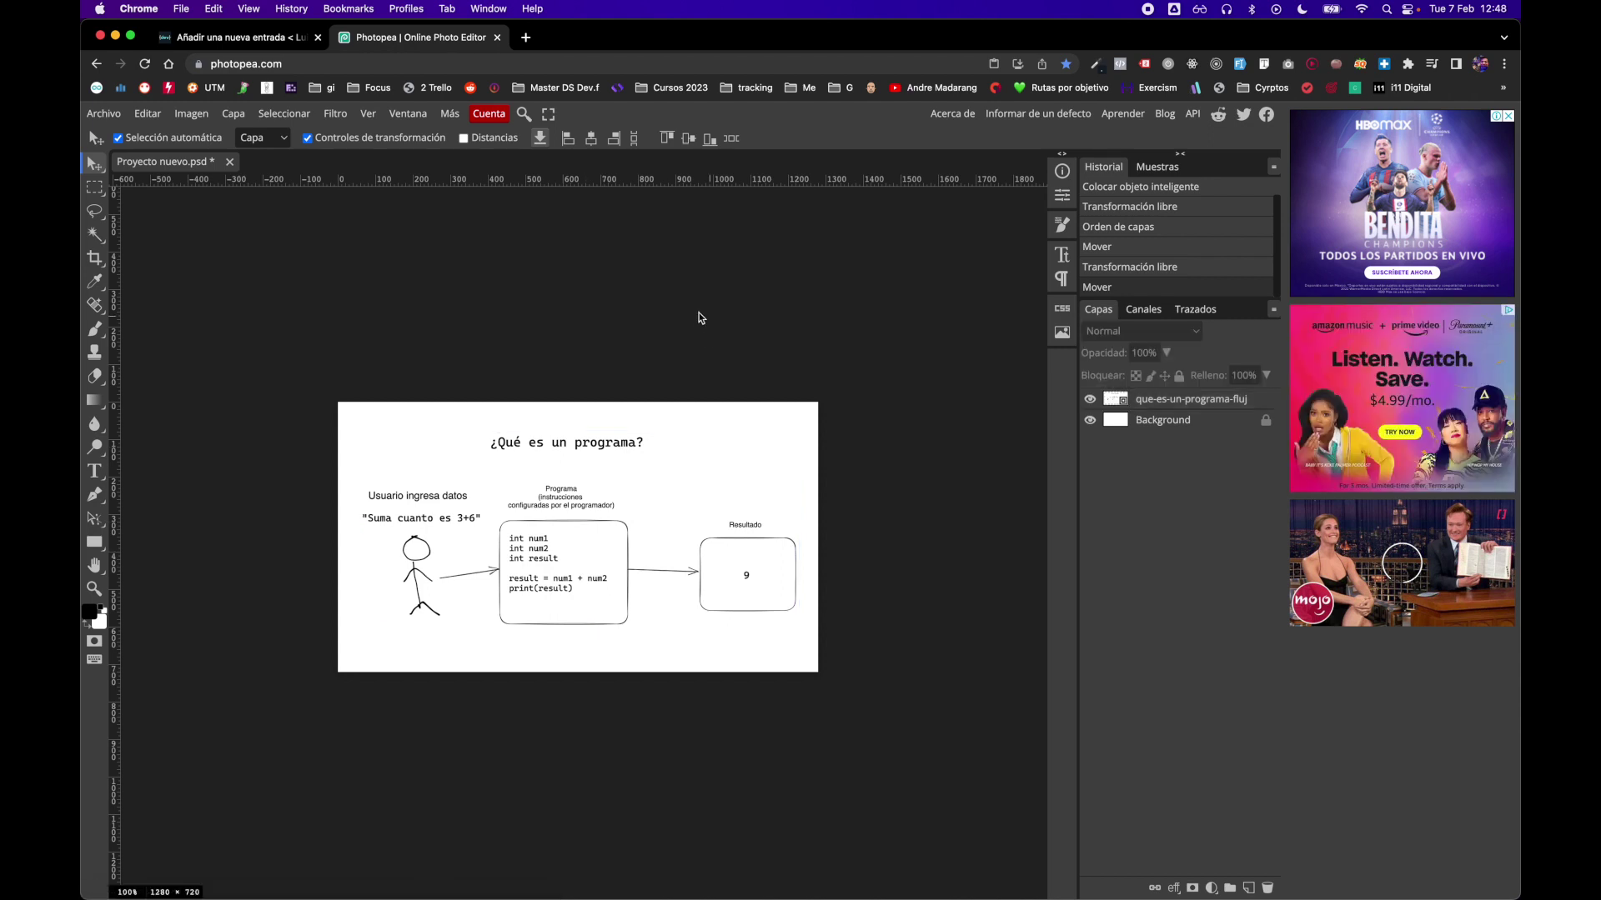
Set up a JPG export of the image at 1280 x 720 px with the quality at 84%.
{"action": "left_click", "coordinate": [116, 119]}
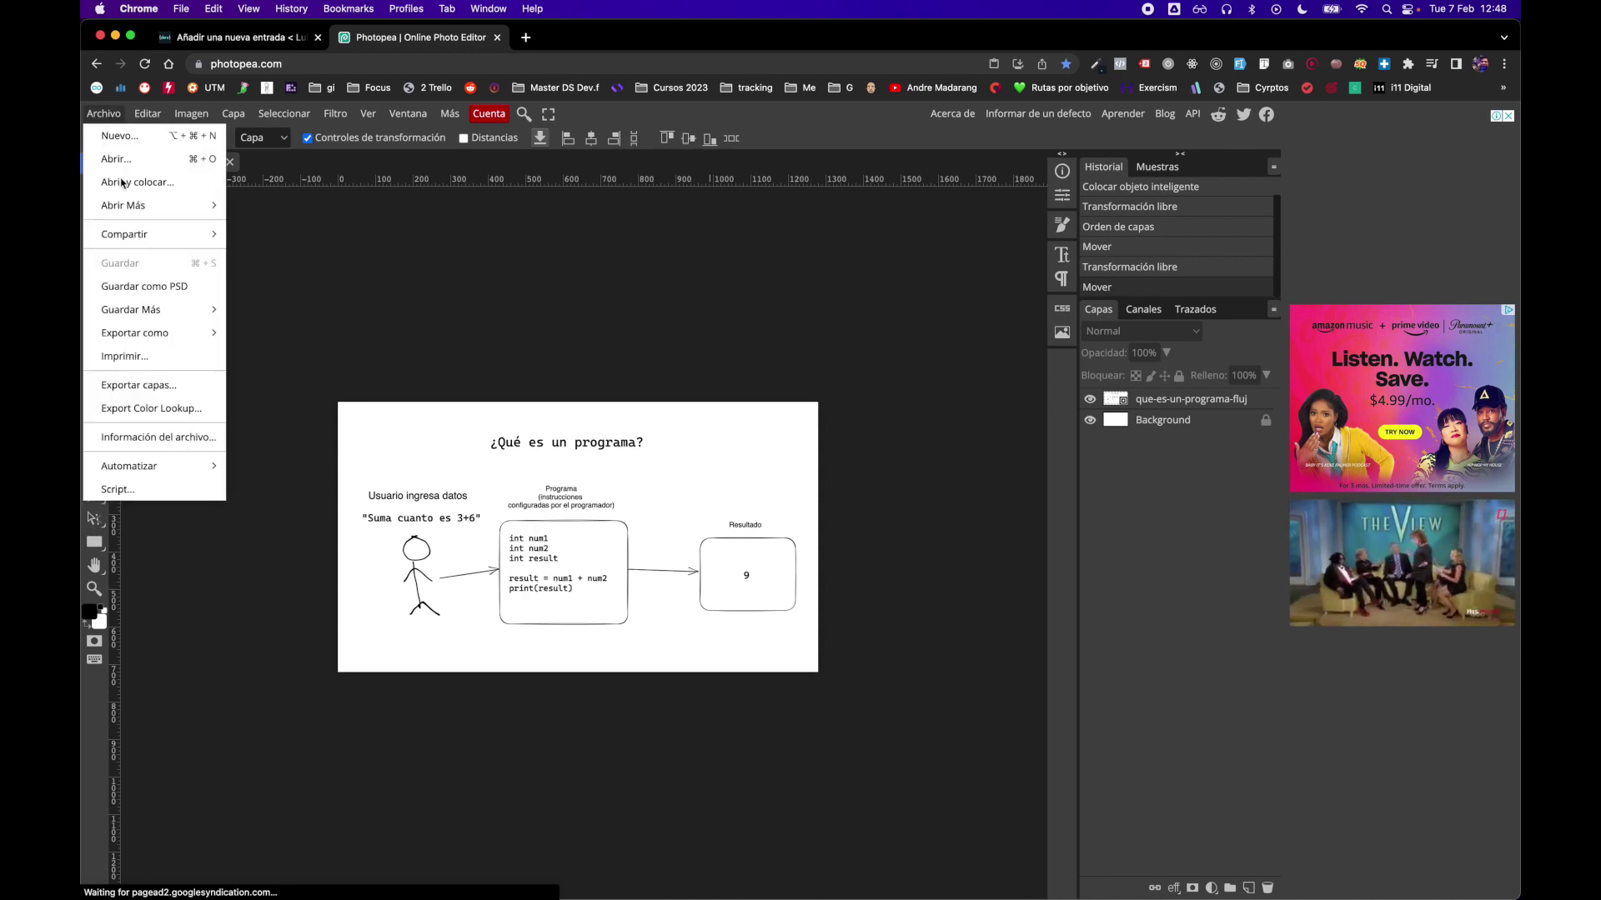
{"action": "mouse_move", "coordinate": [174, 337]}
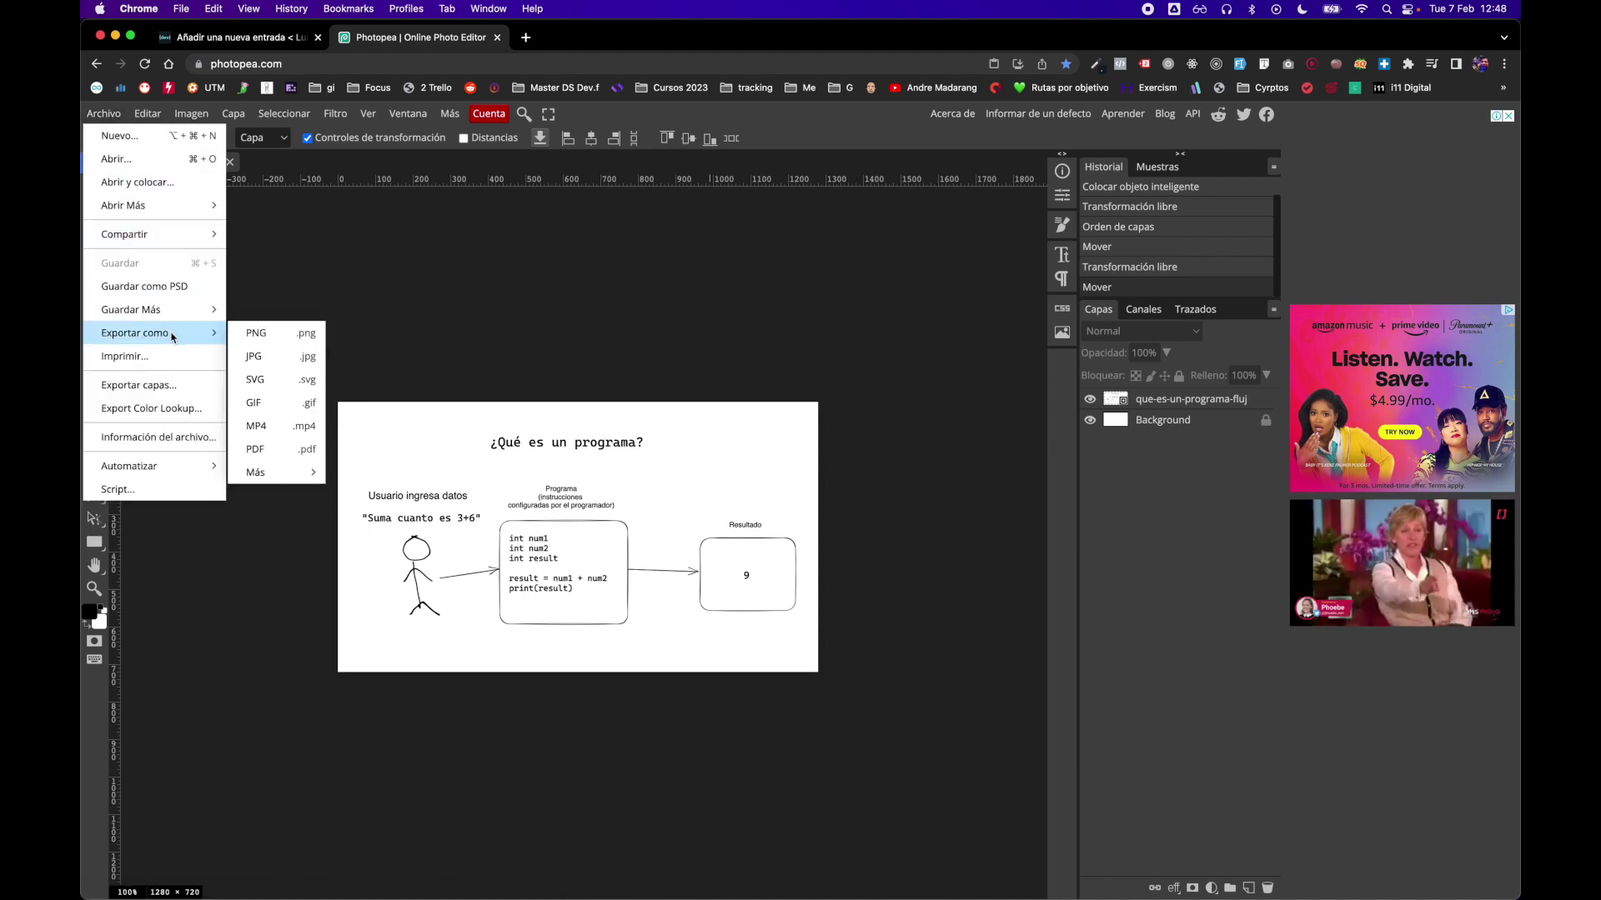
{"action": "mouse_move", "coordinate": [273, 472]}
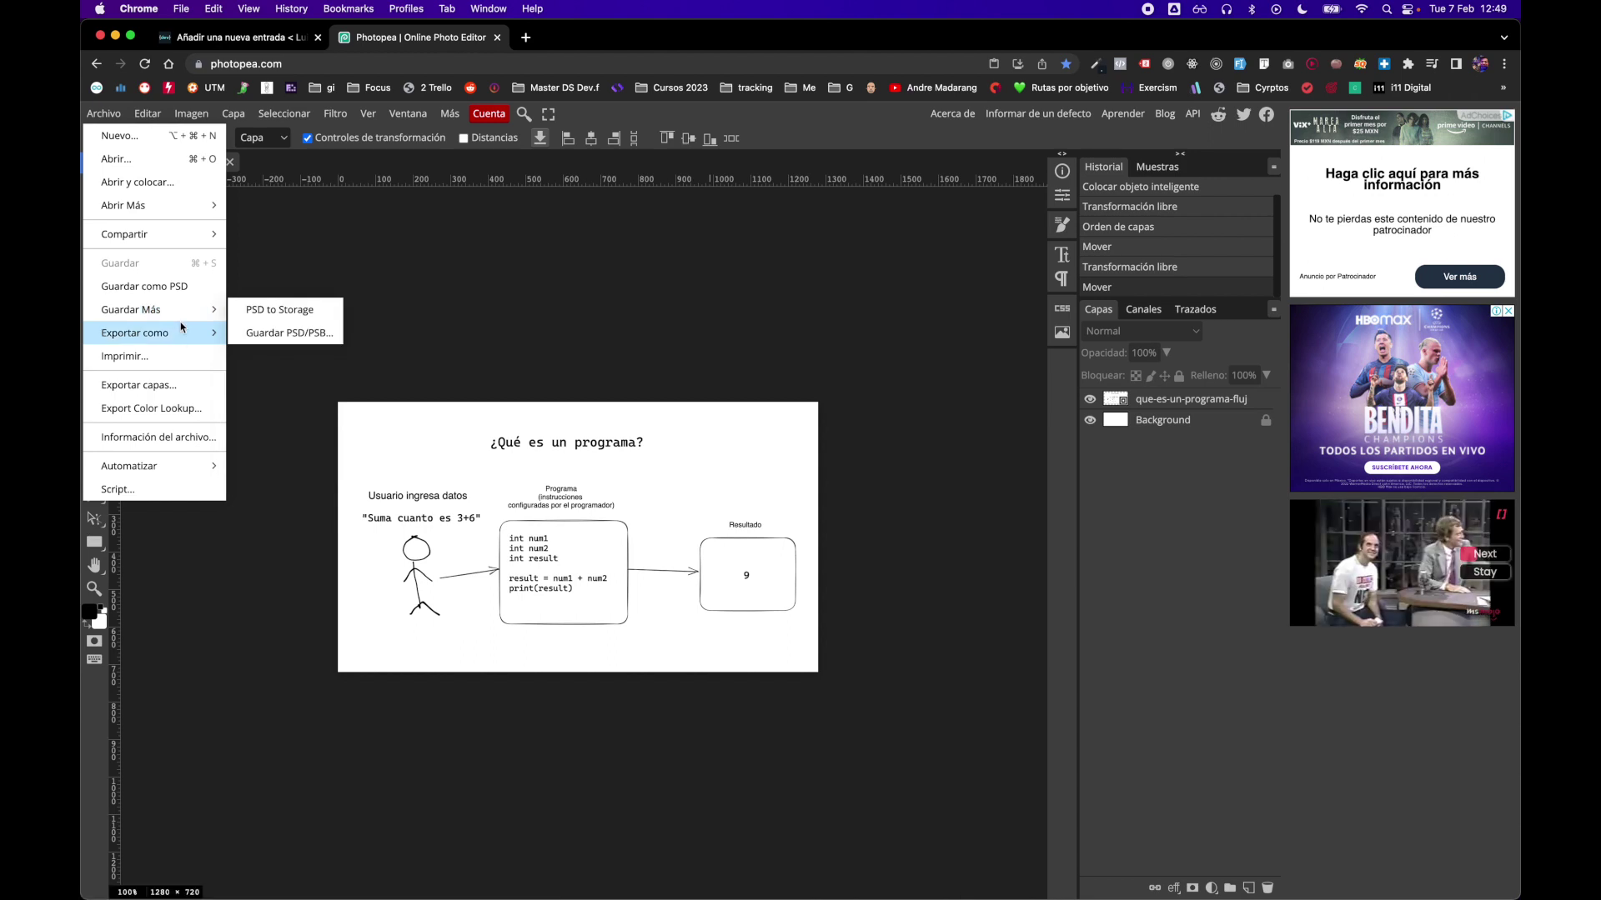
{"action": "mouse_move", "coordinate": [204, 241]}
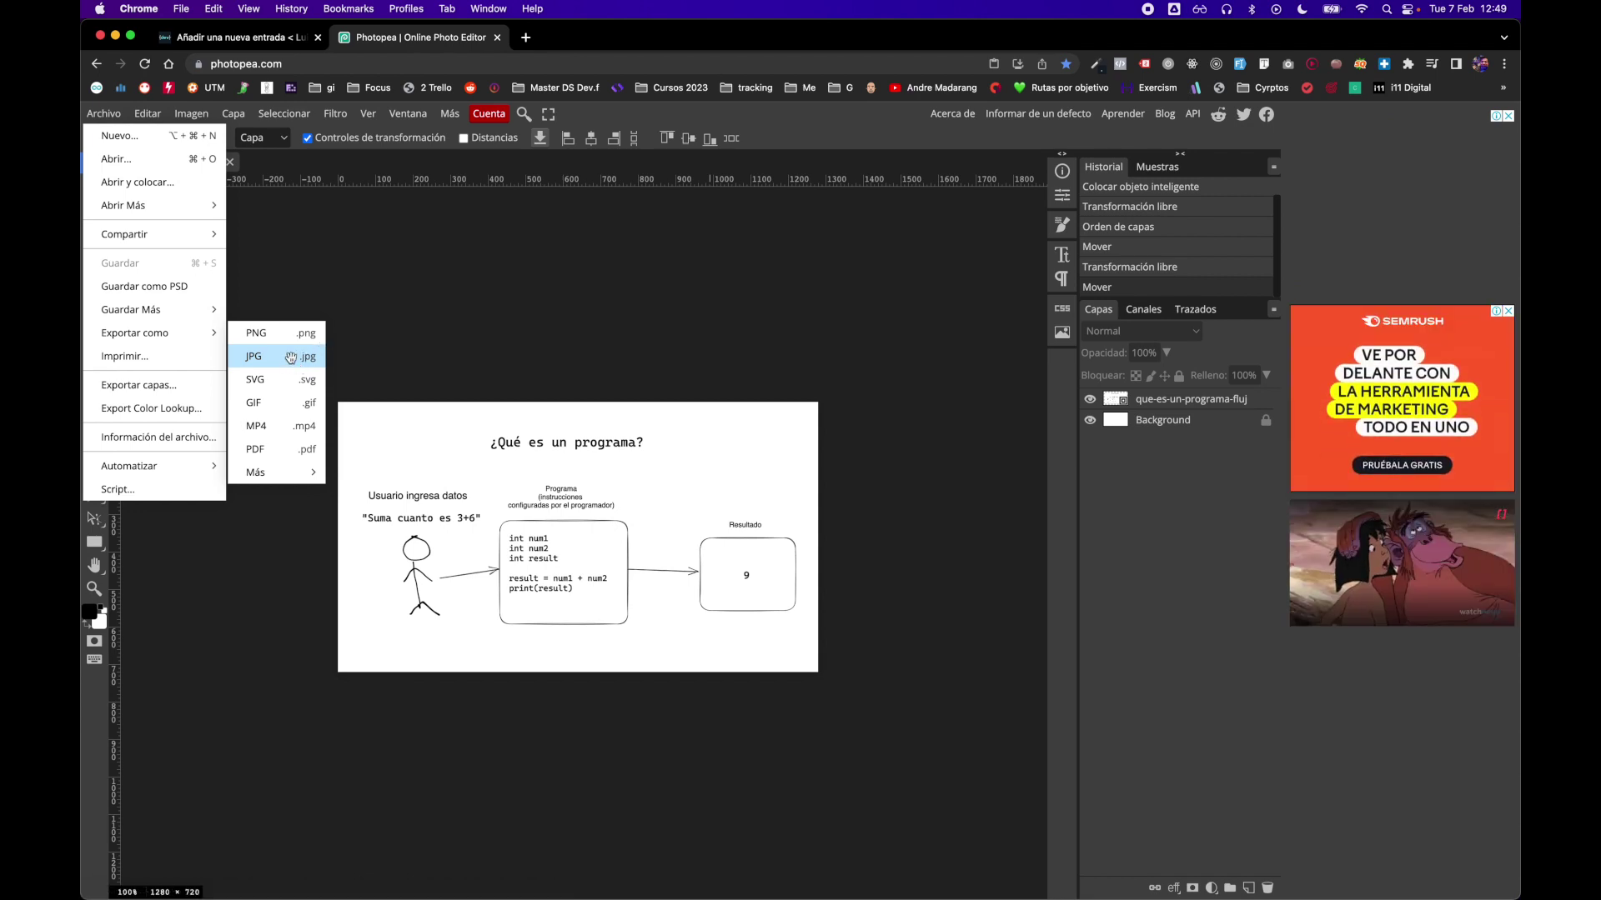
{"action": "left_click", "coordinate": [290, 357]}
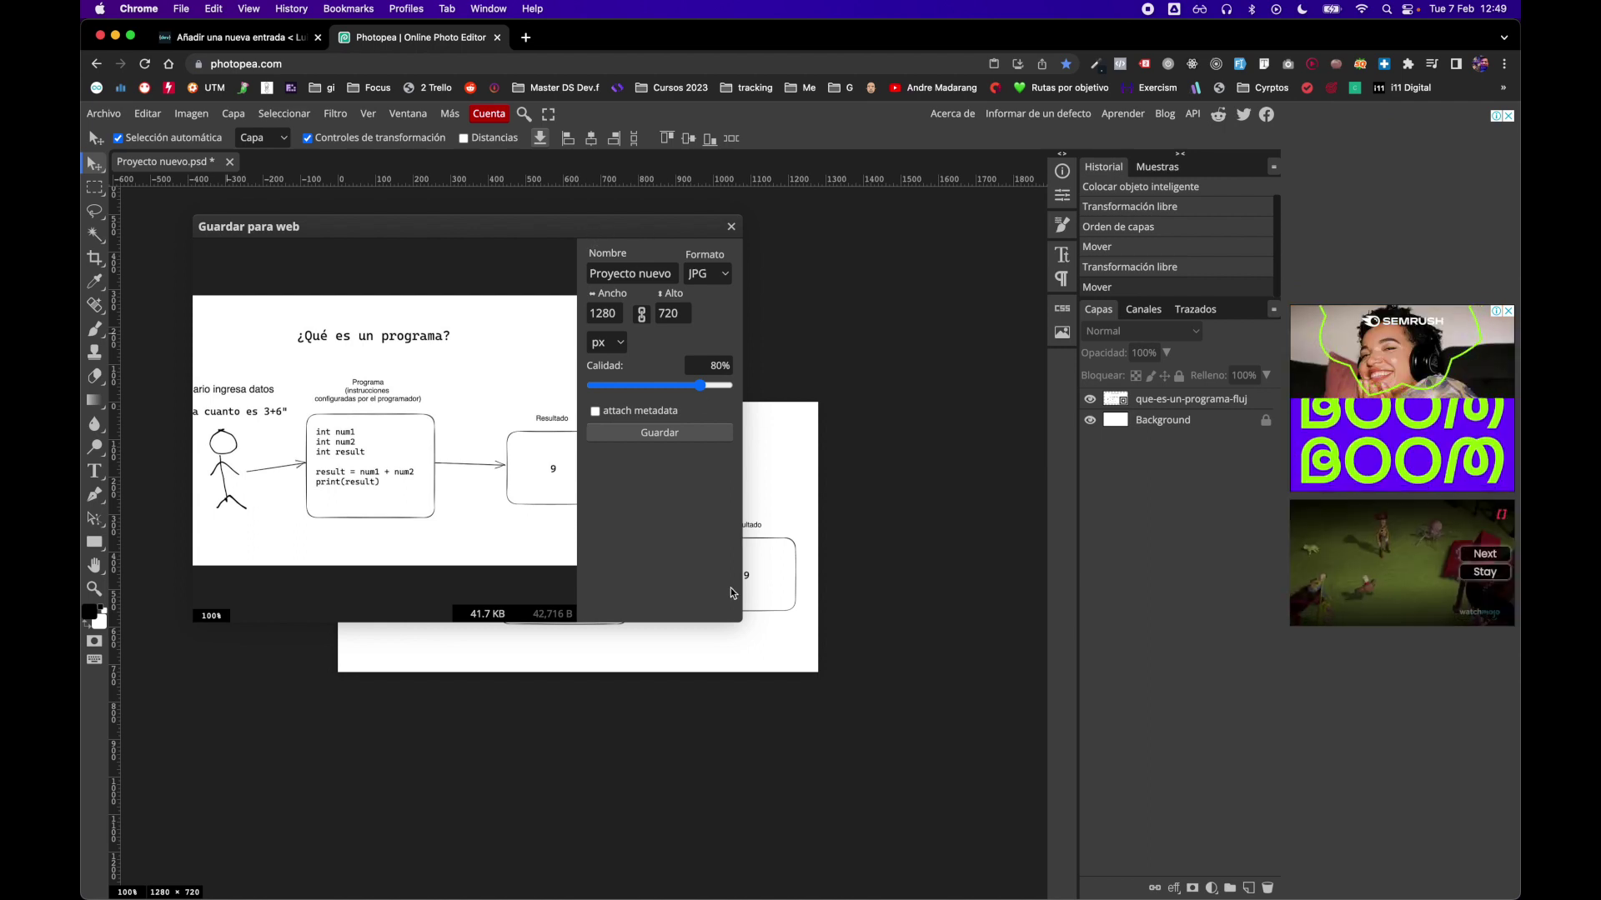
{"action": "double_click", "coordinate": [640, 275]}
{"action": "triple_click", "coordinate": [640, 276]}
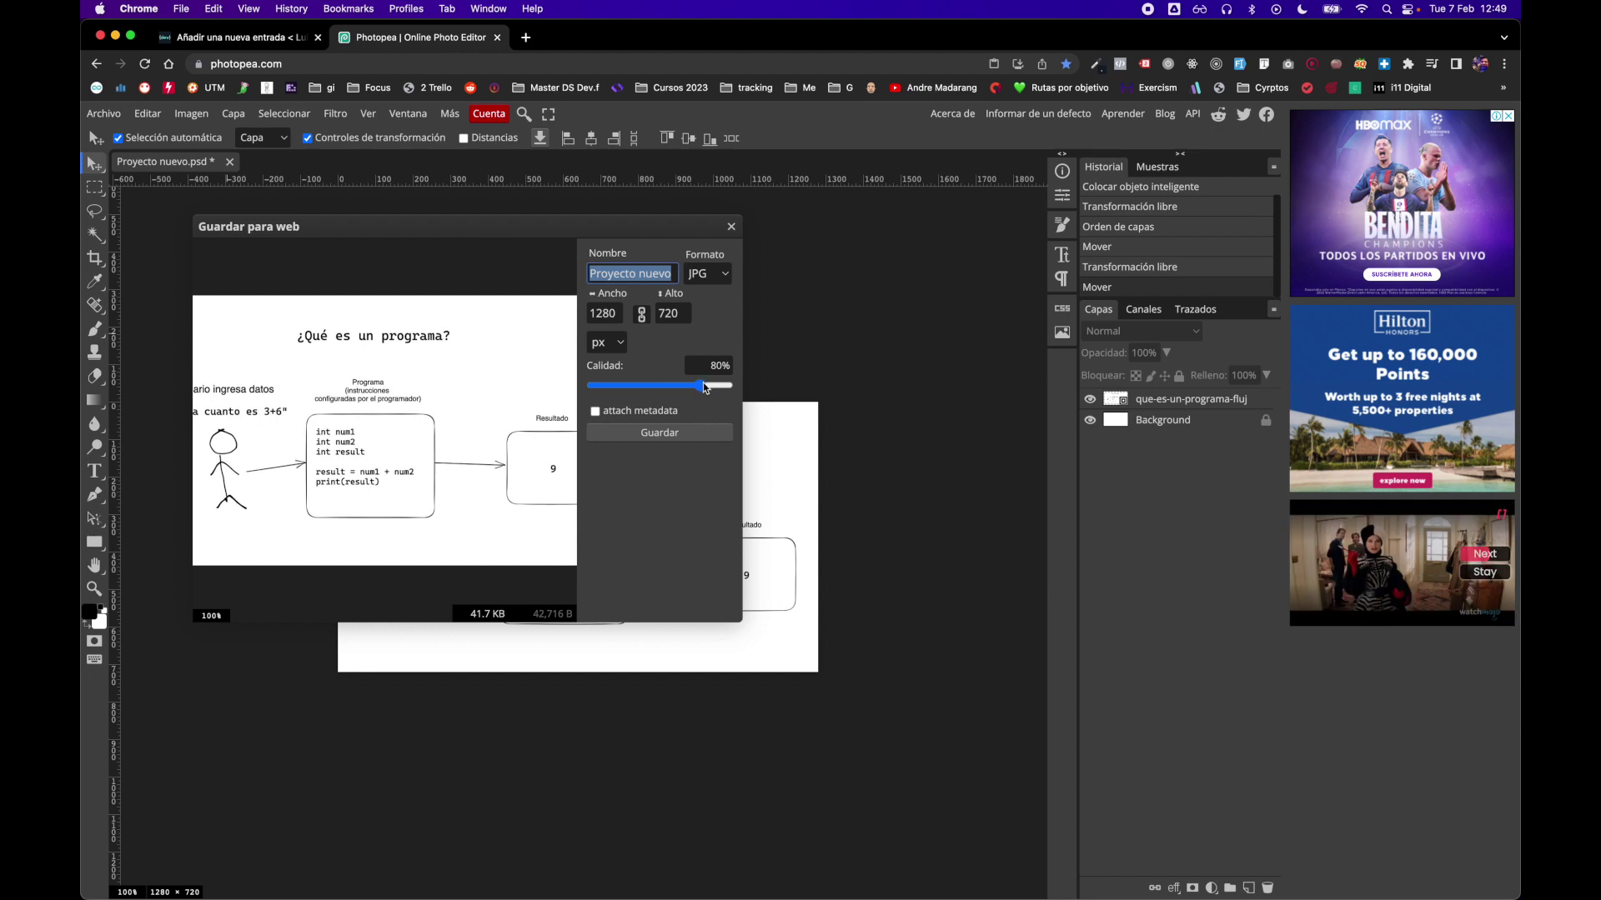
{"action": "left_click_drag", "start_coordinate": [707, 393], "coordinate": [740, 389]}
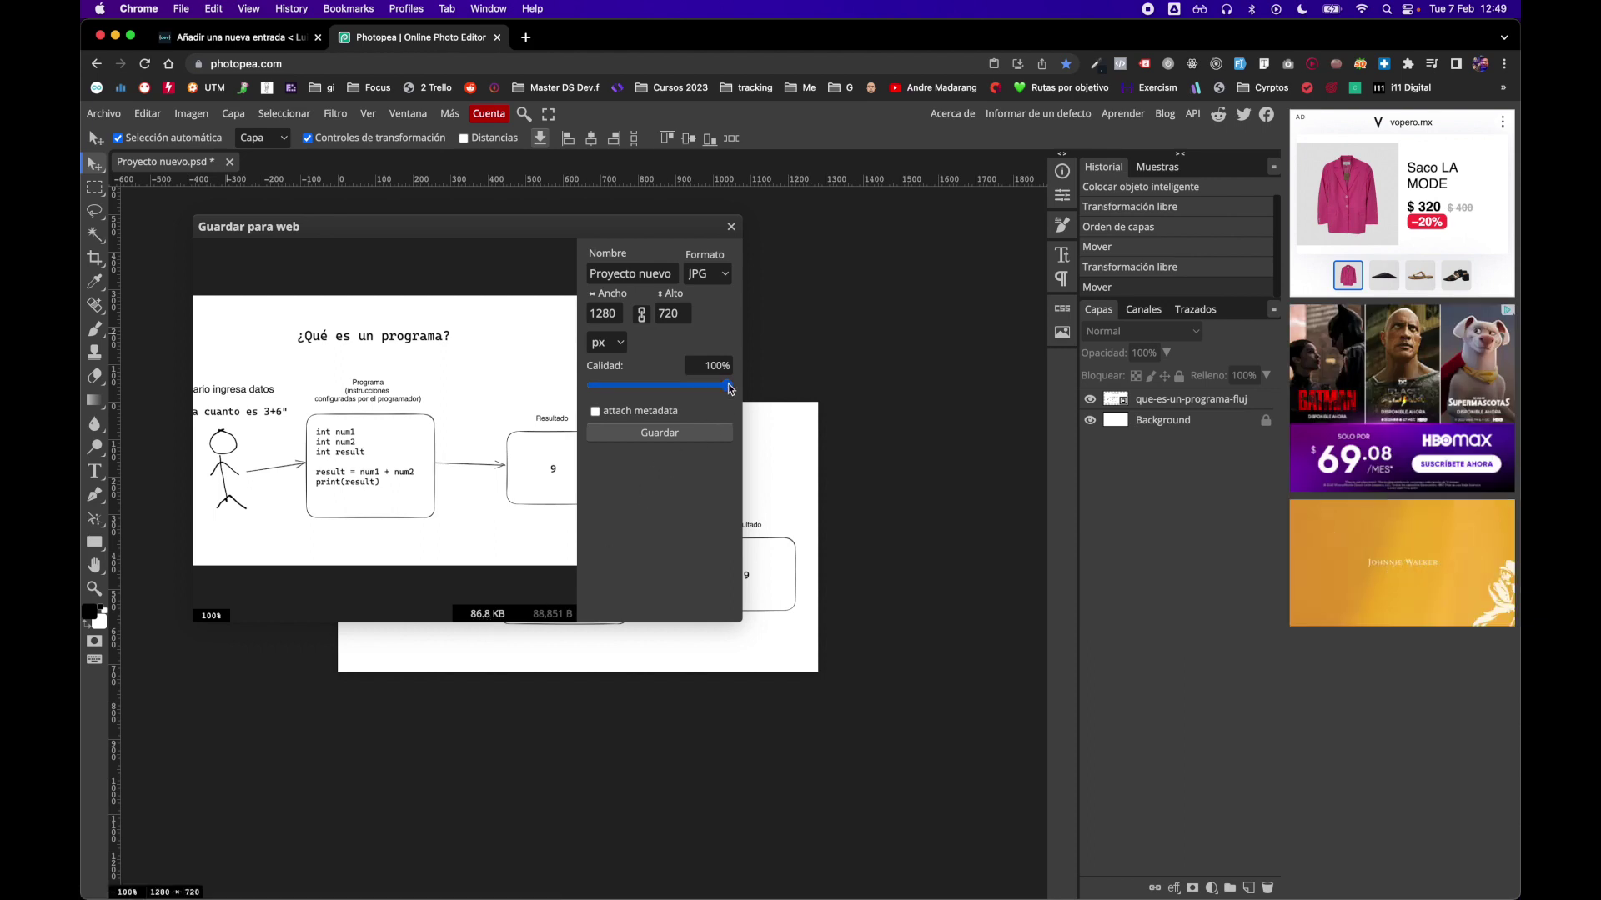
{"action": "left_click_drag", "start_coordinate": [727, 388], "coordinate": [707, 389]}
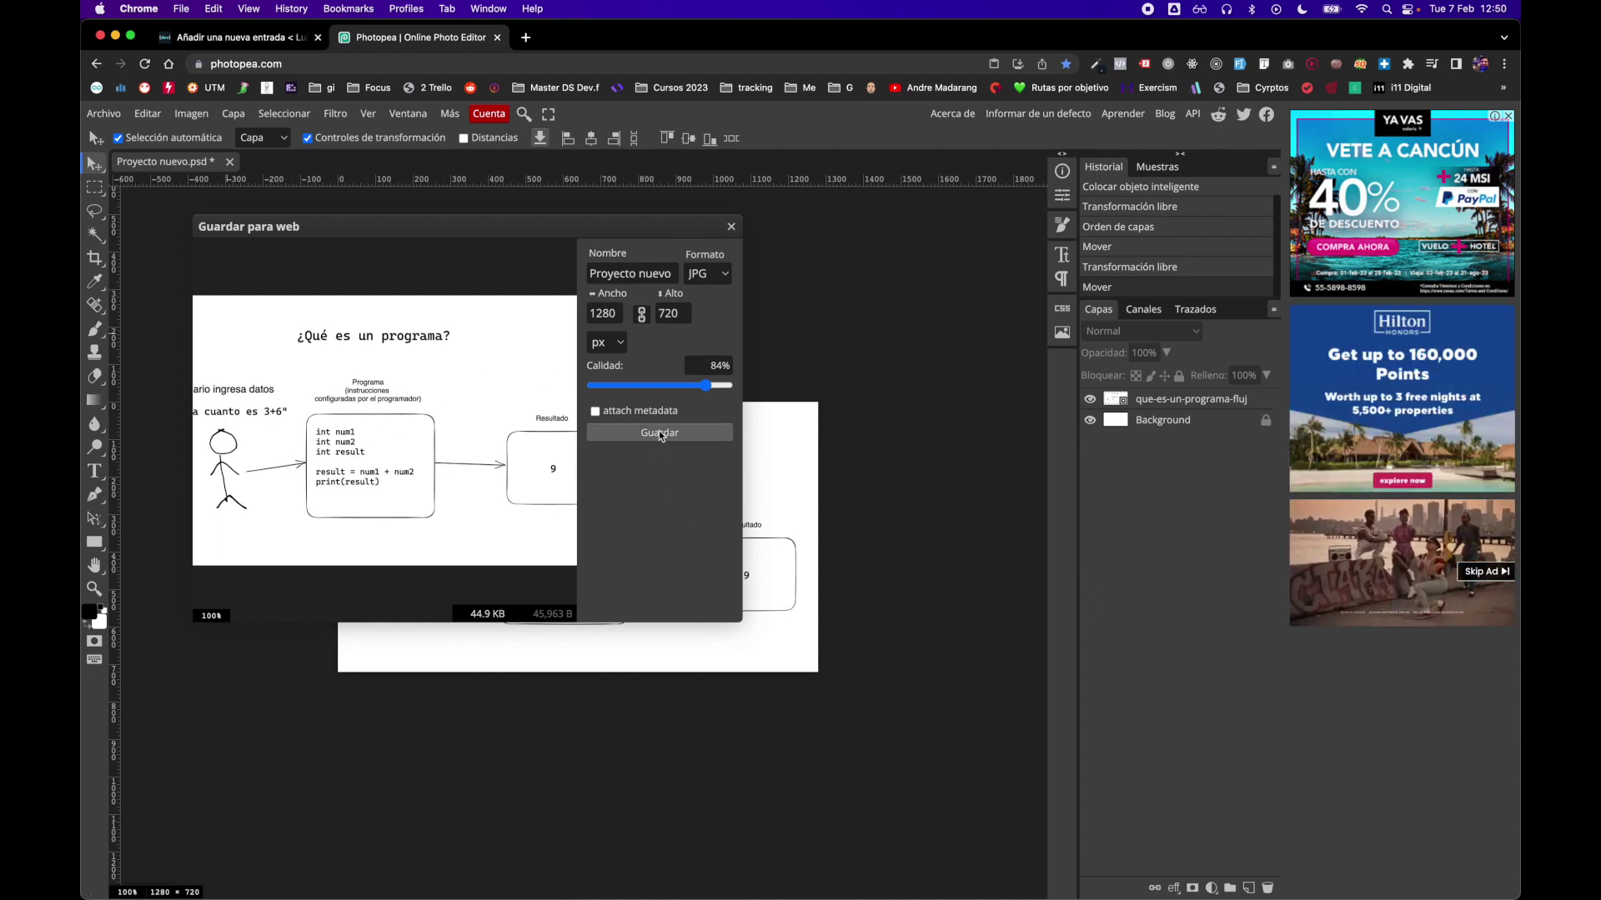
Save the exported JPG in the _grabaciones folder as diagrama-que-es-un-programa.
{"action": "left_click", "coordinate": [660, 433]}
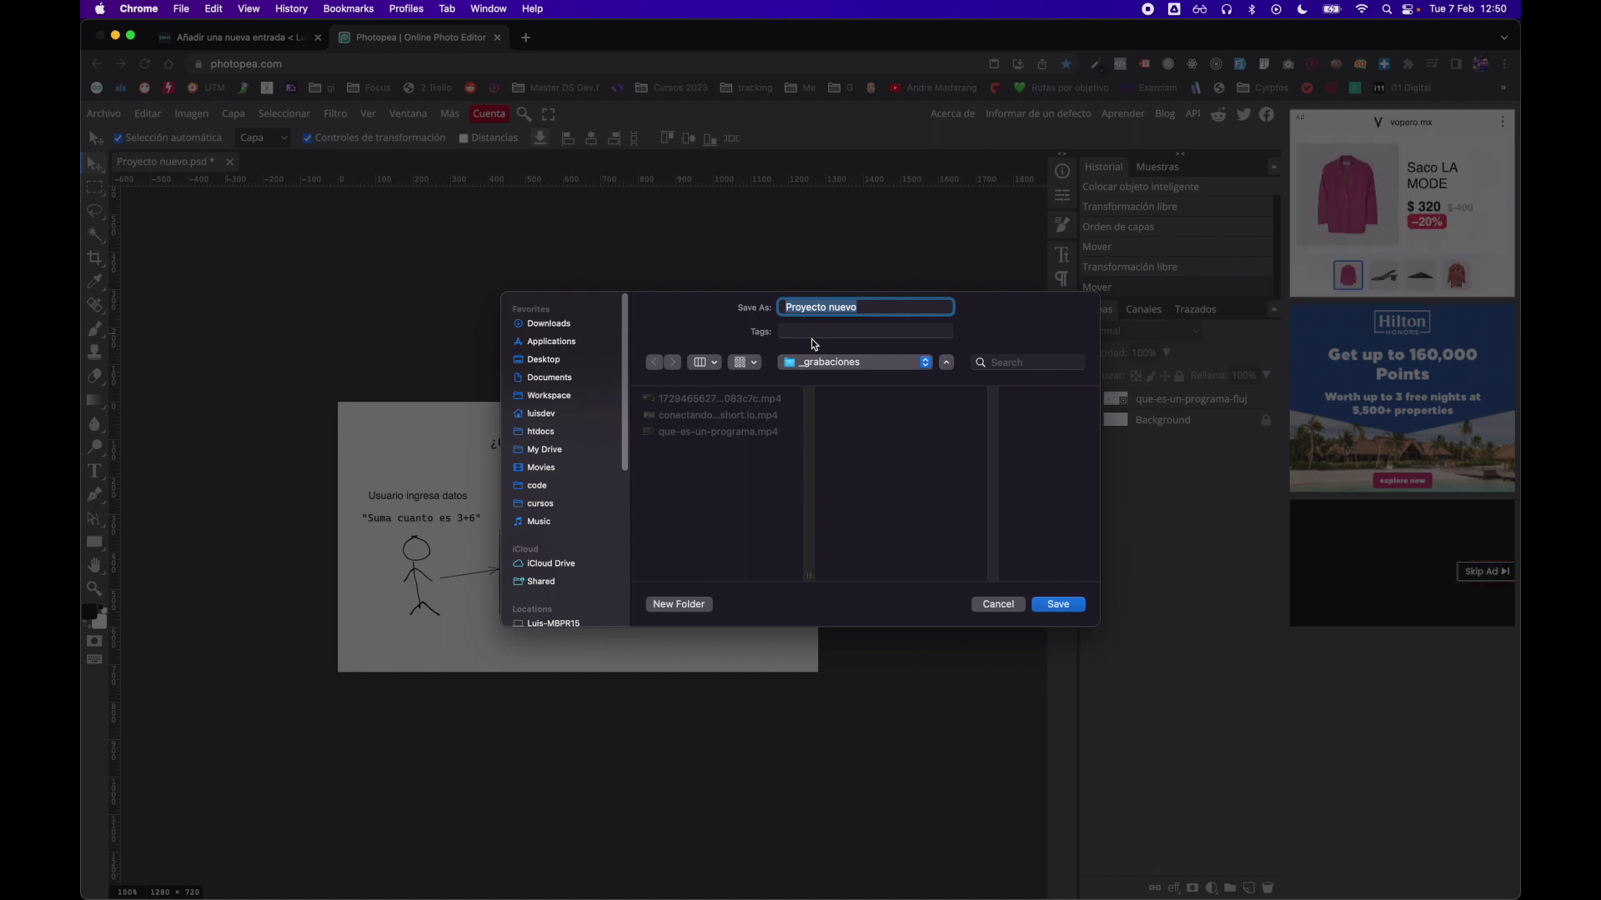
{"action": "type", "text": "diagrama-que-es-un-programa"}
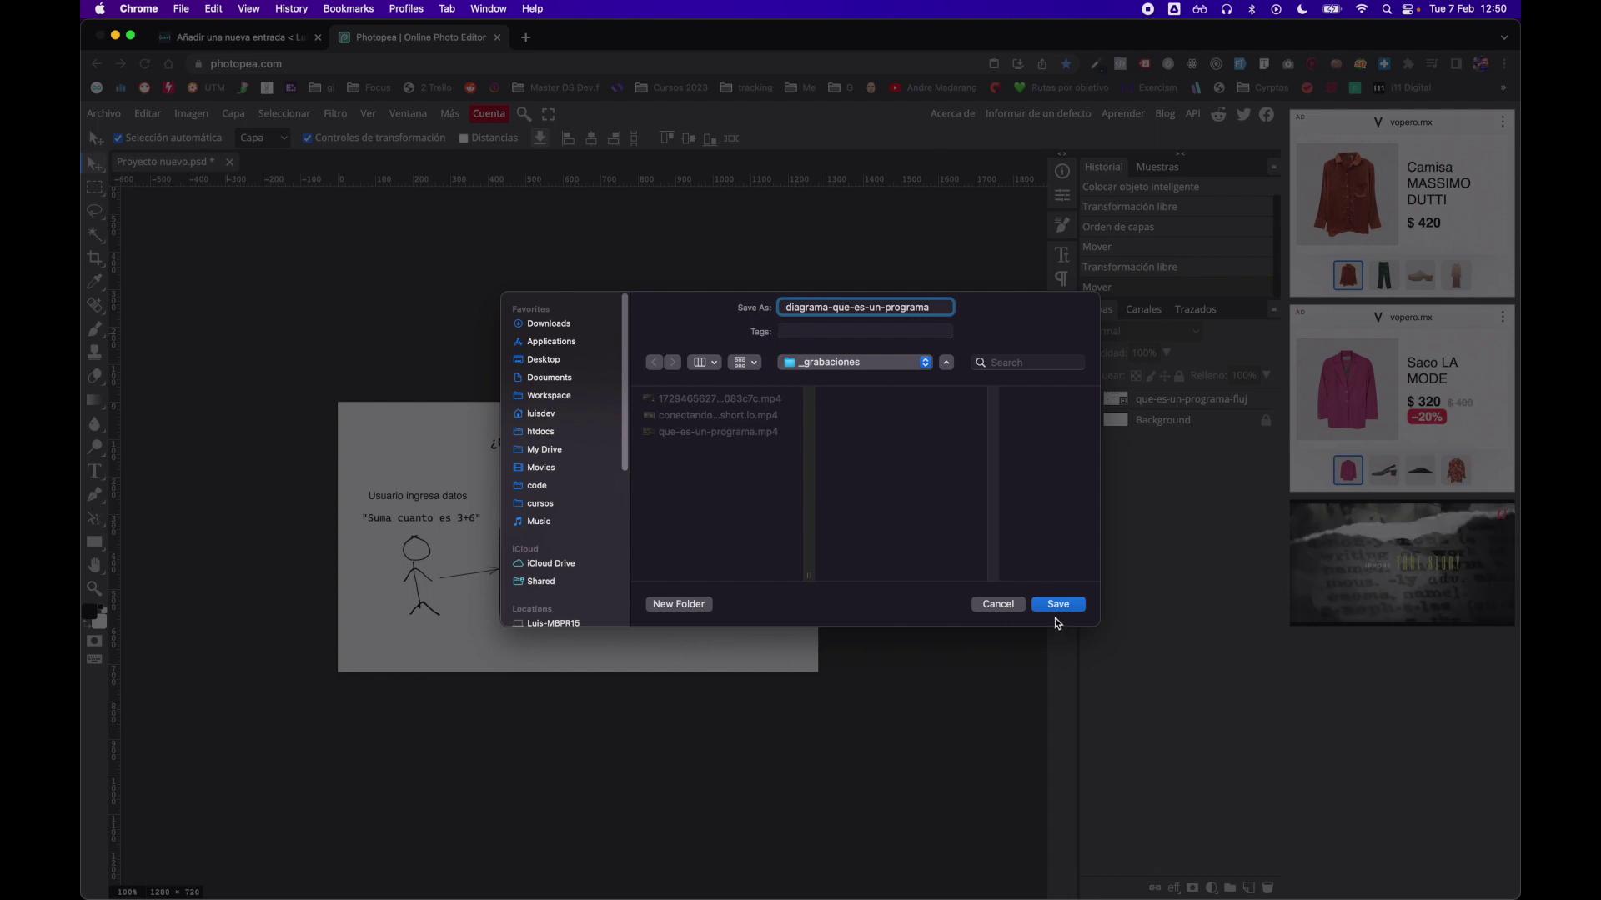
{"action": "triple_click", "coordinate": [848, 309]}
{"action": "left_click", "coordinate": [836, 307]}
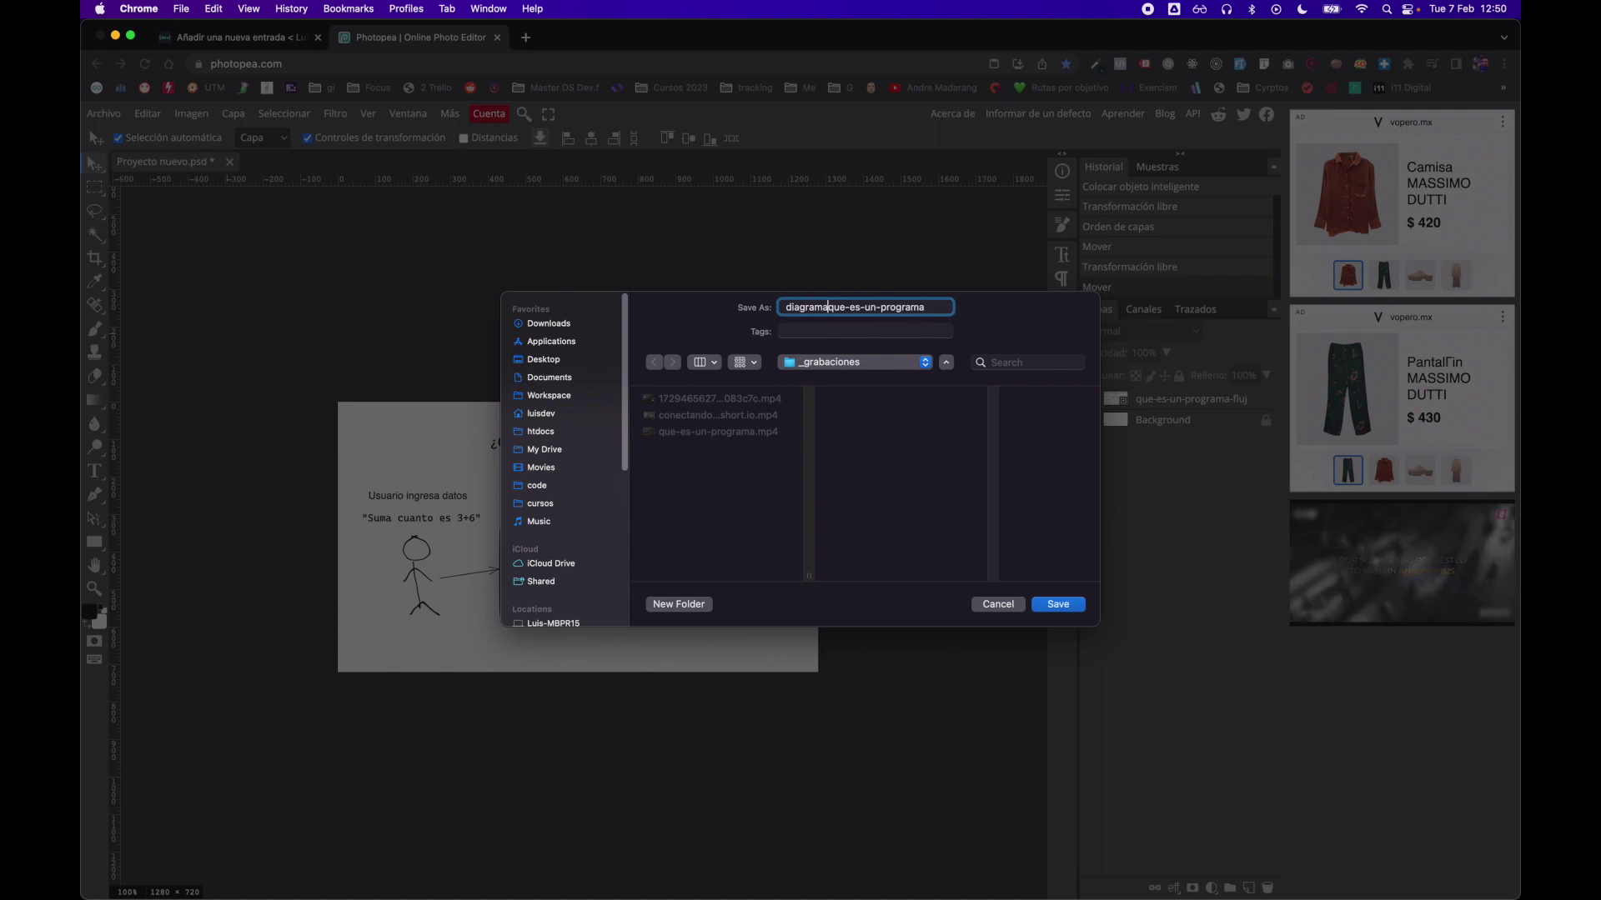
{"action": "left_click", "coordinate": [1064, 607]}
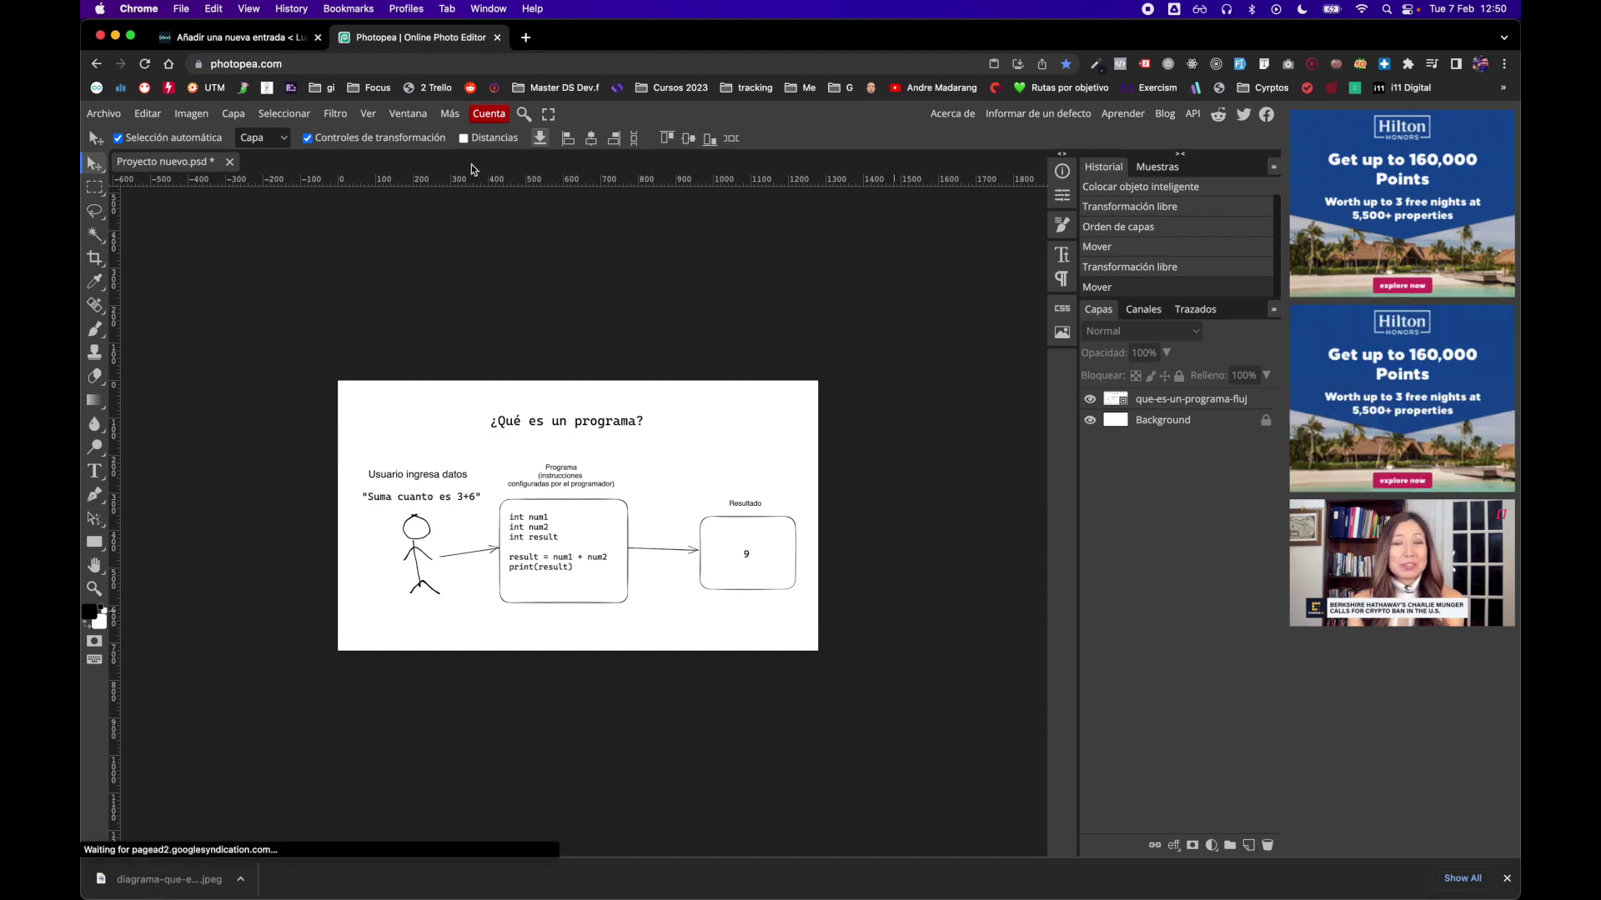
Close the Photopea browser tab, discarding the unsaved project changes.
{"action": "key", "text": "super+w"}
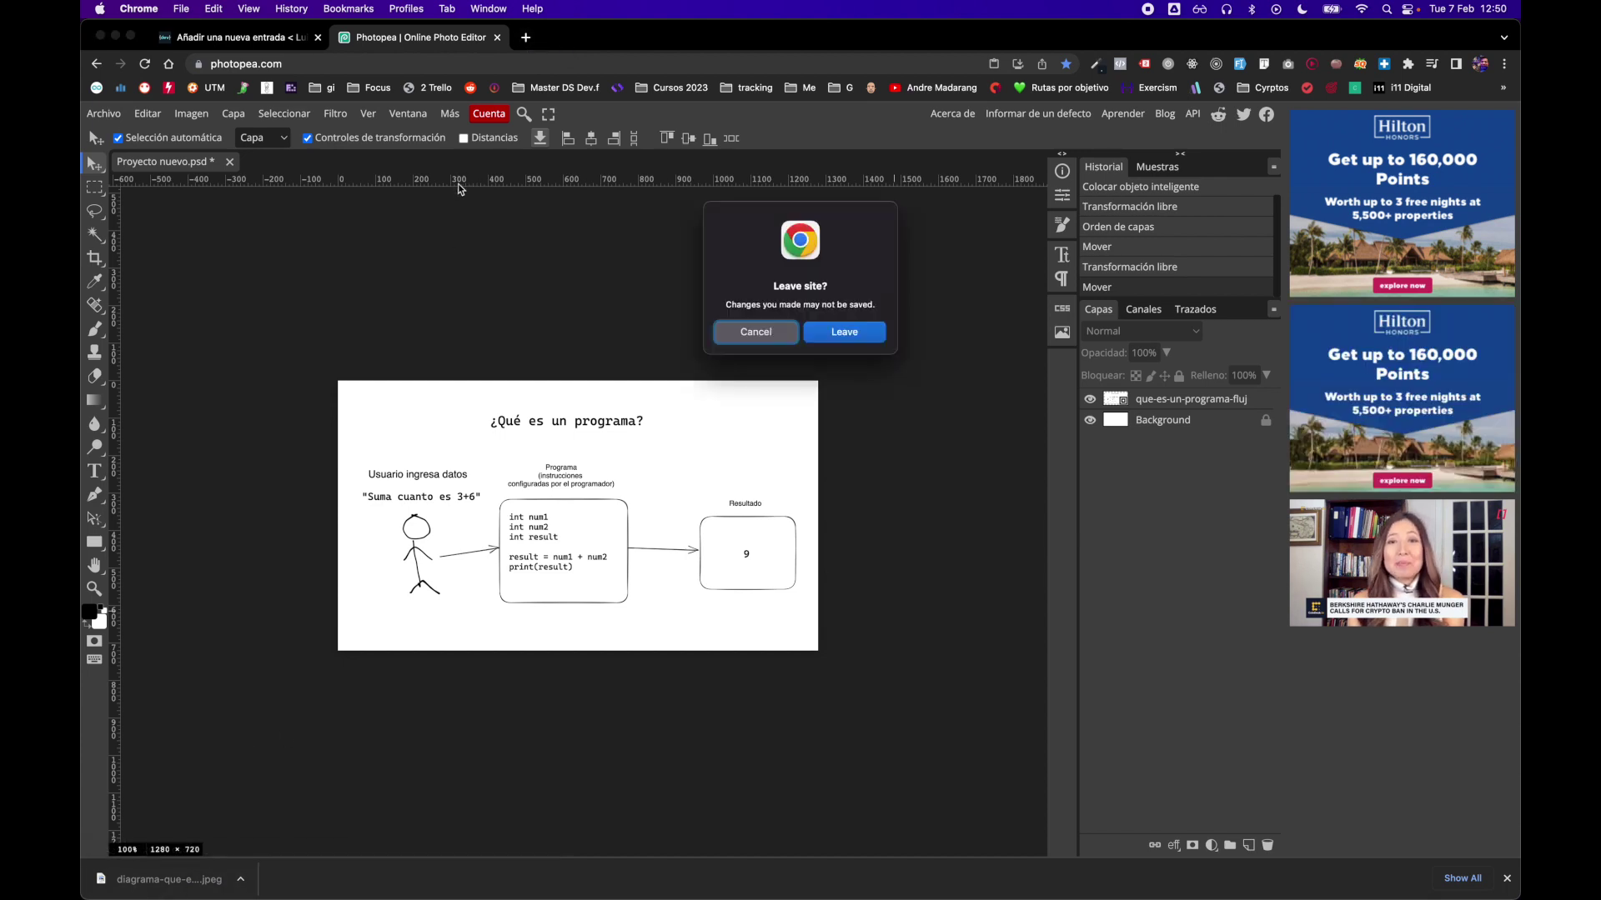
{"action": "left_click", "coordinate": [843, 333]}
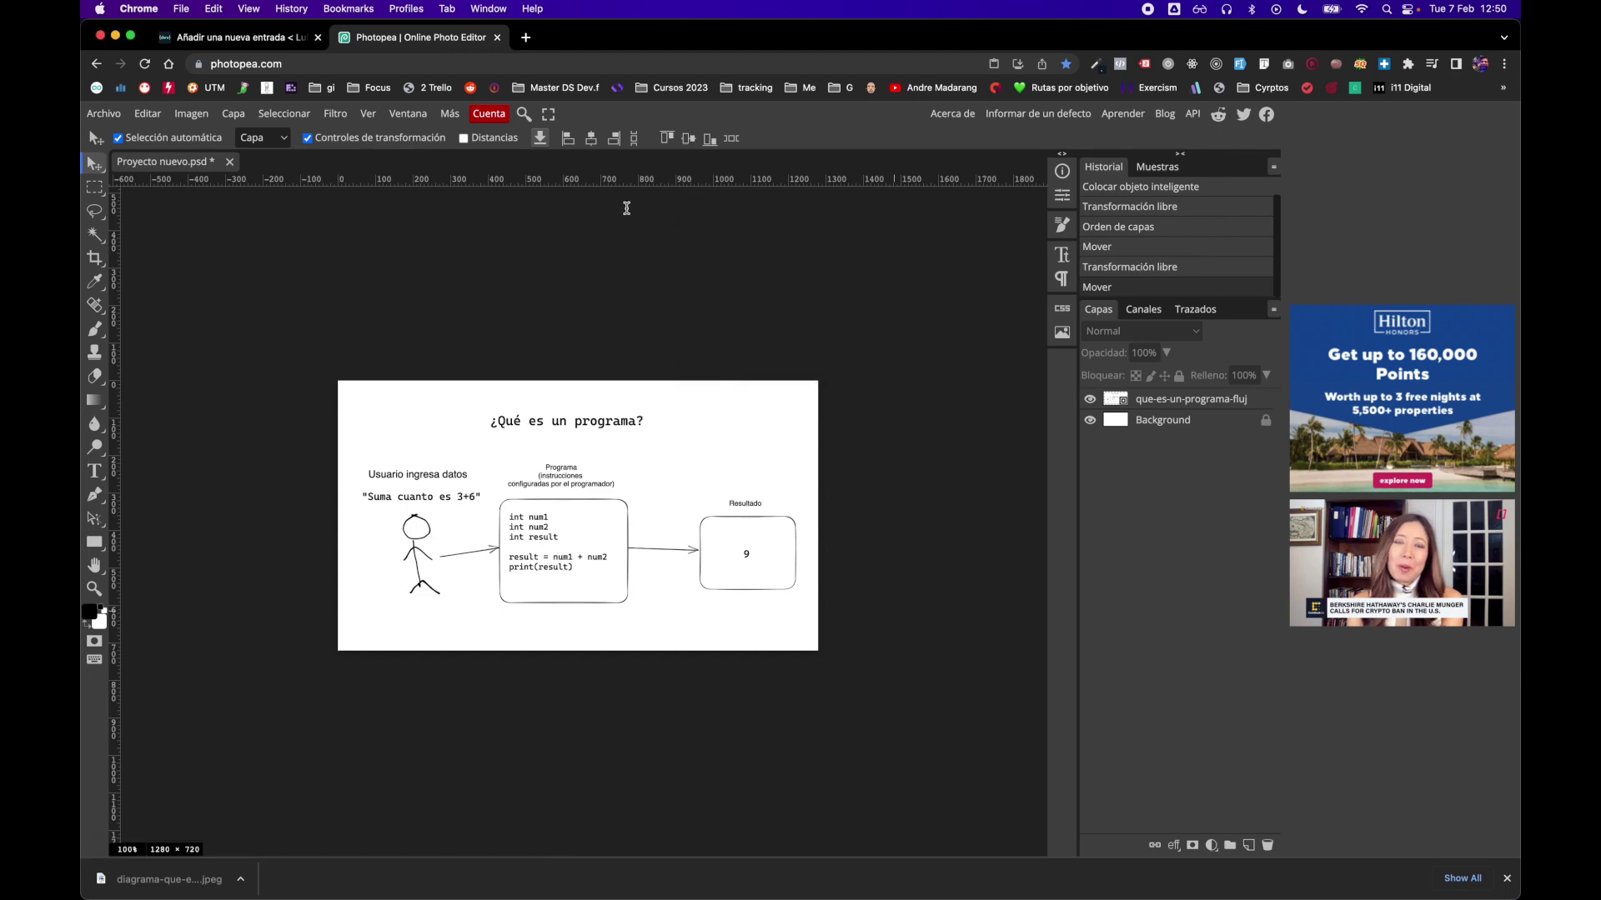
{"action": "left_click", "coordinate": [497, 38]}
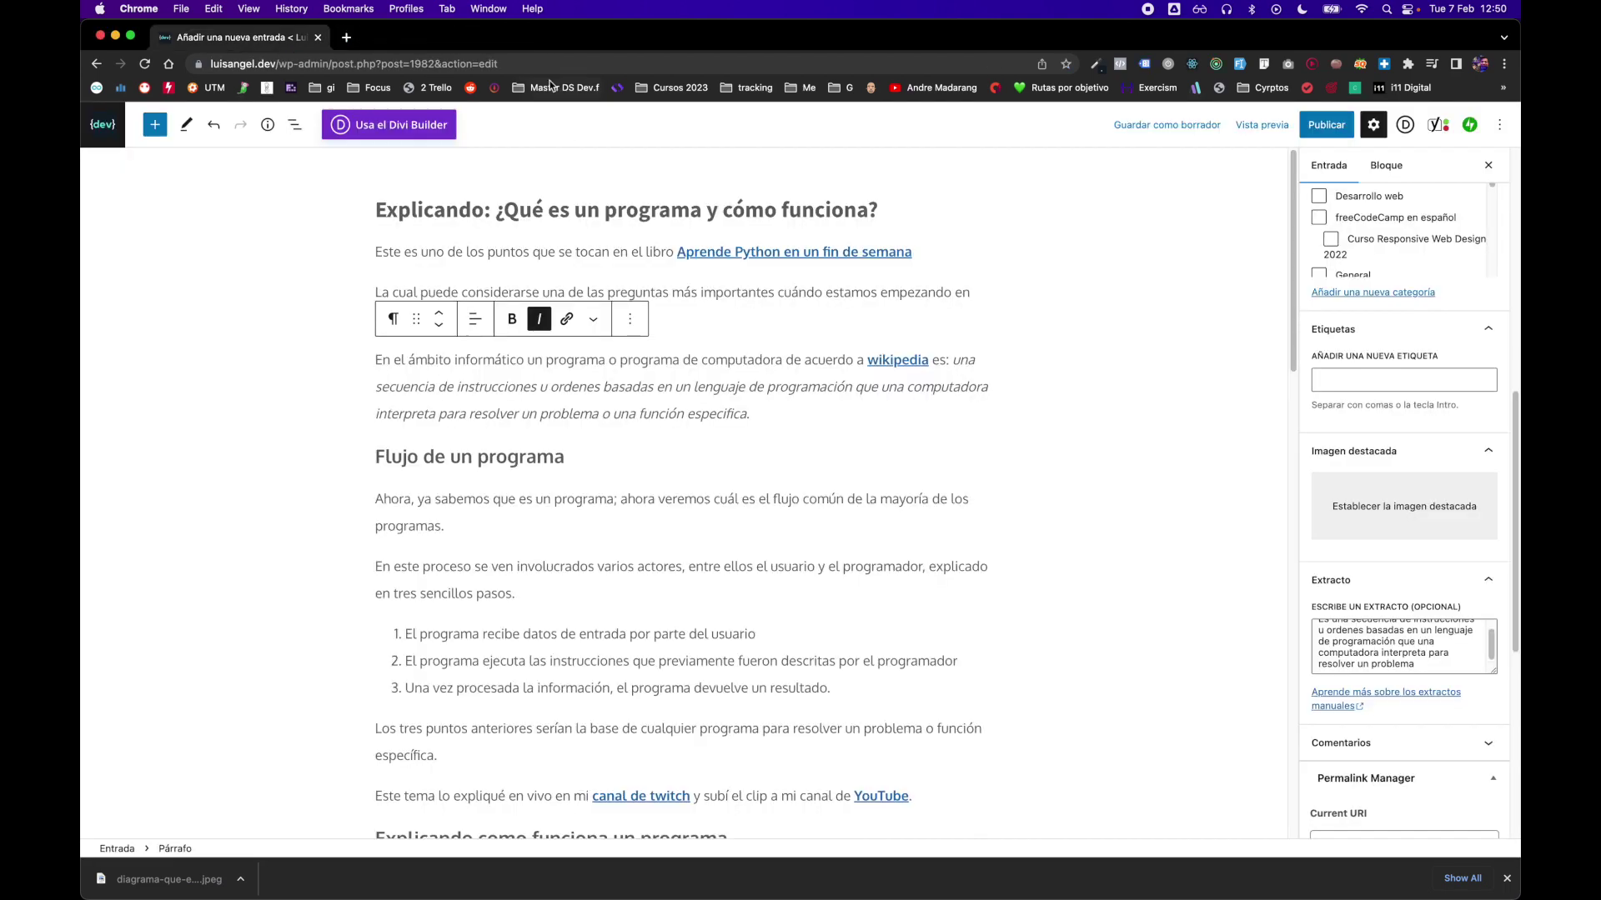
Open tinypng.com in a new browser tab.
{"action": "left_click", "coordinate": [345, 37]}
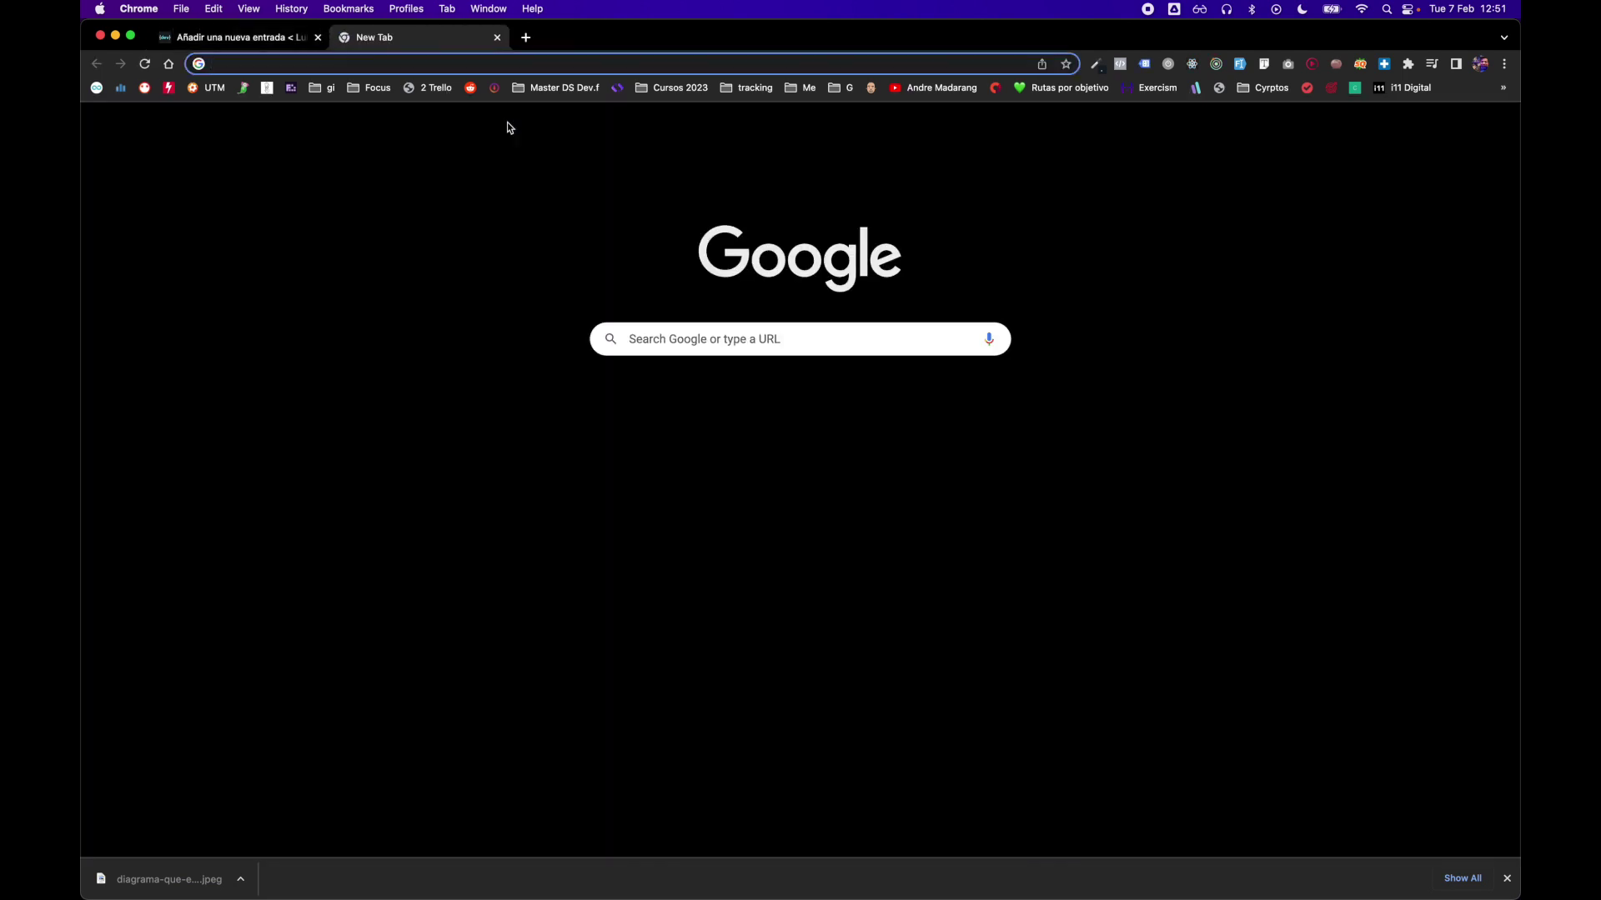
{"action": "type", "text": "tinypng.com"}
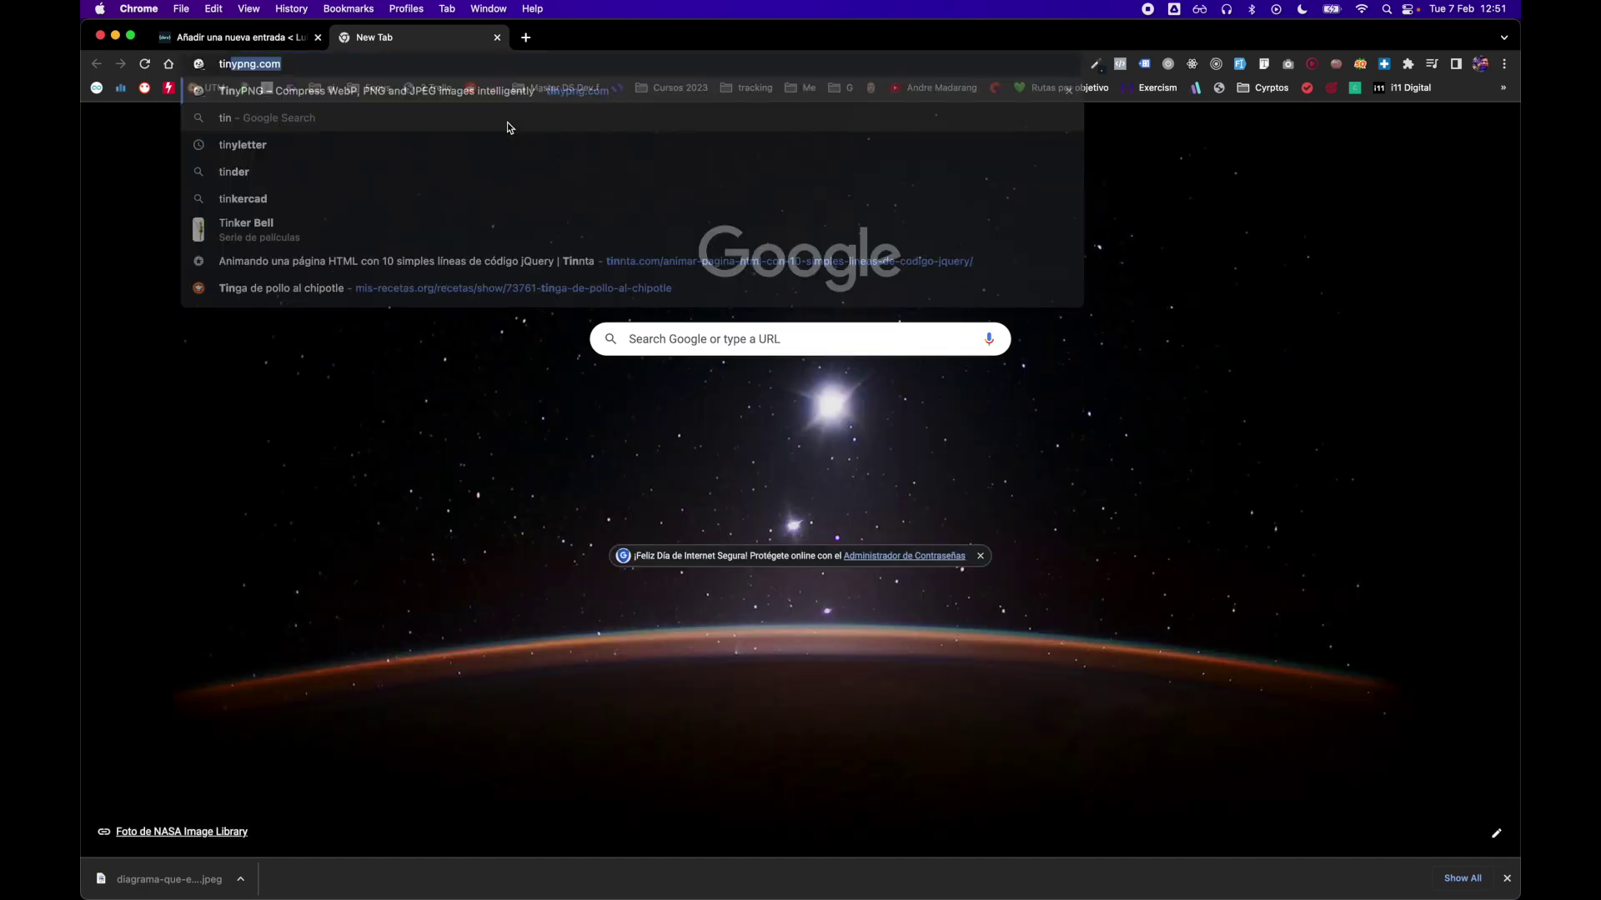
{"action": "key", "text": "Return"}
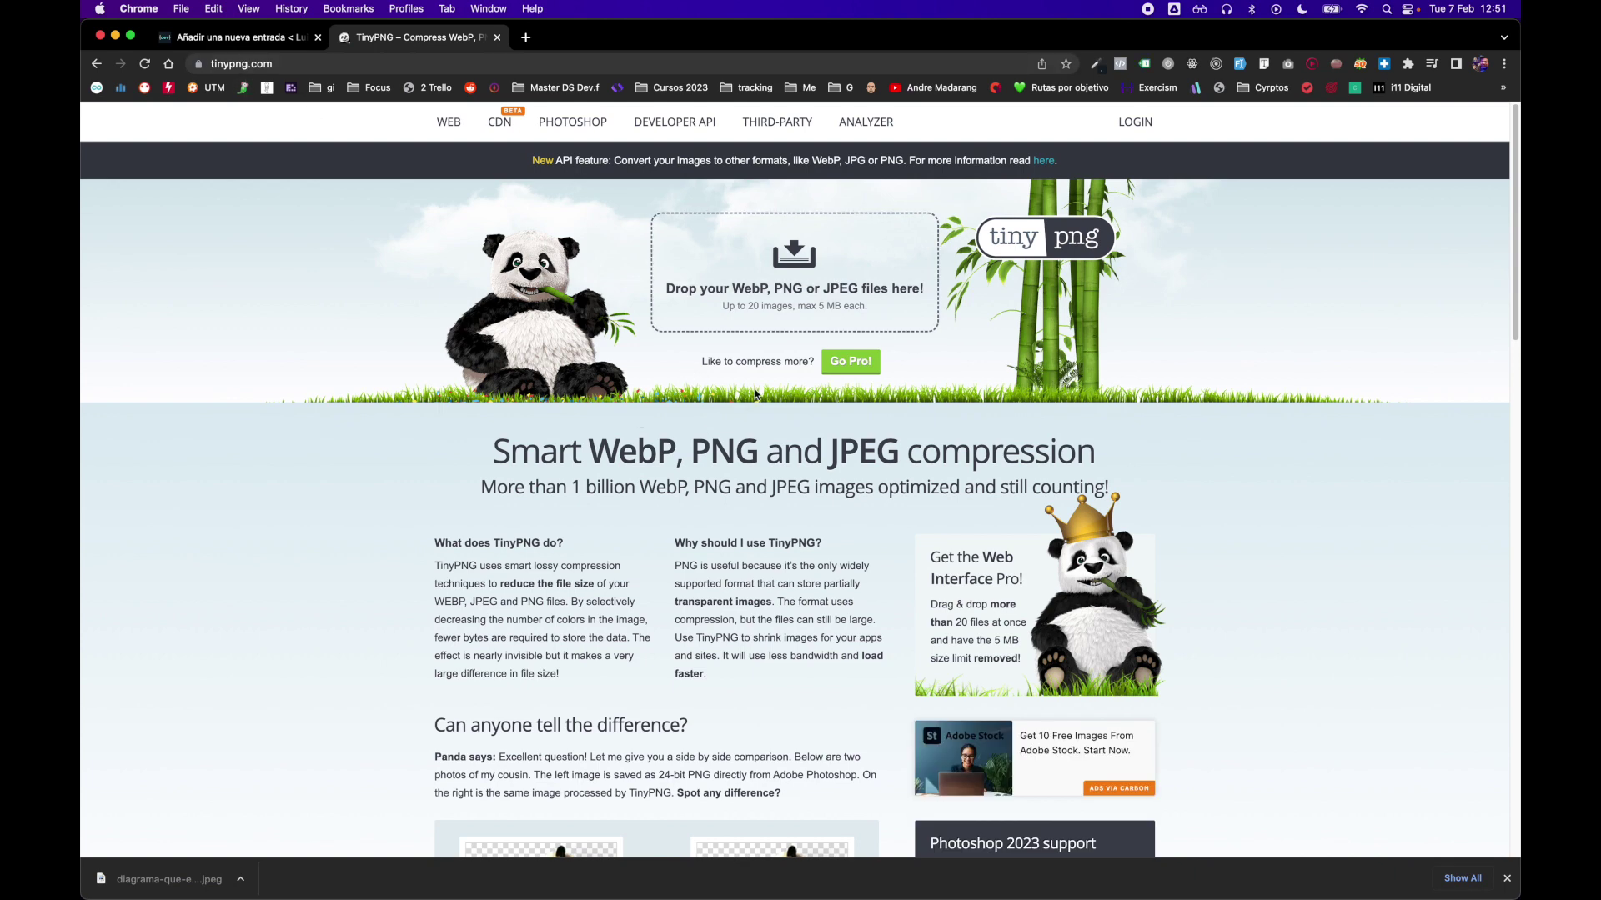
{"action": "scroll", "coordinate": [757, 408], "scroll_direction": "down", "scroll_amount": 4}
{"action": "scroll", "coordinate": [762, 421], "scroll_direction": "up", "scroll_amount": 4}
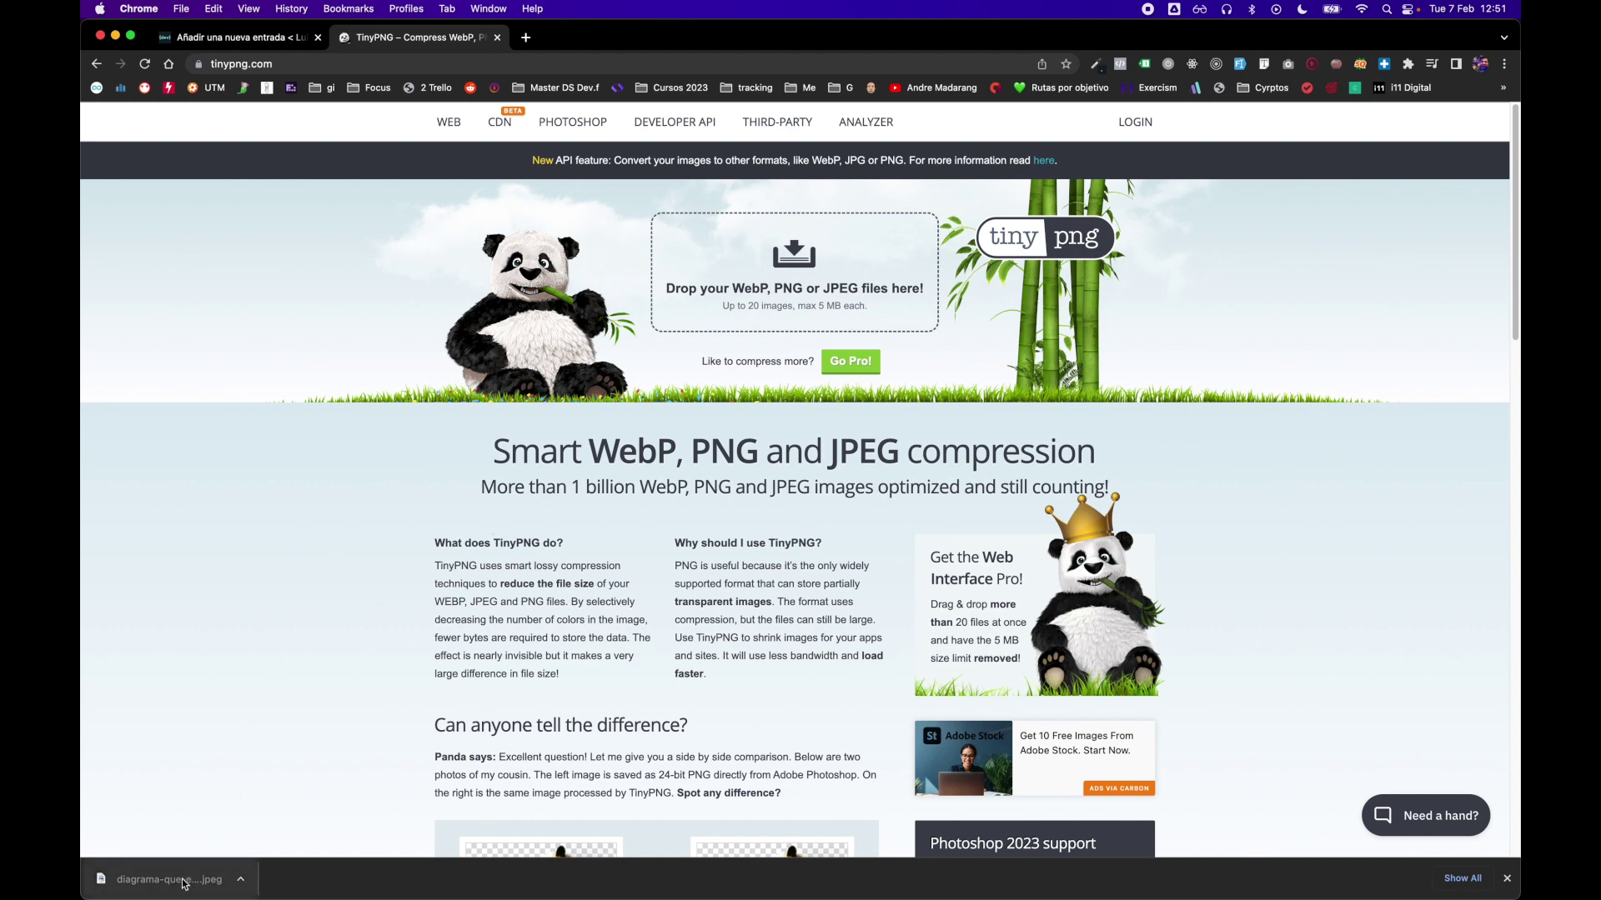
Compress the exported diagrama-que-es-un-programa JPEG with TinyPNG and compare its original and compressed file sizes.
{"action": "left_click_drag", "start_coordinate": [183, 883], "coordinate": [789, 267]}
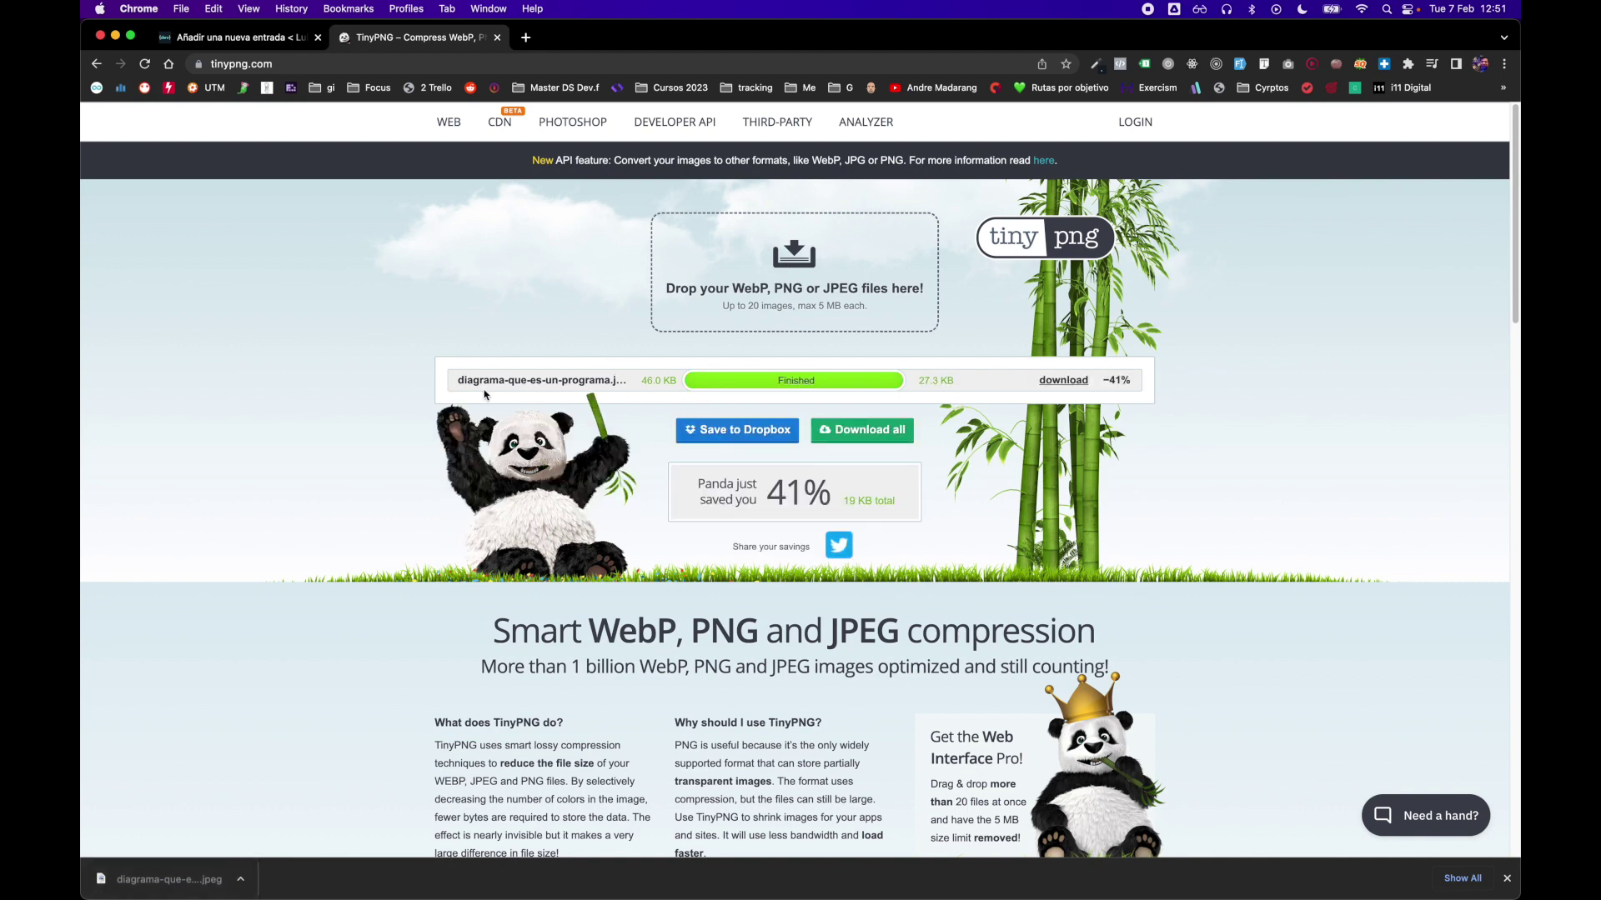
{"action": "left_click_drag", "start_coordinate": [646, 381], "coordinate": [663, 381]}
{"action": "left_click", "coordinate": [652, 381]}
{"action": "left_click_drag", "start_coordinate": [917, 382], "coordinate": [936, 381]}
{"action": "left_click", "coordinate": [978, 423]}
Download the compressed image to the _grabaciones folder as diagrama-que-es-un-programa, replacing the existing file.
{"action": "left_click", "coordinate": [1042, 382]}
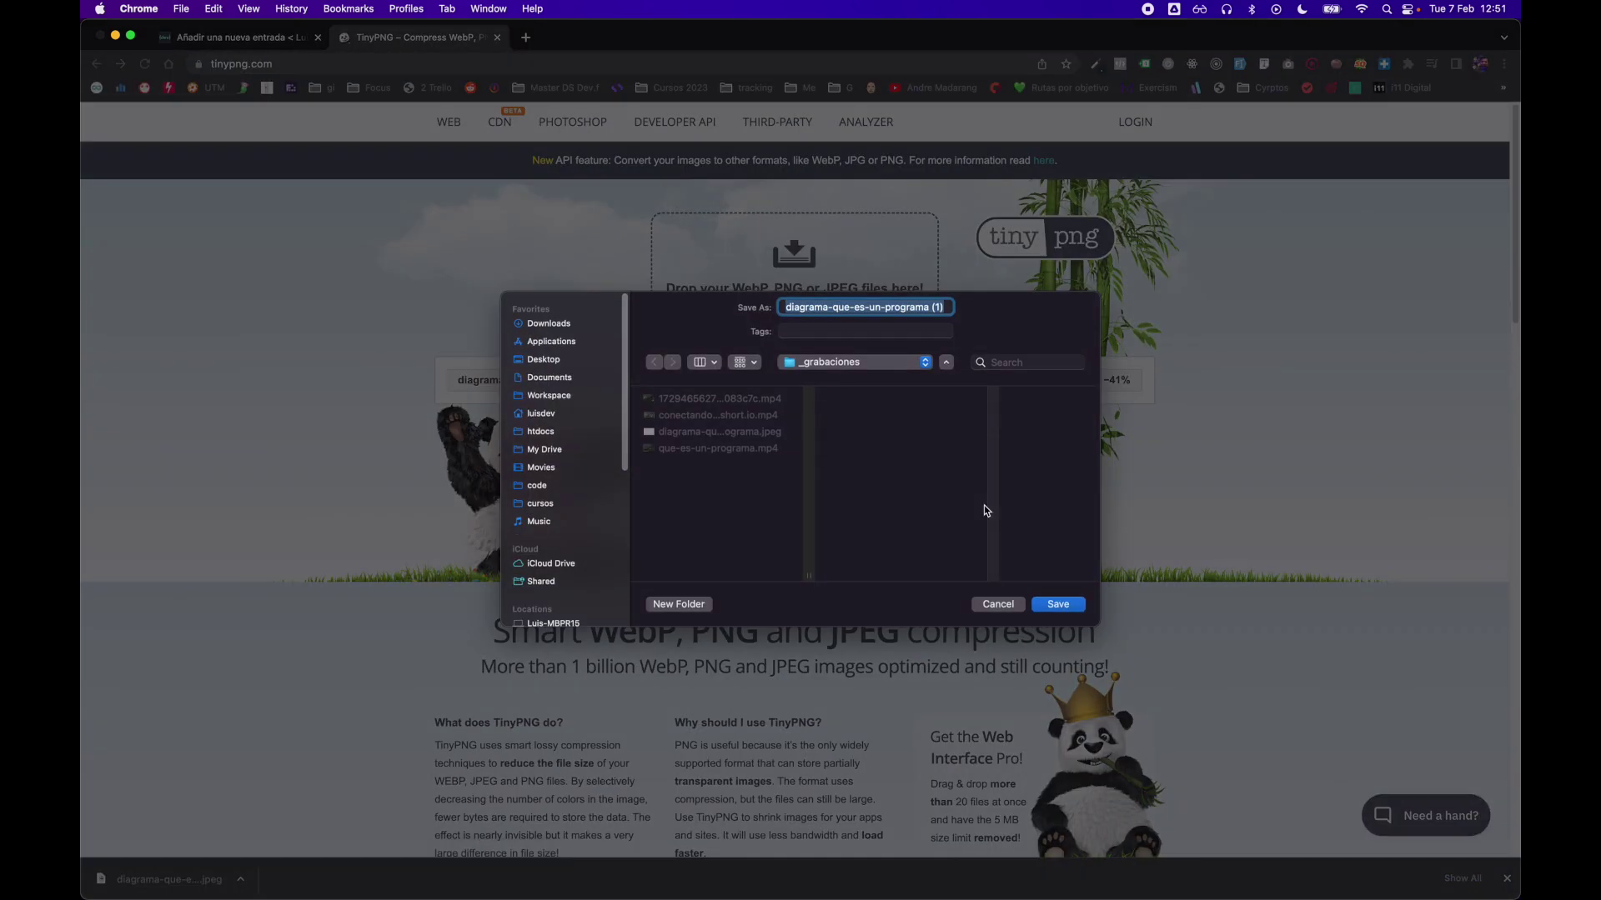
{"action": "key", "text": "Right"}
{"action": "key", "text": "BackSpace"}
{"action": "key", "text": "BackSpace"}
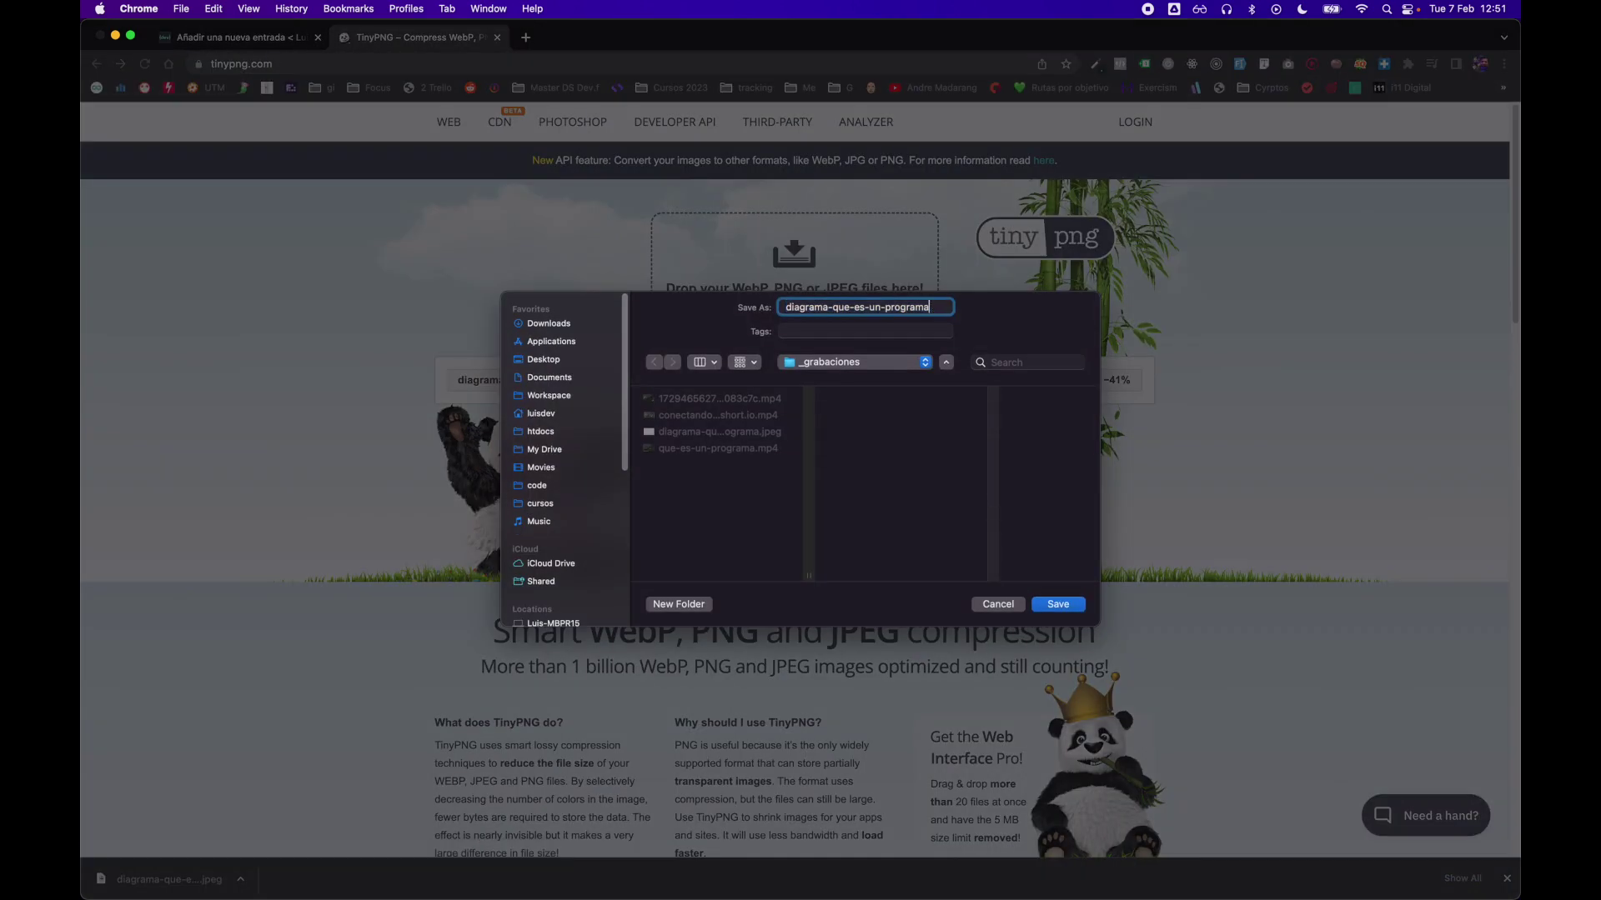
{"action": "left_click", "coordinate": [1057, 605]}
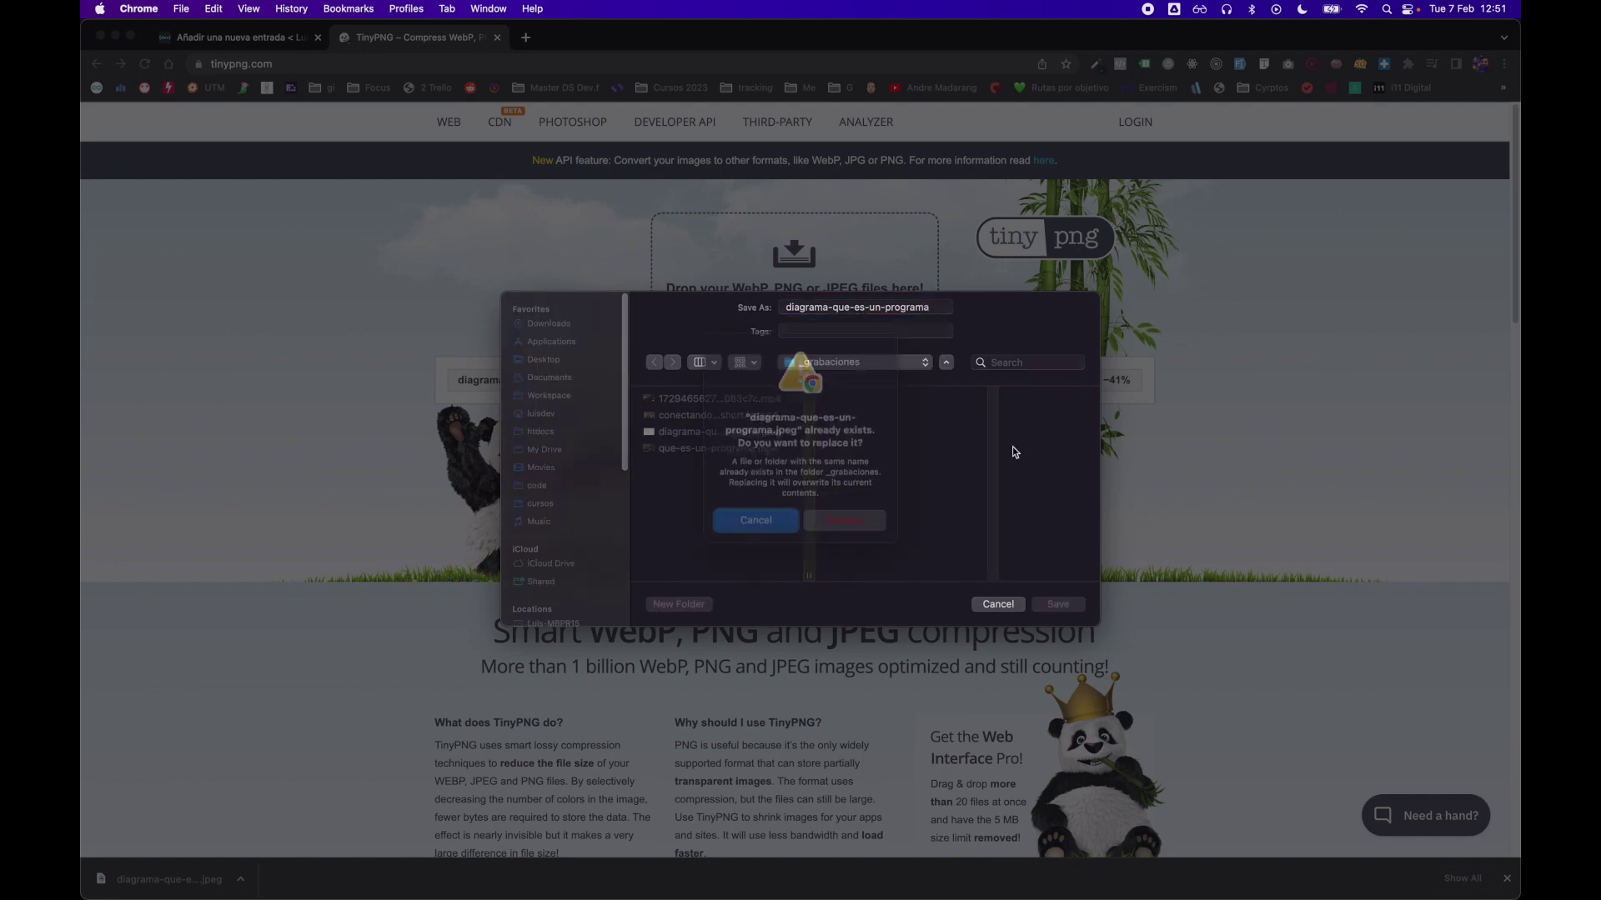
{"action": "left_click", "coordinate": [851, 523]}
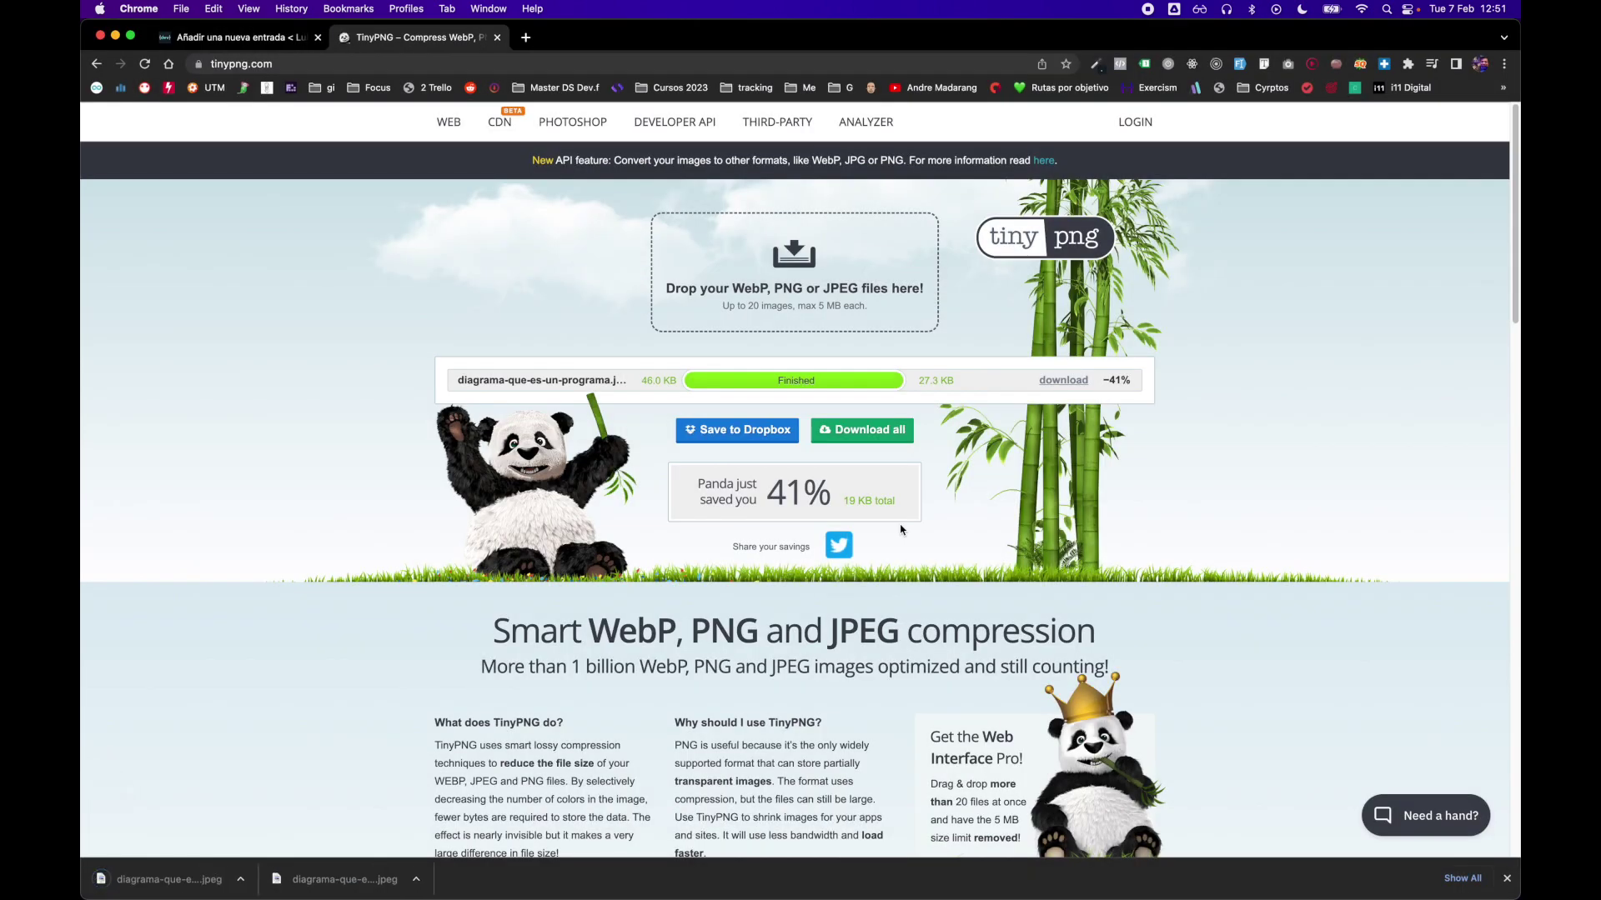
Return to the WordPress post editor and open the file upload area for the post's featured image.
{"action": "key", "text": "ctrl+shift+Tab"}
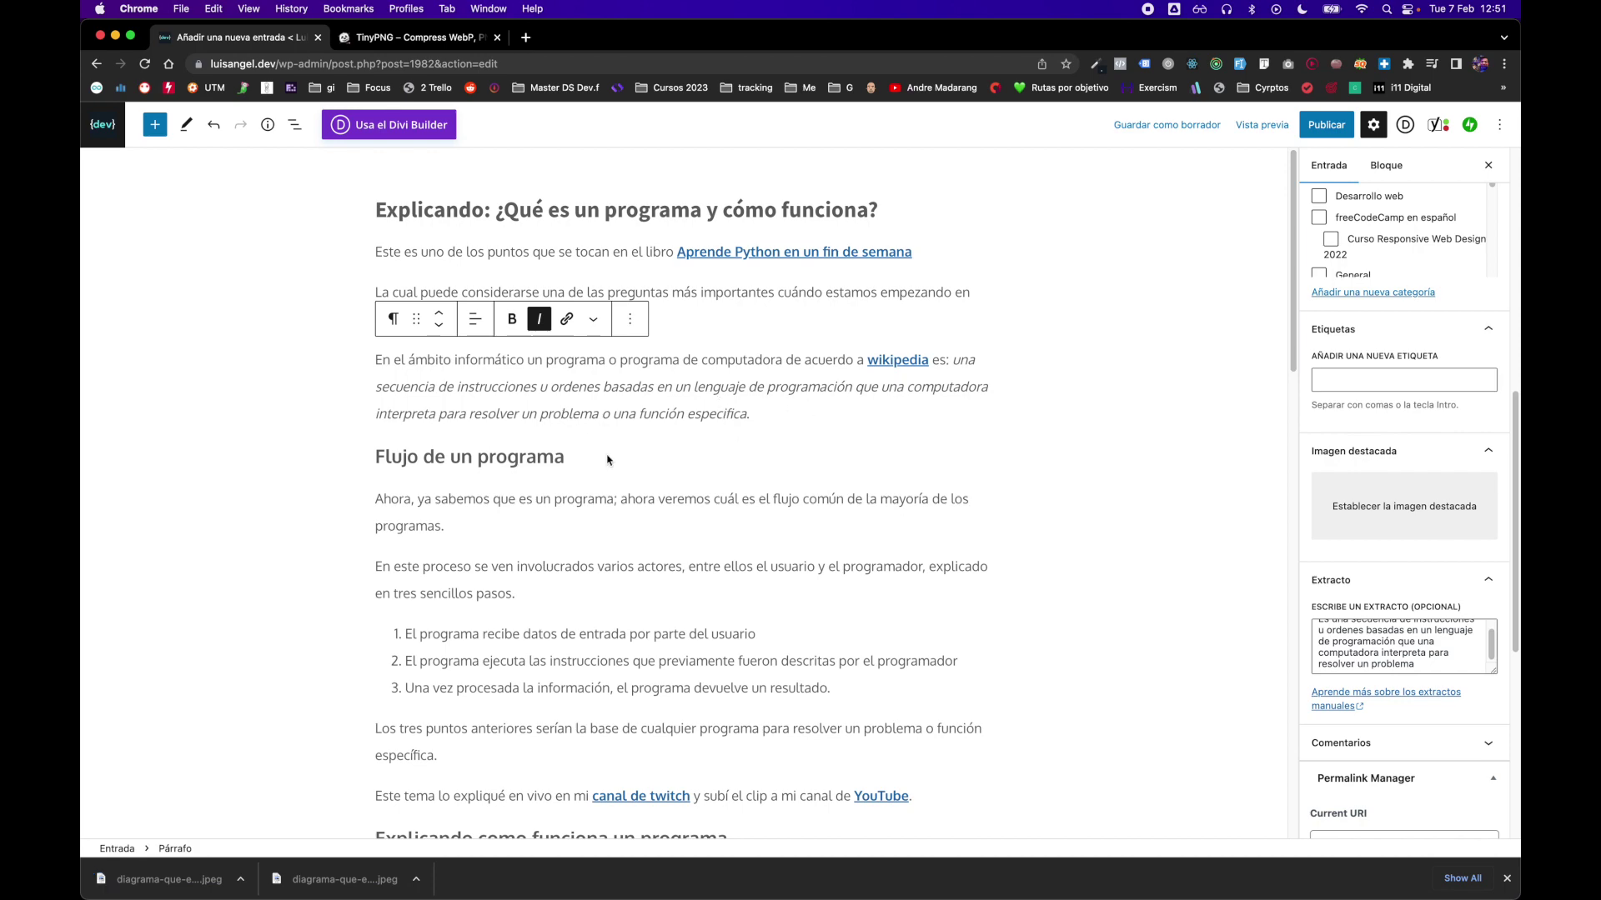
{"action": "scroll", "coordinate": [797, 489], "scroll_direction": "down", "scroll_amount": 6}
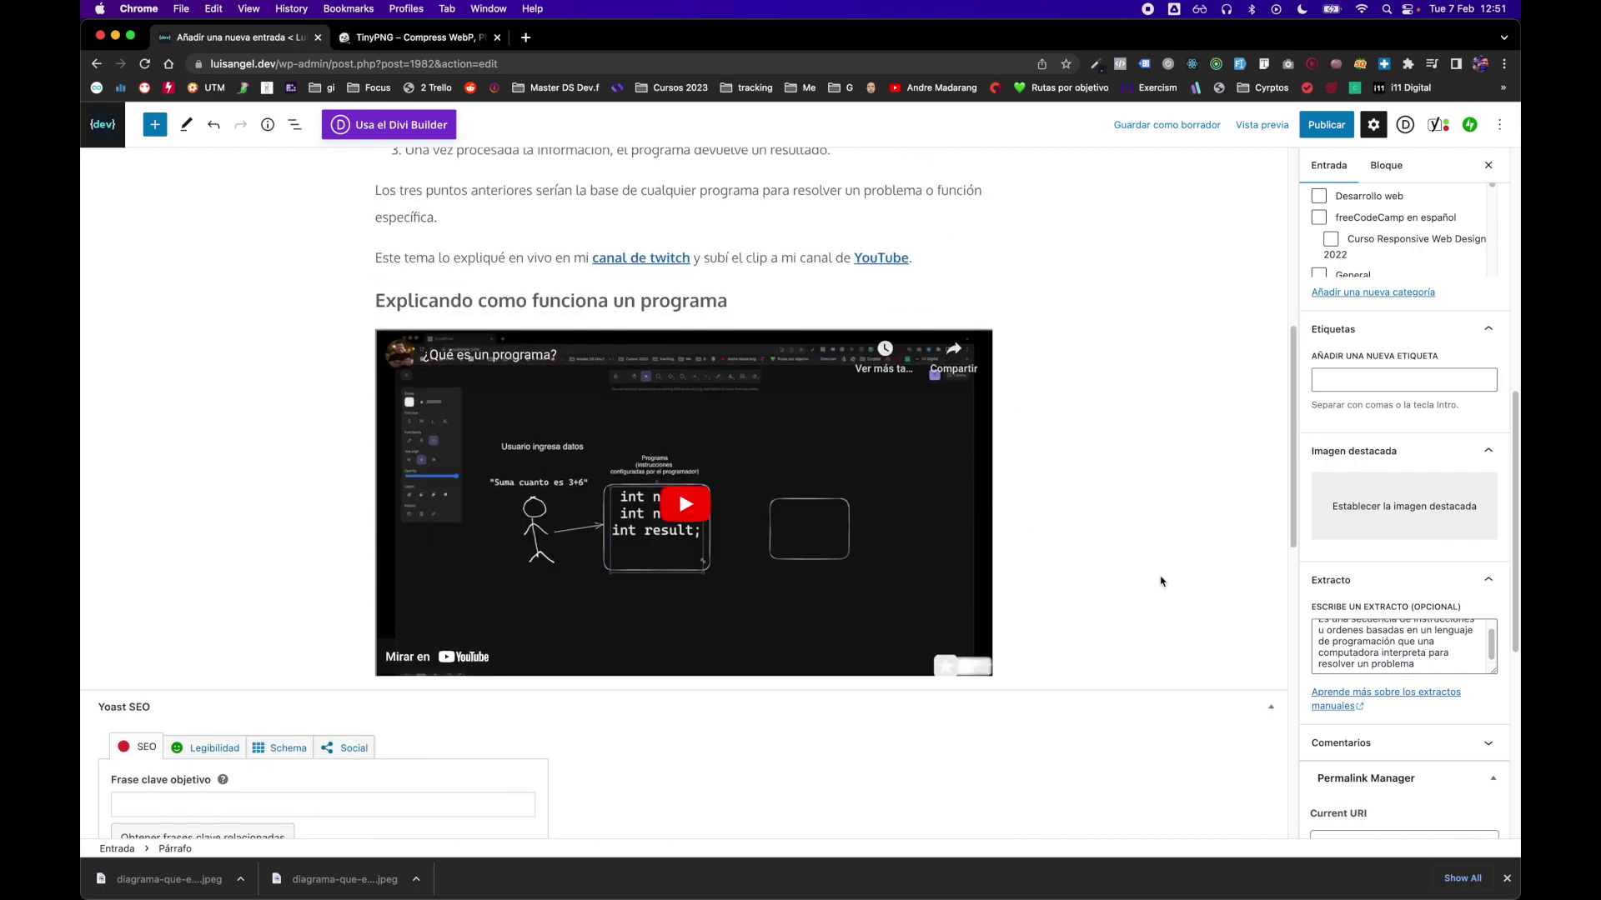
{"action": "left_click", "coordinate": [1351, 514]}
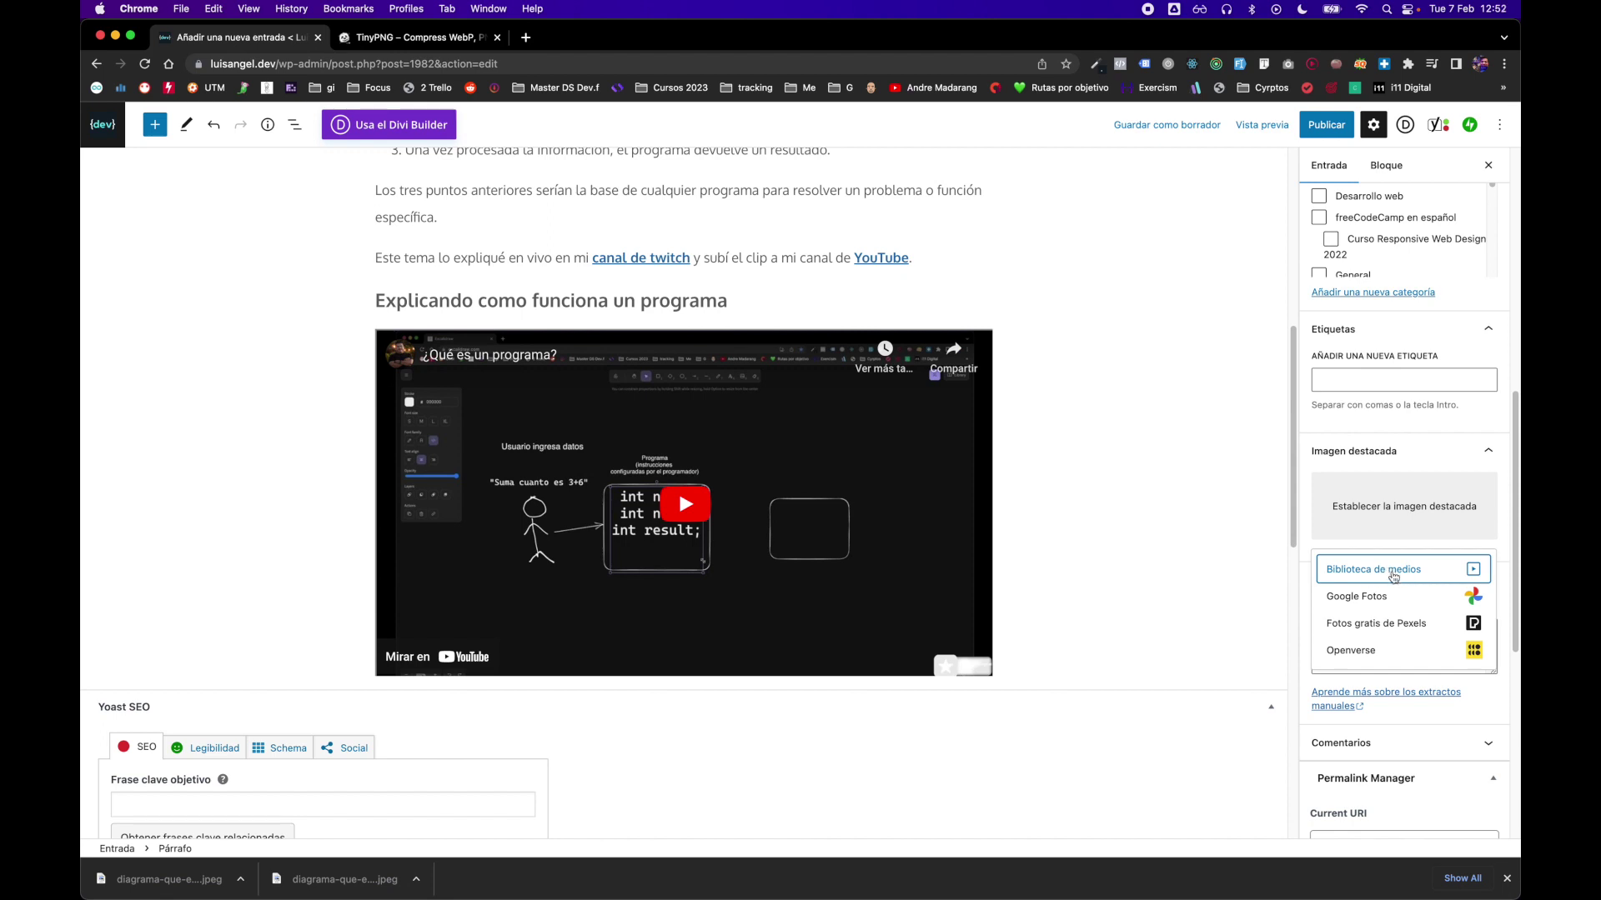
{"action": "left_click", "coordinate": [1393, 577]}
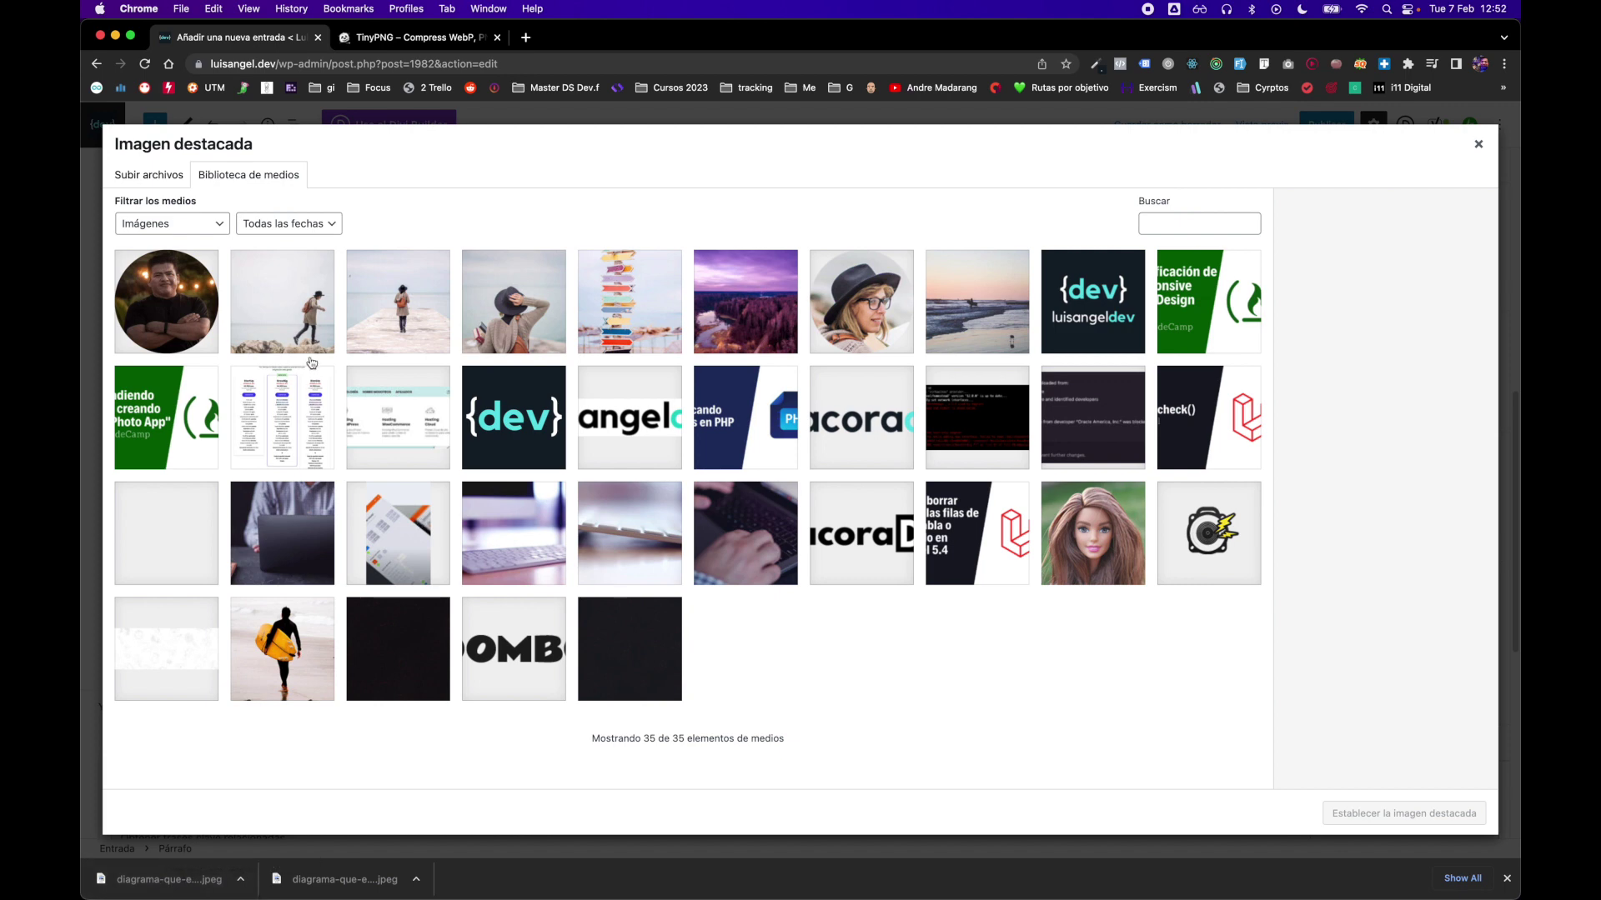
{"action": "left_click", "coordinate": [158, 177]}
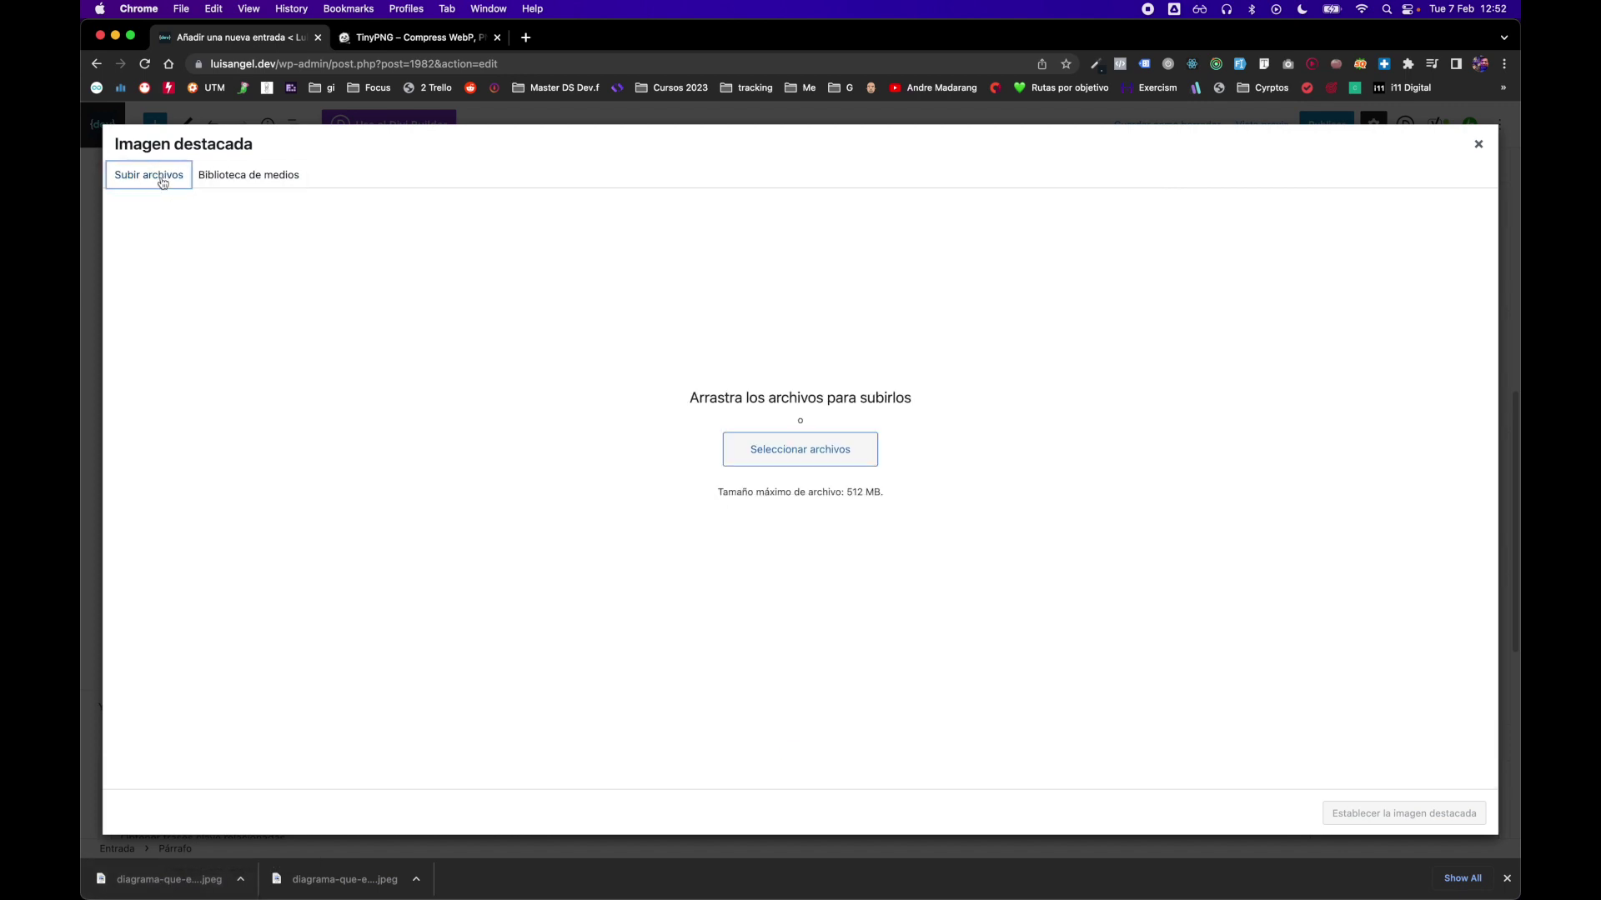
{"action": "left_click", "coordinate": [819, 463]}
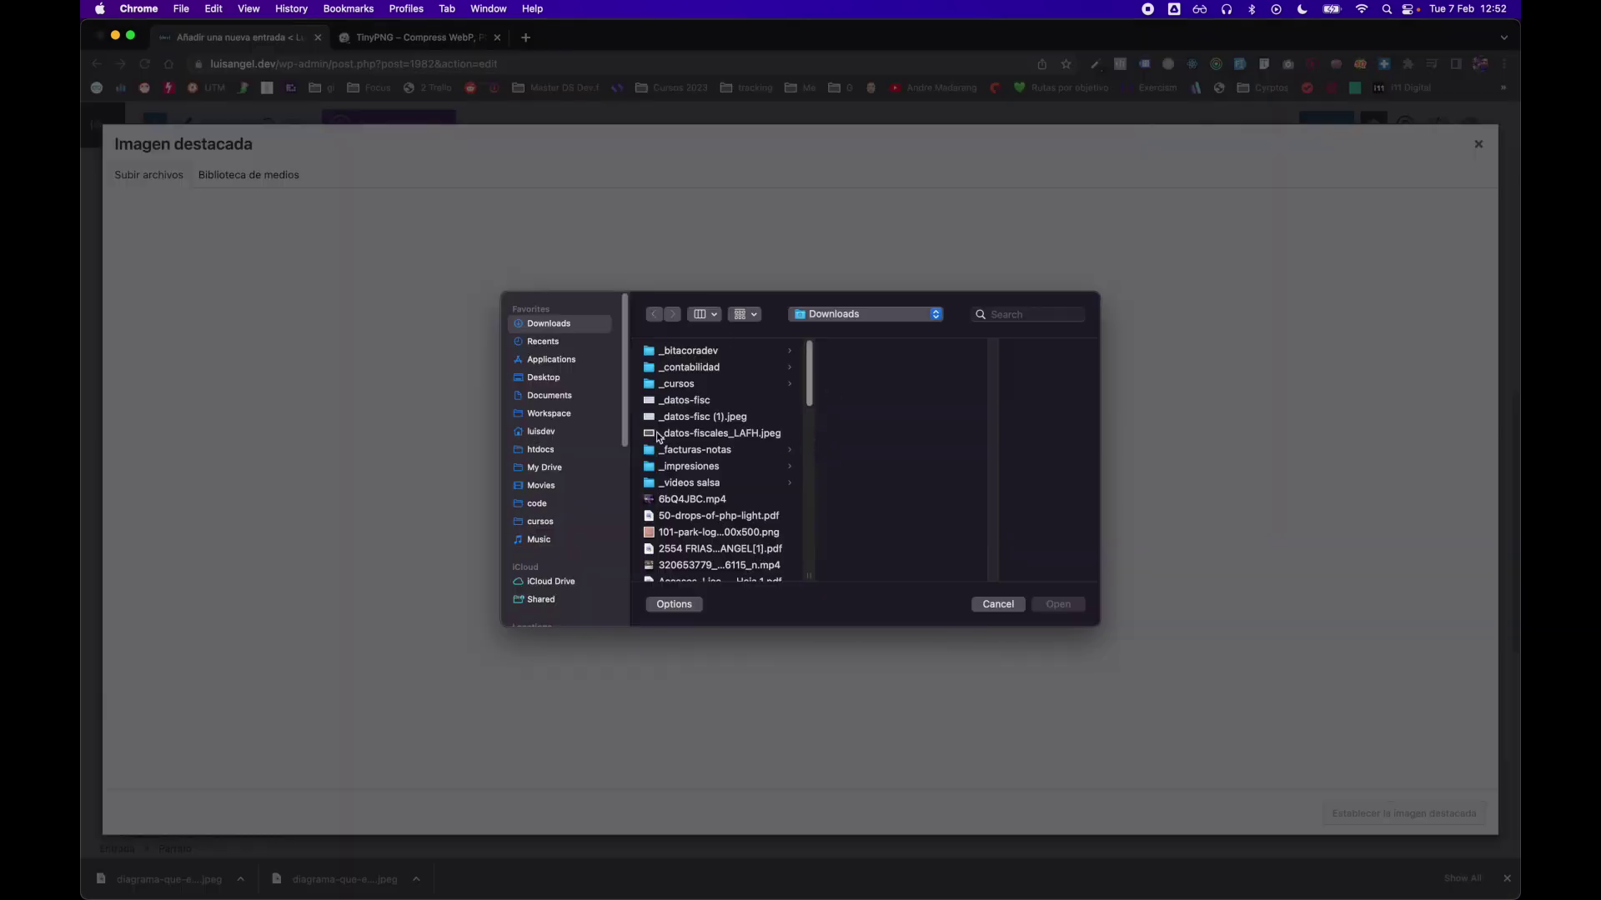
{"action": "key", "text": "Escape"}
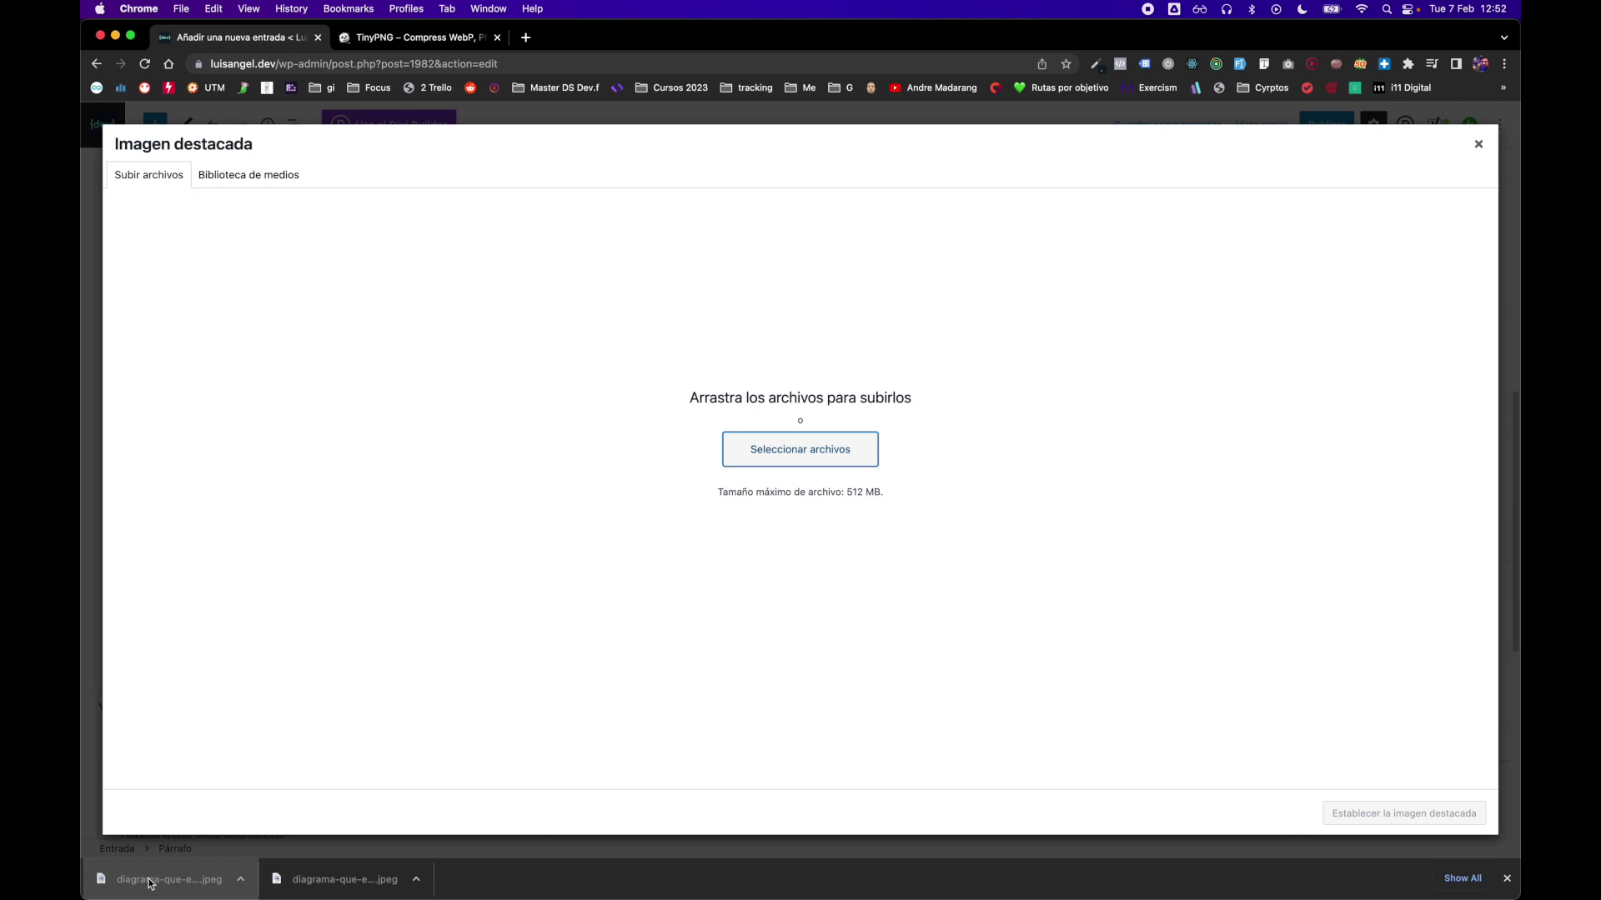